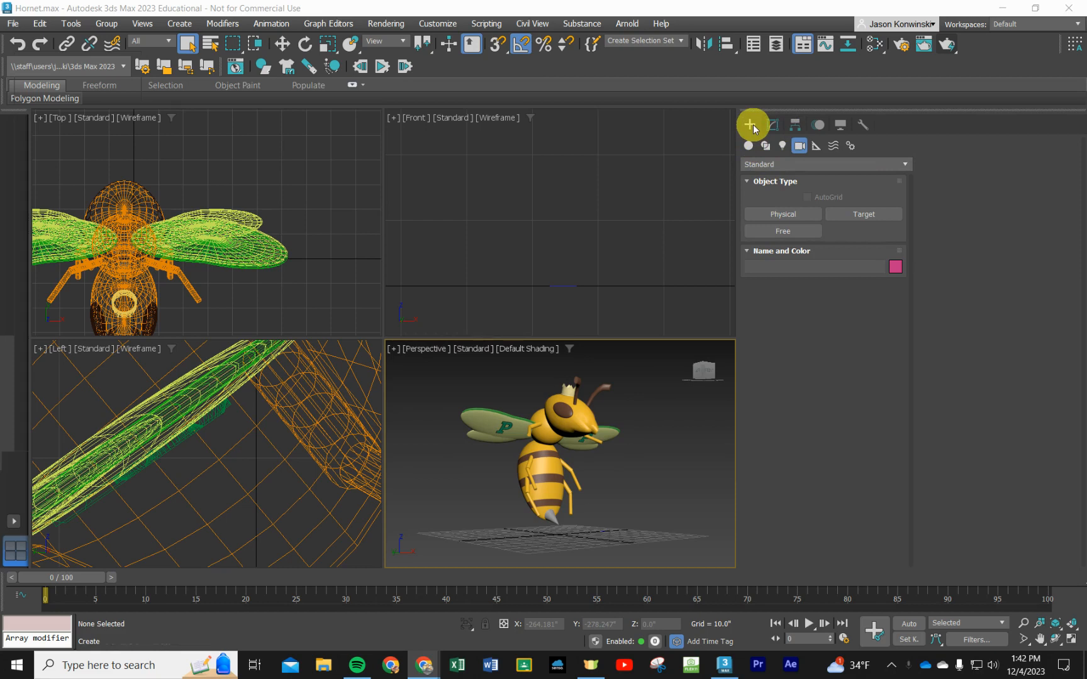
Display the Scene Explorer and look through the list of objects that make up the hornet.
{"action": "left_click", "coordinate": [747, 146]}
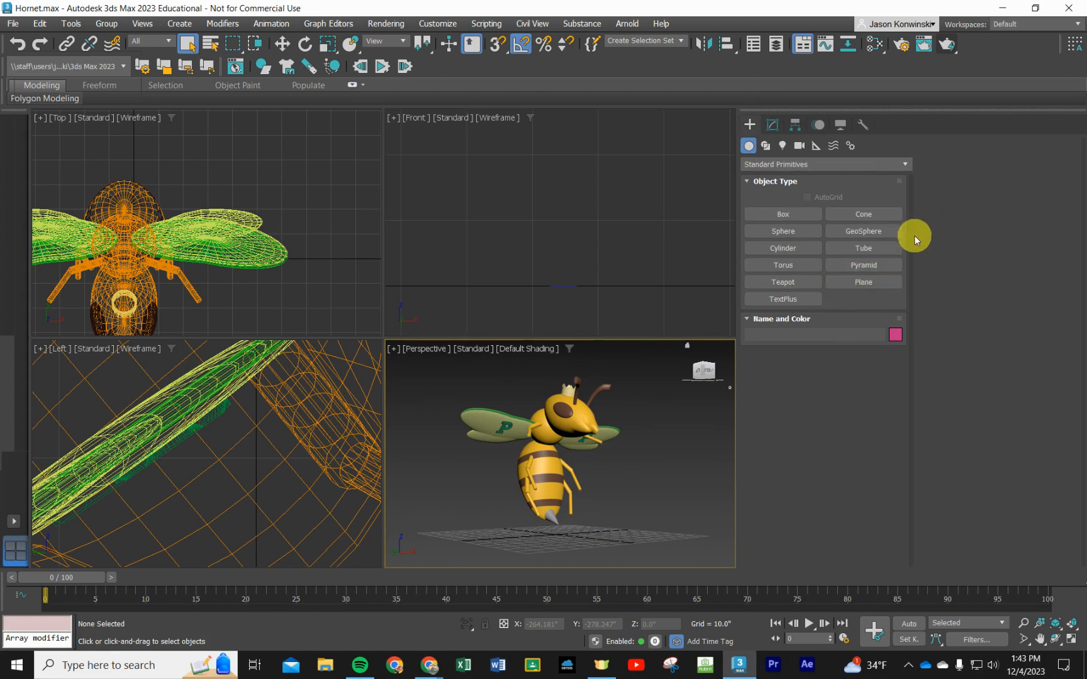
{"action": "left_click", "coordinate": [788, 297]}
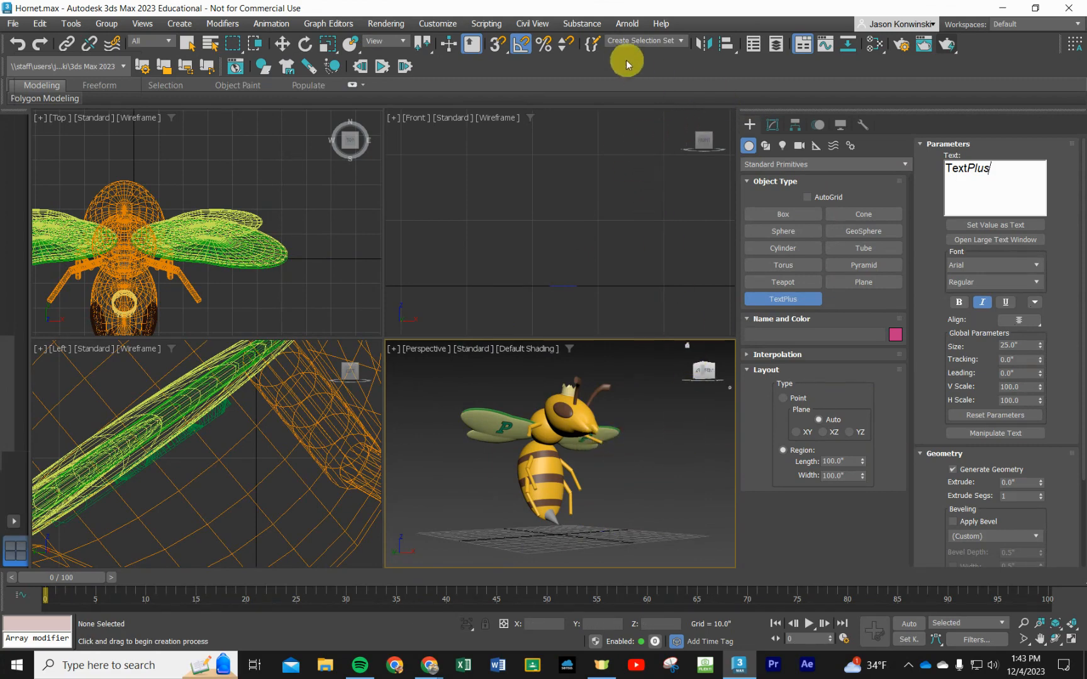
{"action": "left_click", "coordinate": [756, 47]}
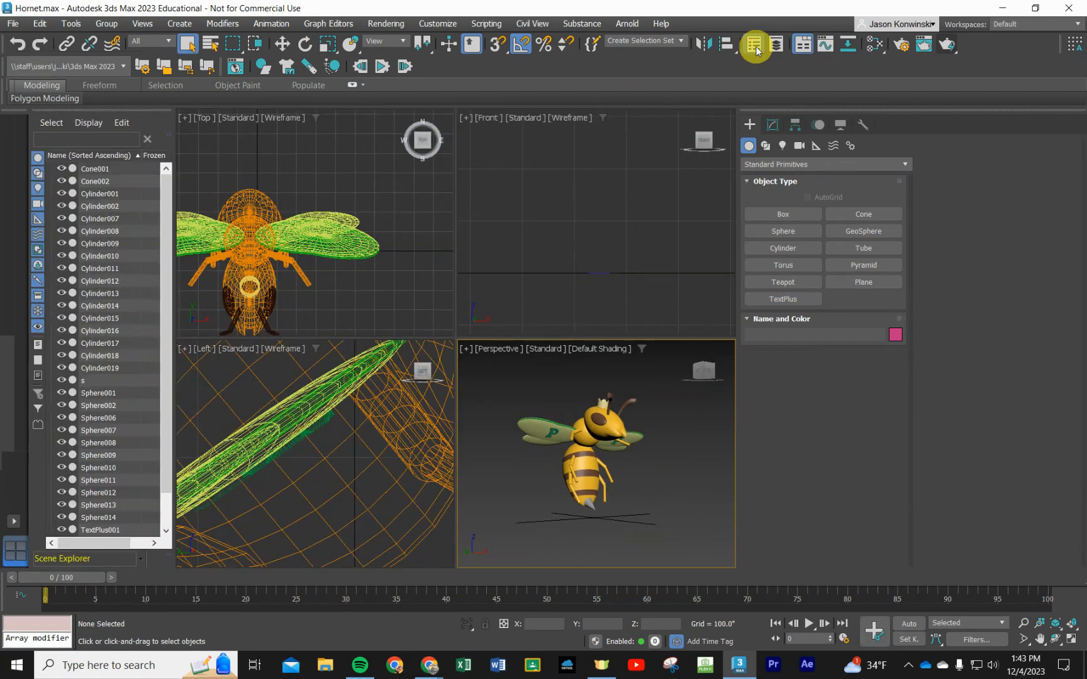
{"action": "scroll", "coordinate": [108, 233], "scroll_direction": "down", "scroll_amount": 1}
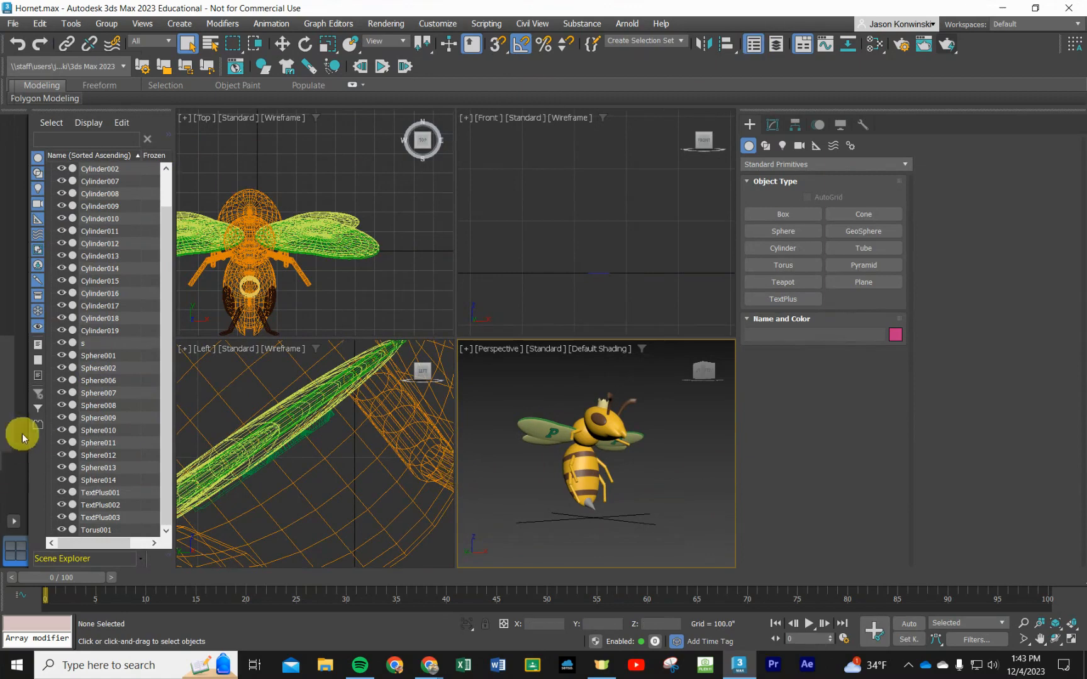
{"action": "scroll", "coordinate": [107, 352], "scroll_direction": "up", "scroll_amount": 1}
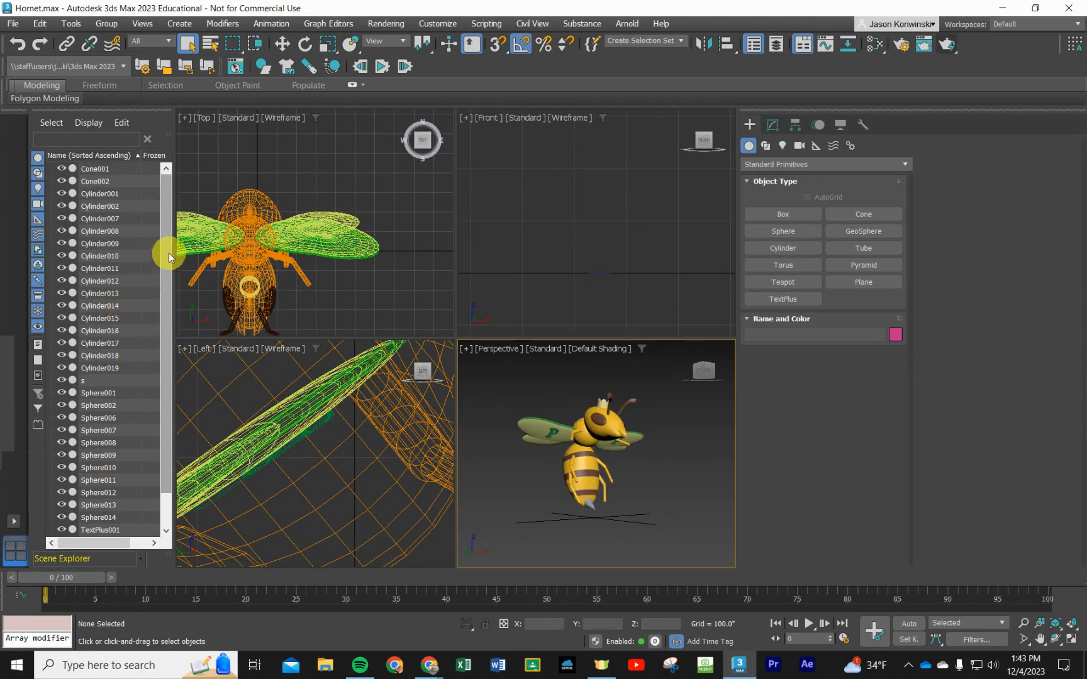
Group all the hornet's objects under the name Hornet_GamingClubWinner, collapse the group in the object list and clear the selection.
{"action": "left_click", "coordinate": [100, 243]}
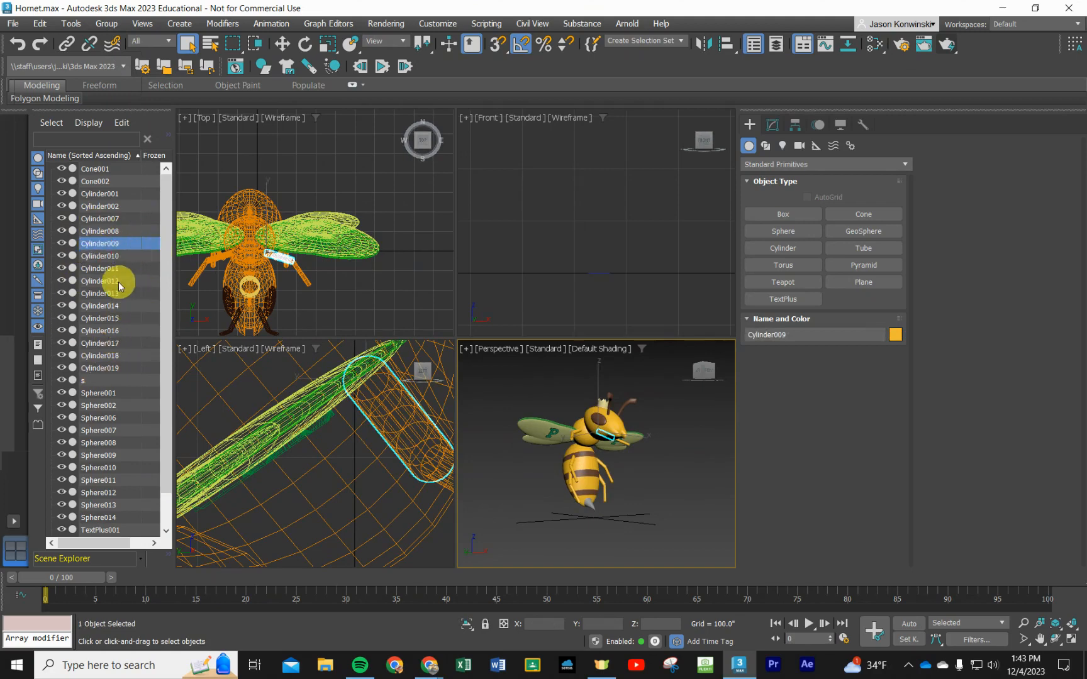
{"action": "key", "text": "ctrl+a"}
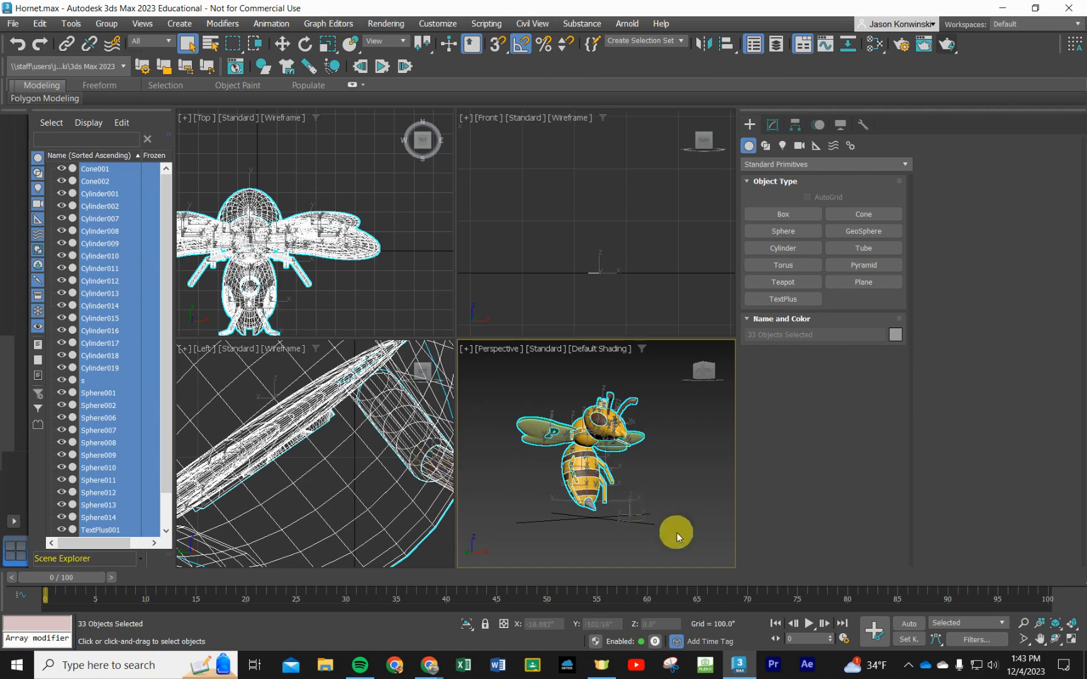
{"action": "left_click_drag", "start_coordinate": [691, 535], "coordinate": [492, 360]}
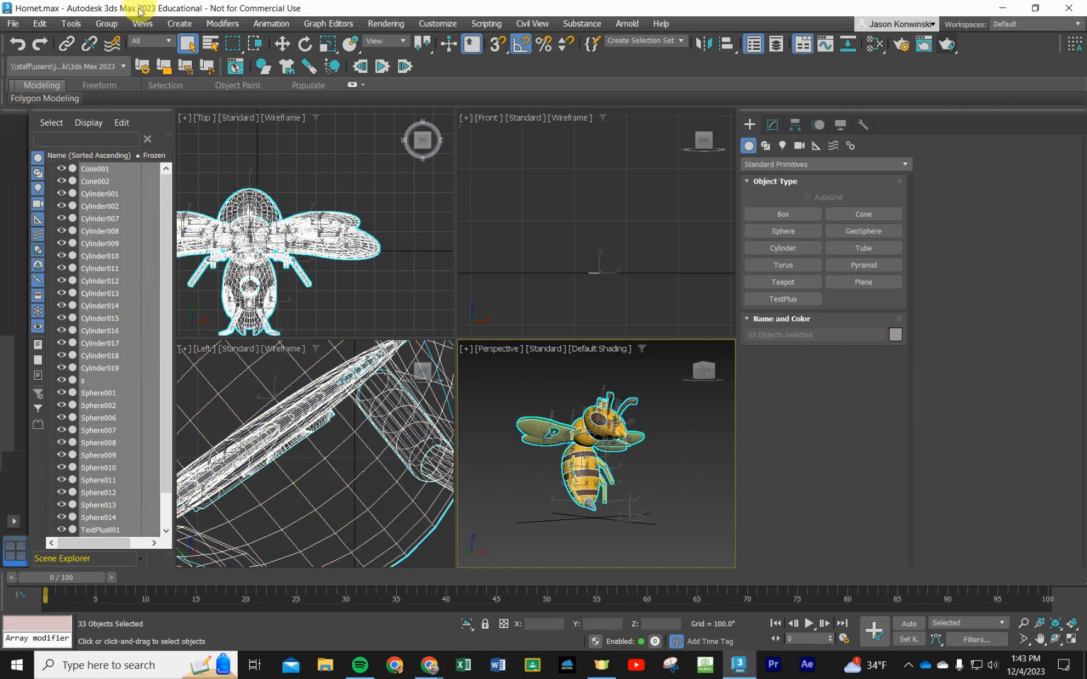
{"action": "left_click", "coordinate": [112, 26]}
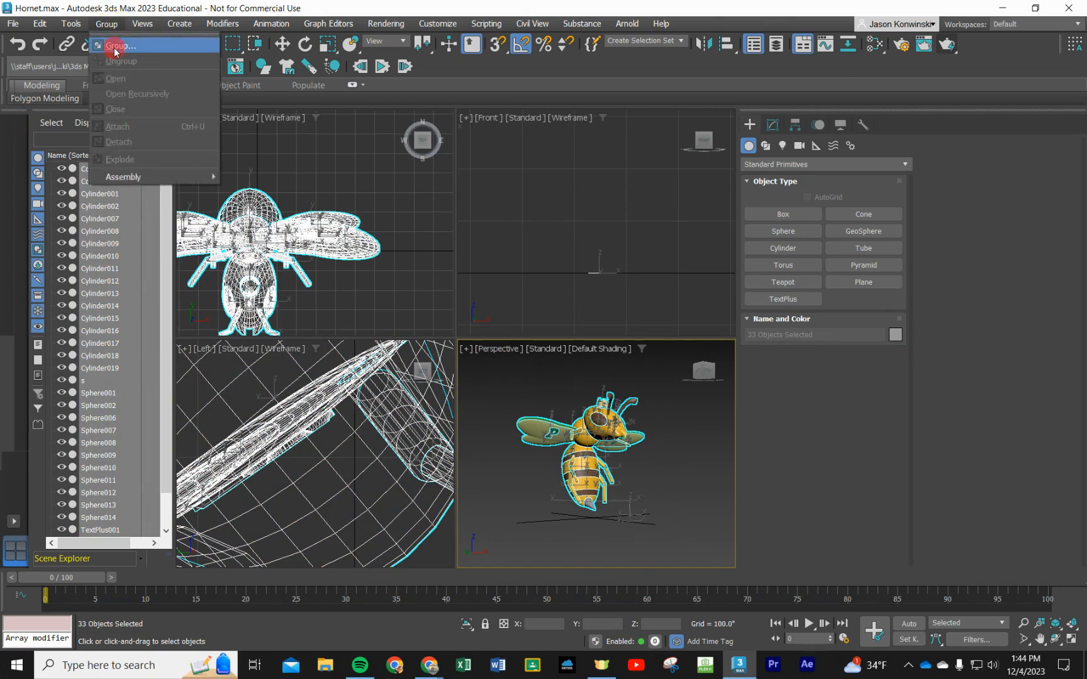
{"action": "left_click", "coordinate": [114, 46]}
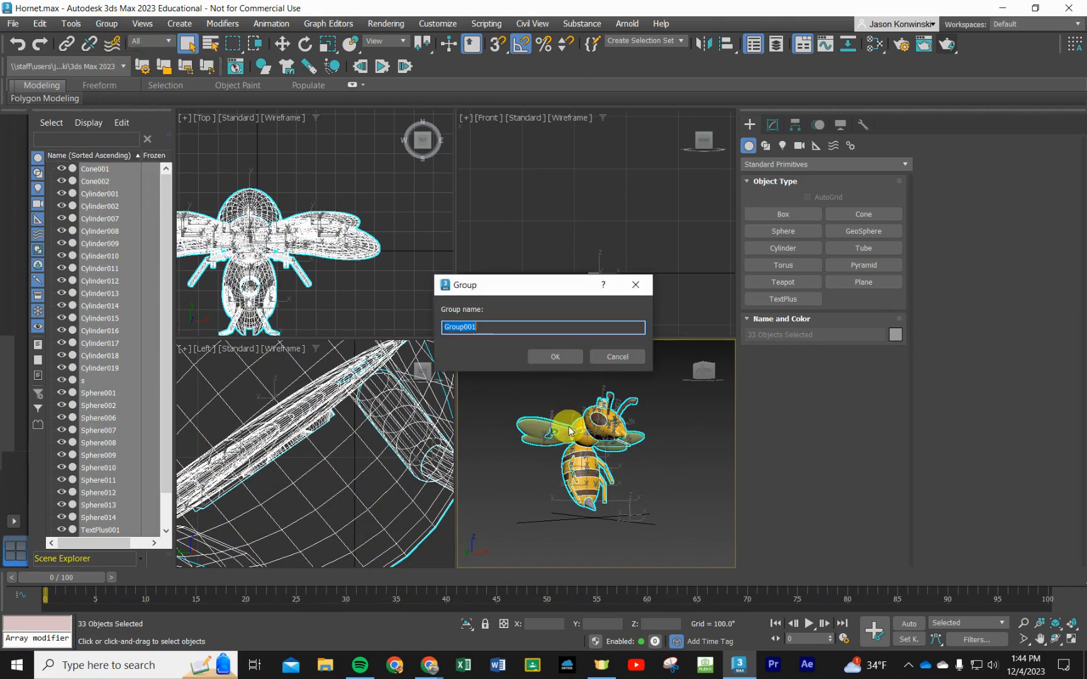
{"action": "key", "text": "Home"}
{"action": "key", "text": "ctrl+a"}
{"action": "type", "text": "H"}
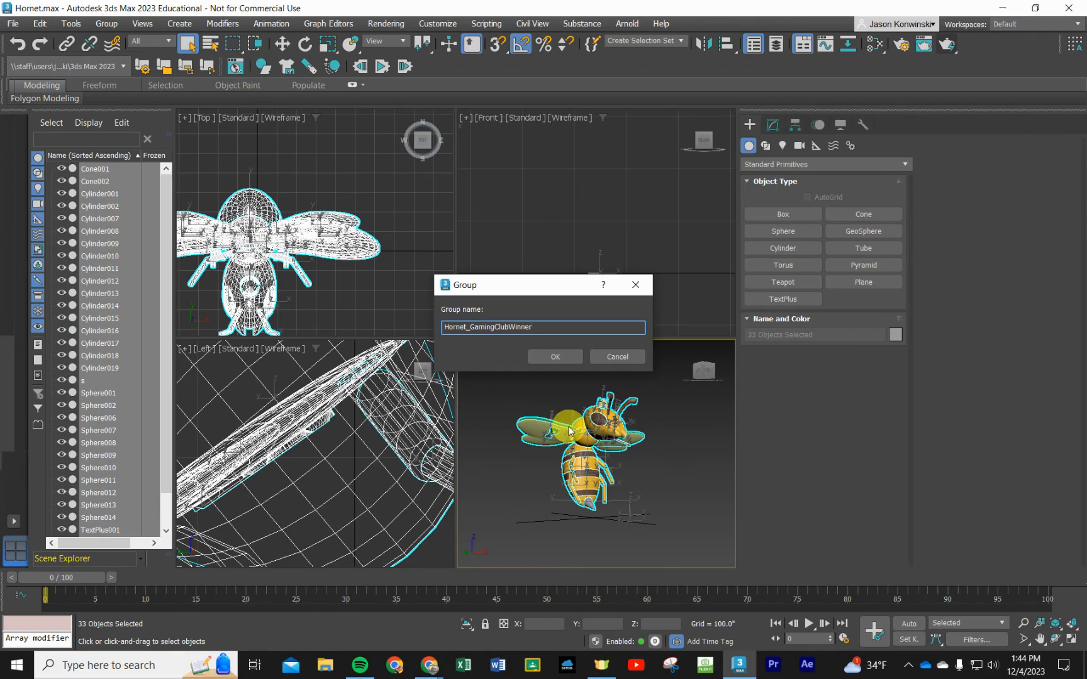
{"action": "left_click", "coordinate": [567, 359]}
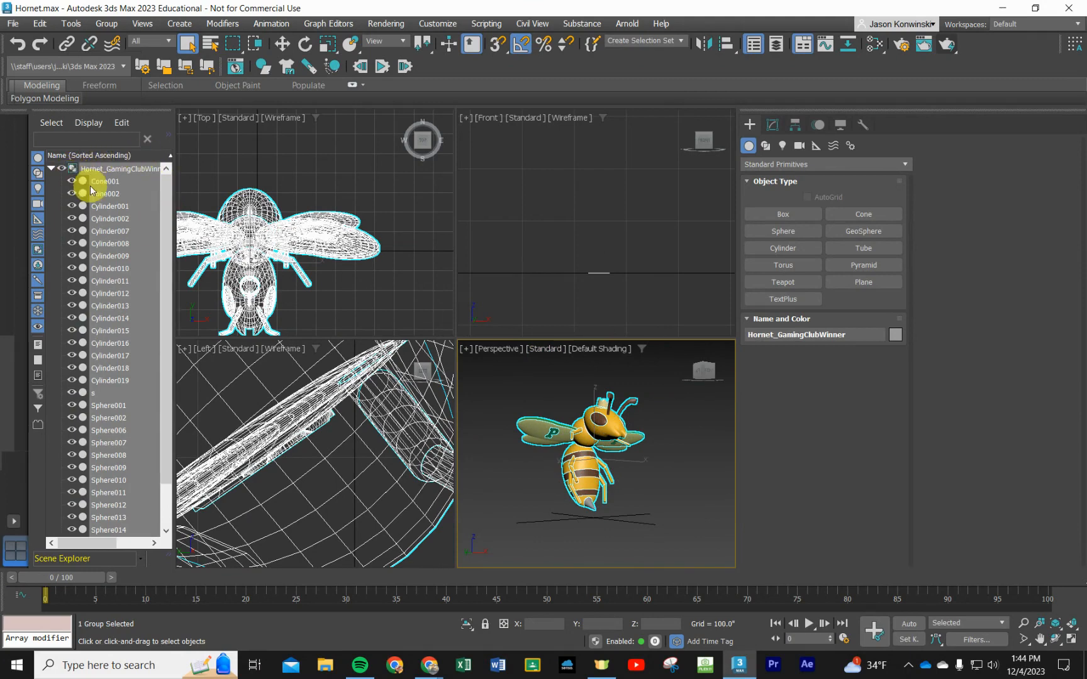
{"action": "left_click", "coordinate": [51, 170]}
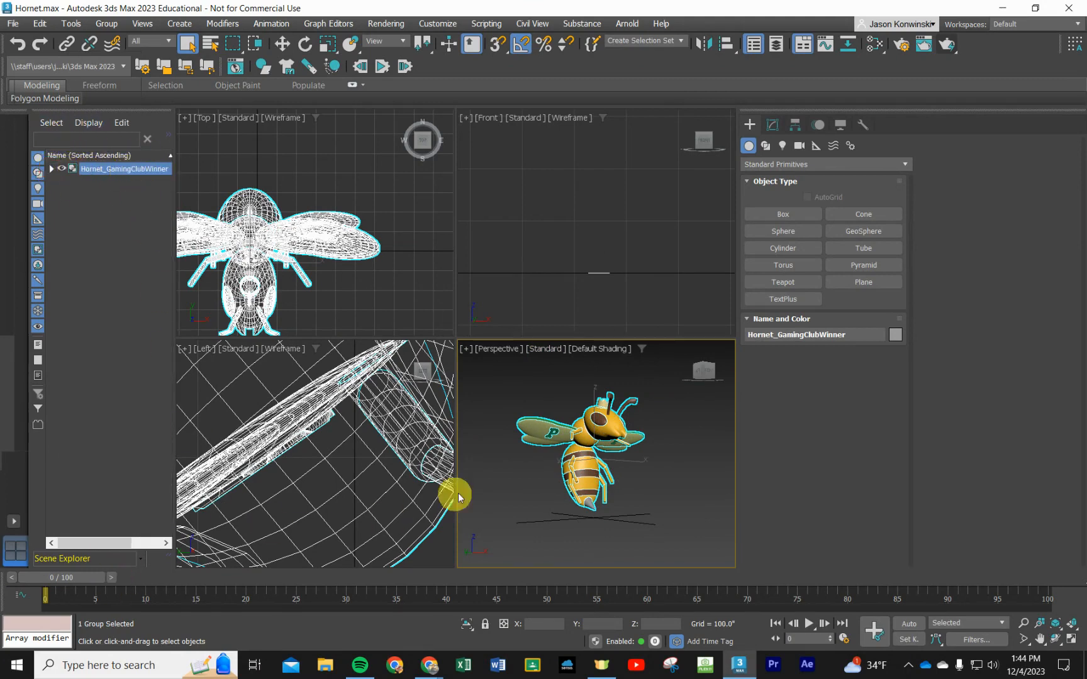
{"action": "left_click", "coordinate": [671, 505]}
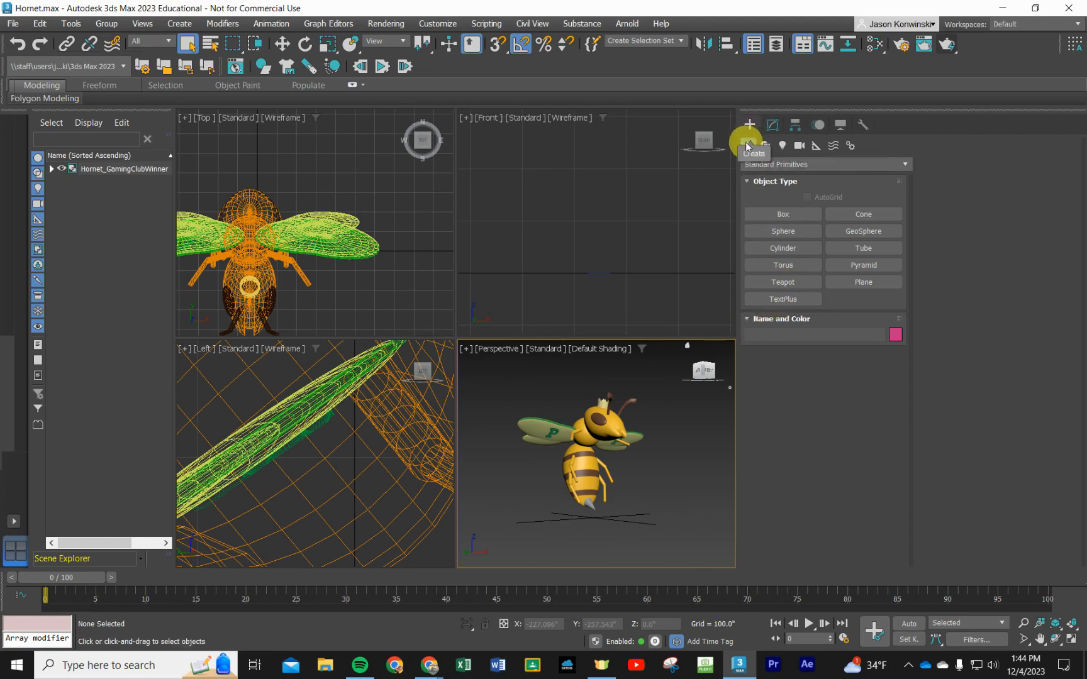
{"action": "left_click", "coordinate": [783, 297]}
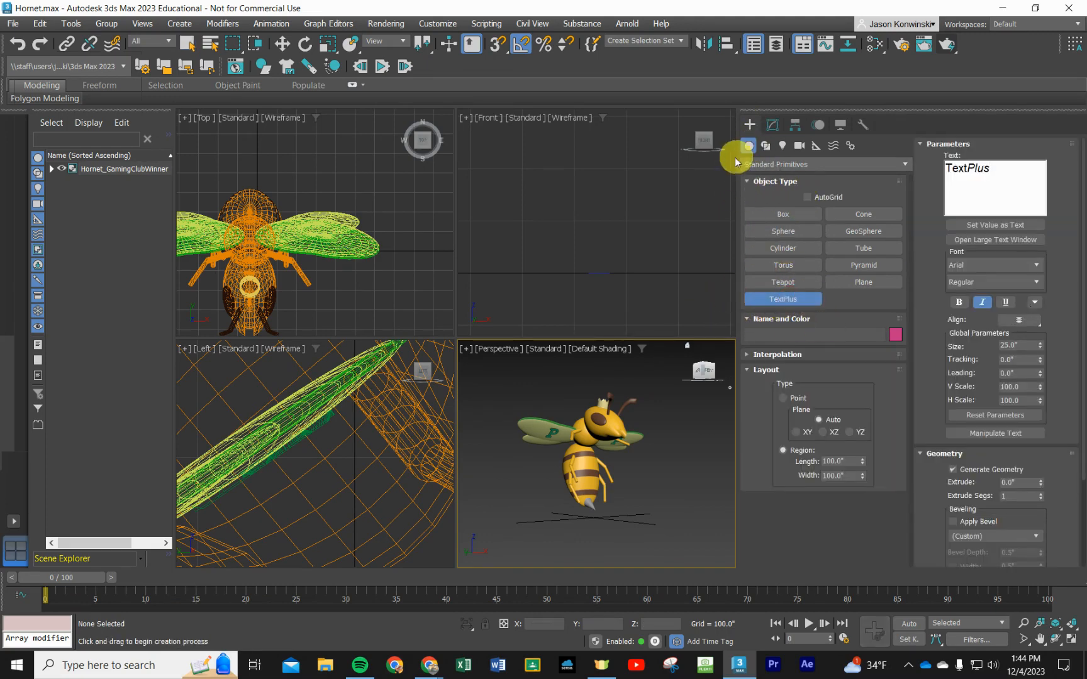
{"action": "left_click", "coordinate": [765, 147]}
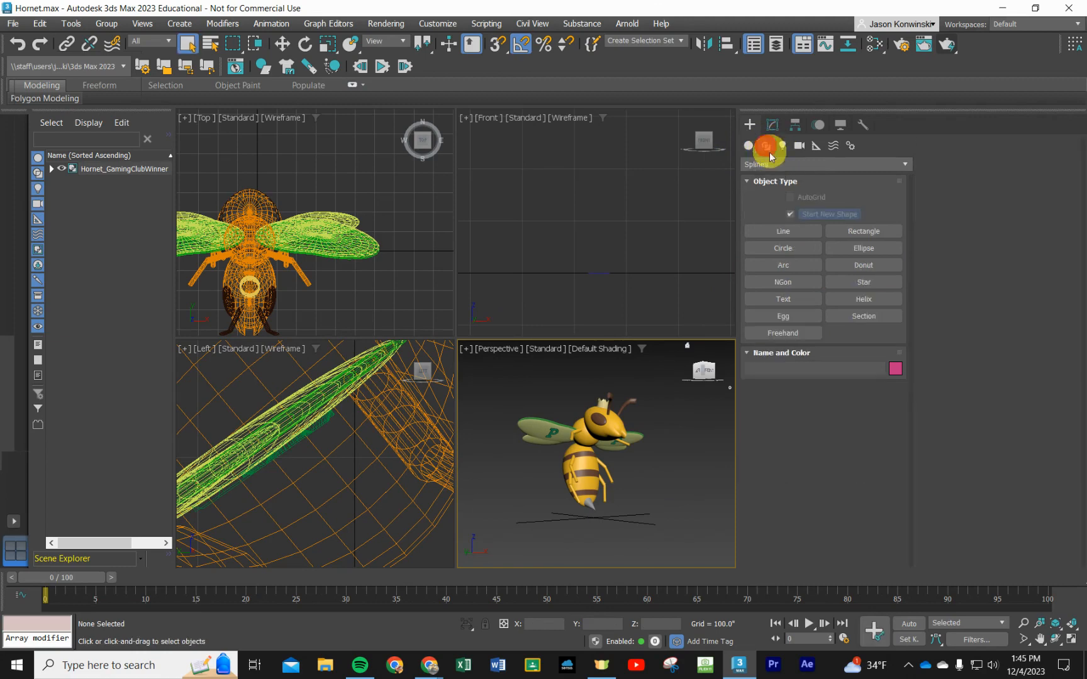
{"action": "left_click", "coordinate": [792, 300]}
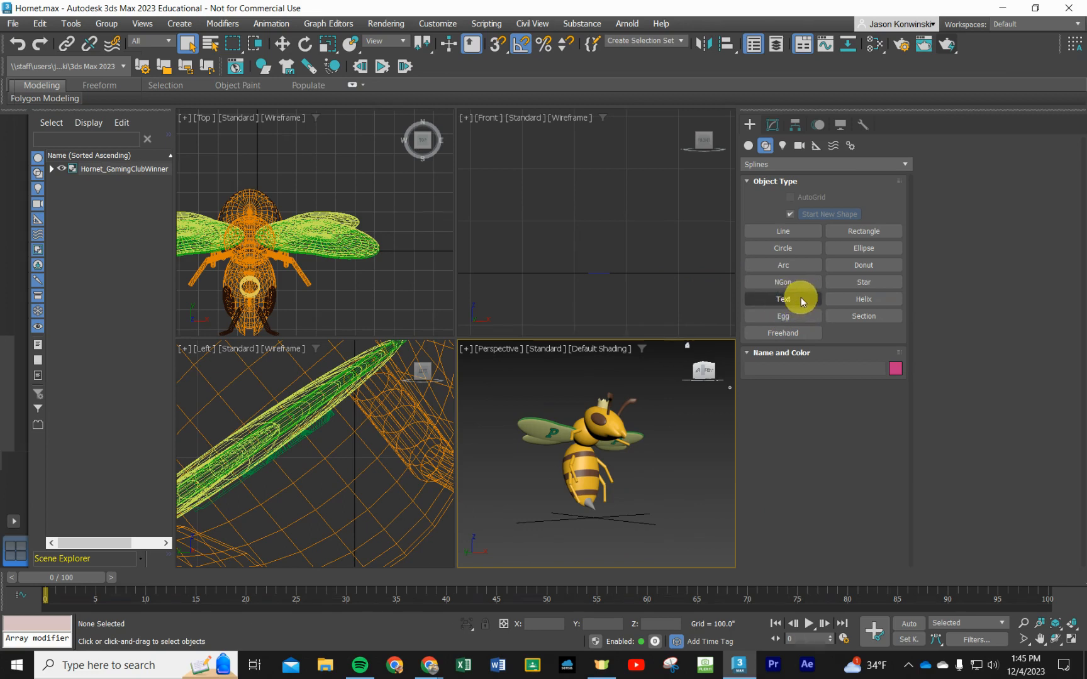
{"action": "left_click", "coordinate": [748, 146]}
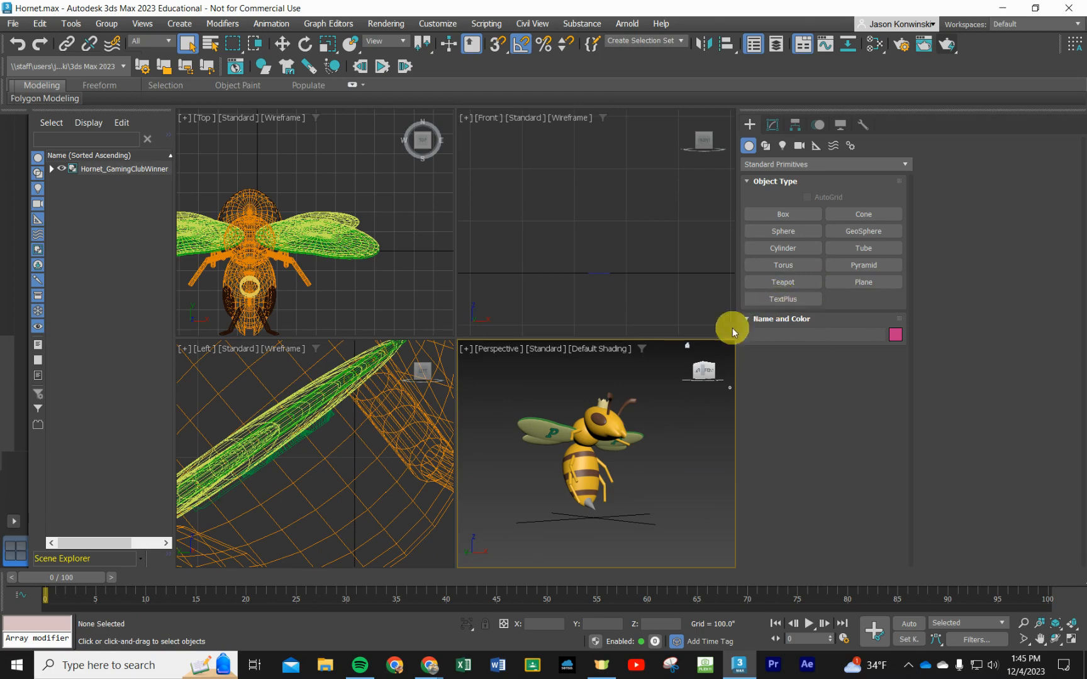
Try to draw a TextPlus region about 16.7" long and 29.9" wide in the Front view.
{"action": "left_click", "coordinate": [795, 300]}
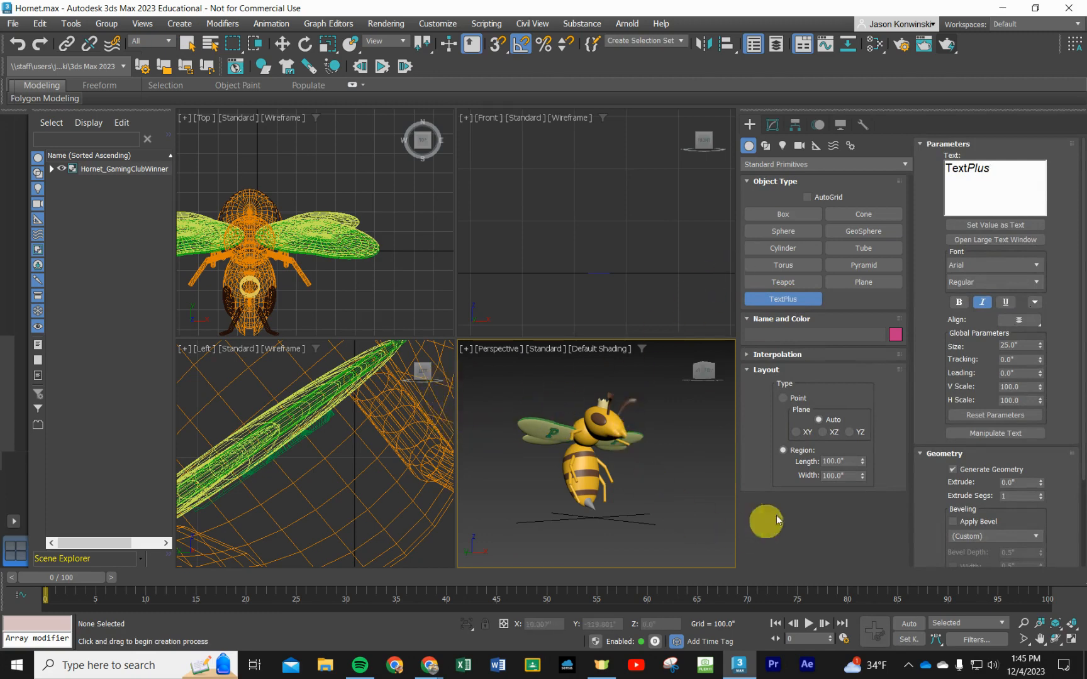
{"action": "left_click_drag", "start_coordinate": [510, 169], "coordinate": [665, 254]}
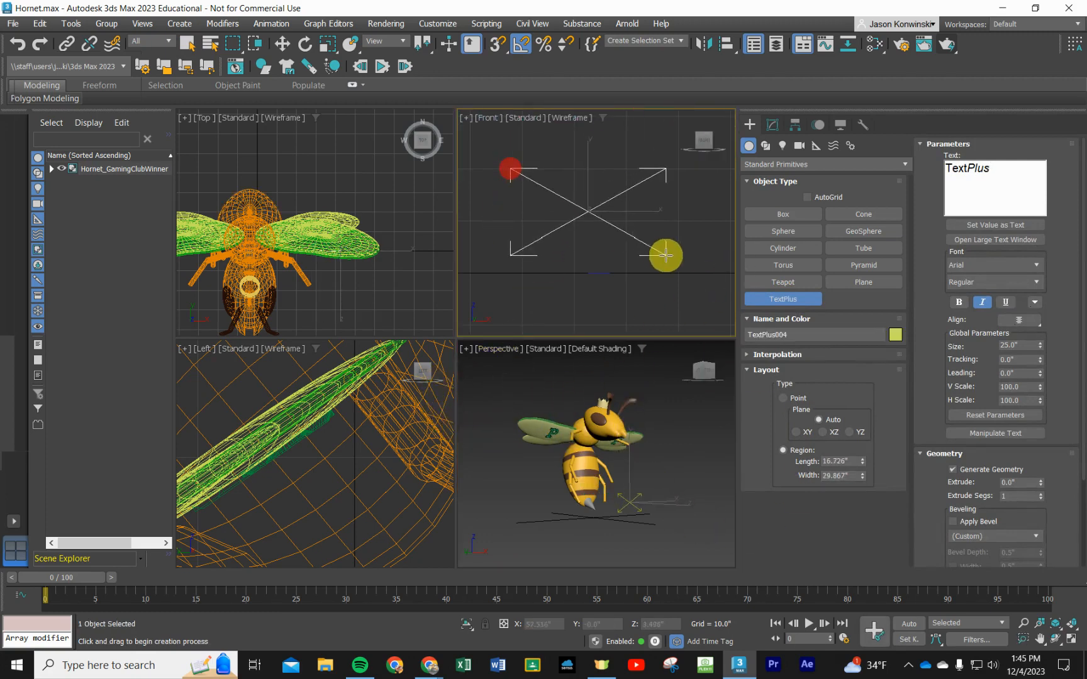
{"action": "scroll", "coordinate": [631, 229], "scroll_direction": "down", "scroll_amount": 5}
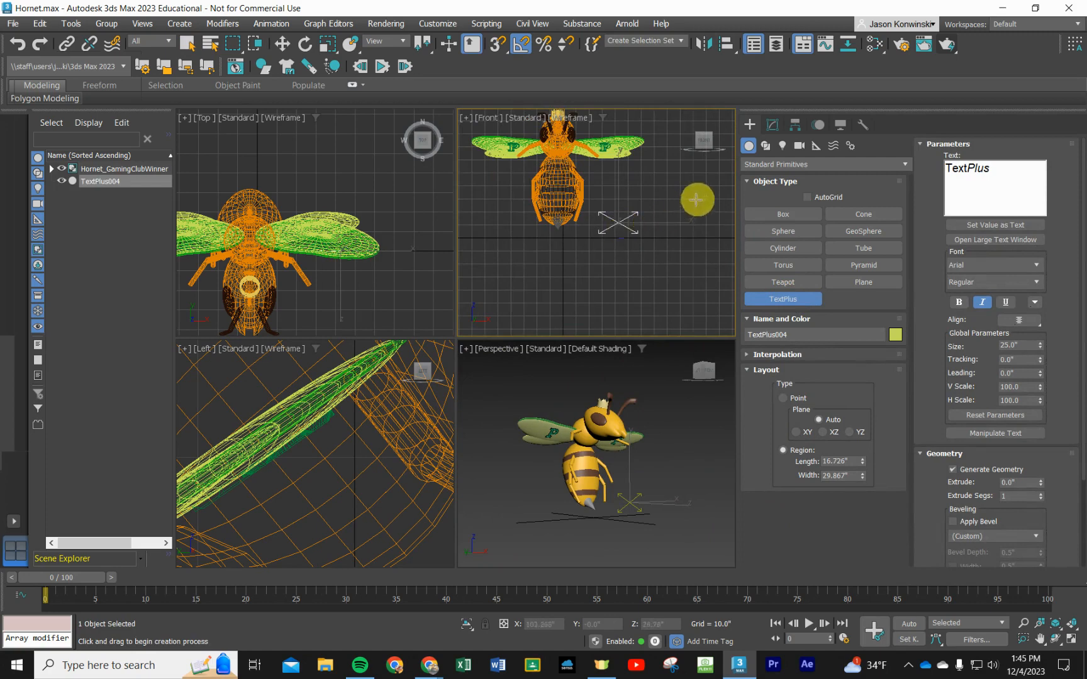
{"action": "right_click", "coordinate": [444, 341]}
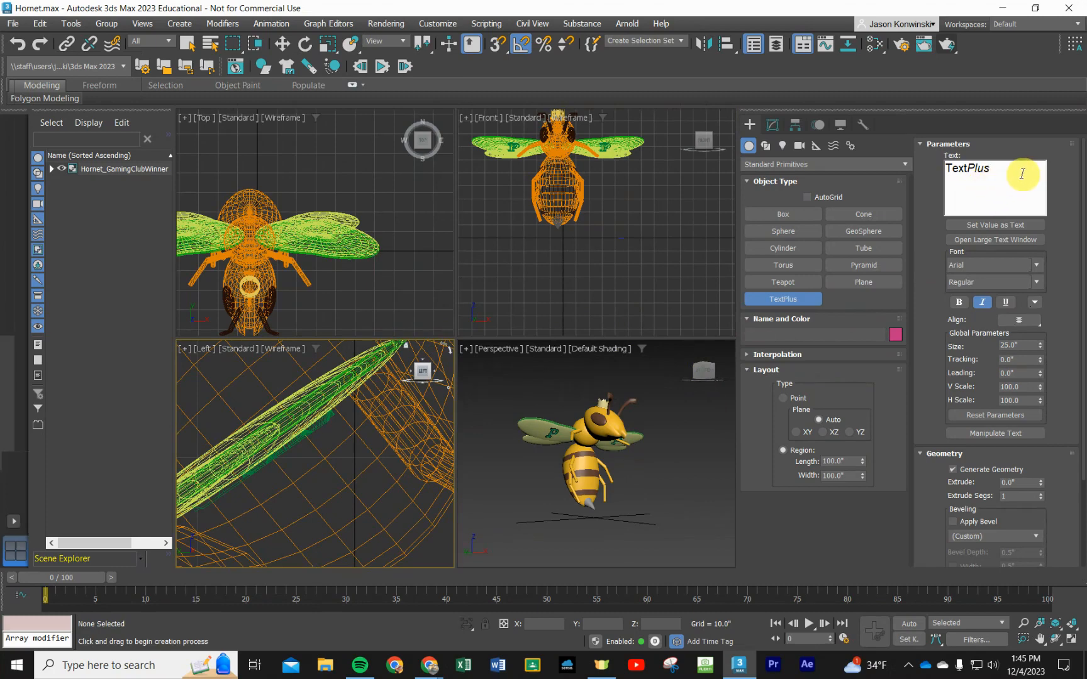
Replace the default TextPlus text with "Gaming" and "Club" on two separate lines.
{"action": "left_click_drag", "start_coordinate": [1023, 175], "coordinate": [937, 173]}
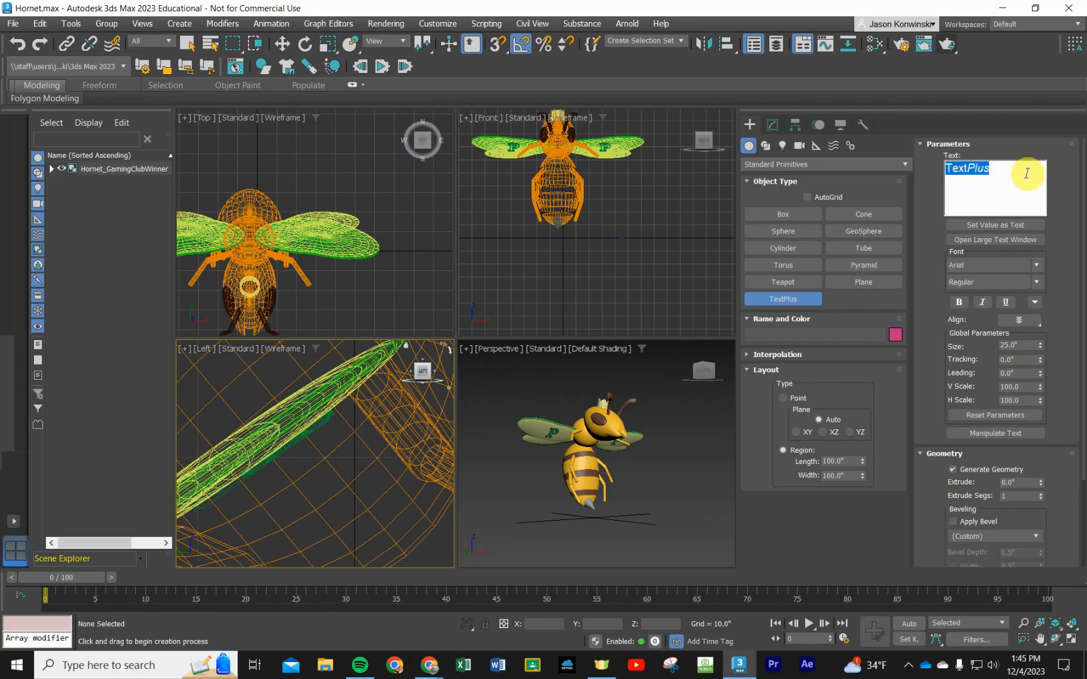
{"action": "type", "text": "Ga"}
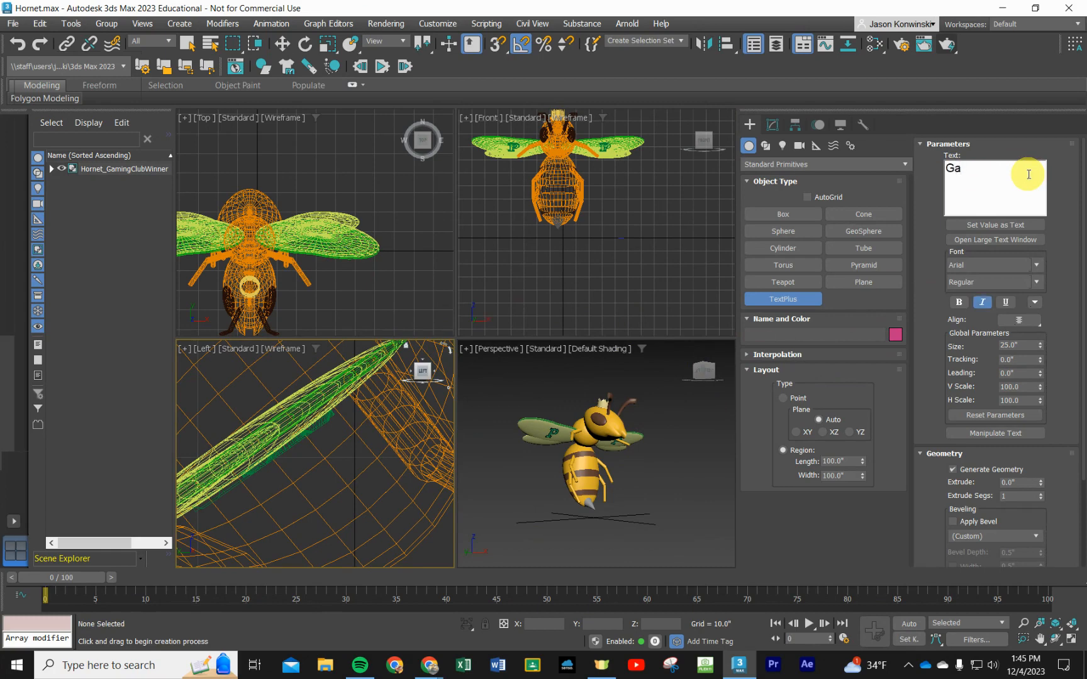
{"action": "type", "text": "ming"}
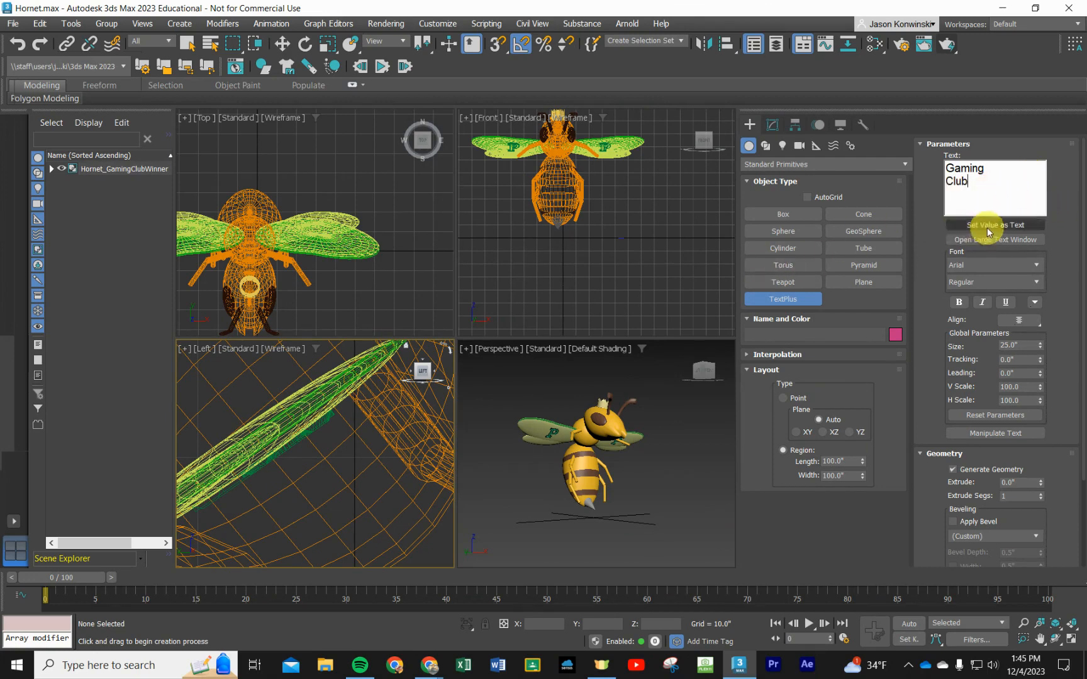
Draw the text region around the hornet in the Front view, about 207" long and 274" wide, and set the text size to 76.75".
{"action": "scroll", "coordinate": [691, 195], "scroll_direction": "down", "scroll_amount": 3}
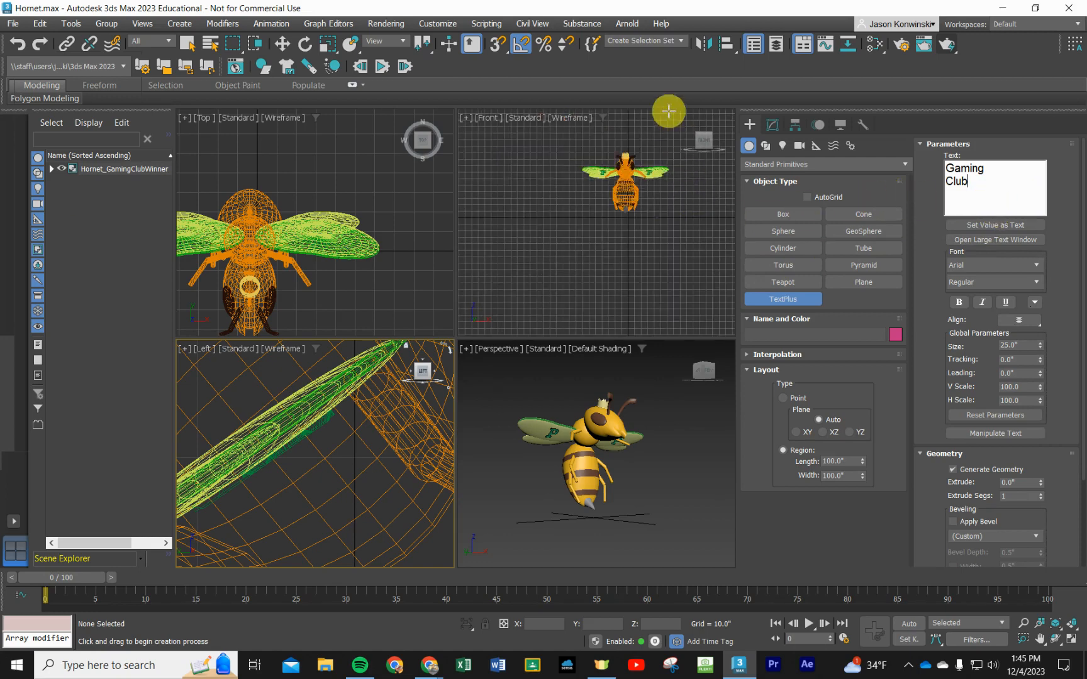
{"action": "middle_click_drag", "start_coordinate": [667, 125], "coordinate": [582, 211]}
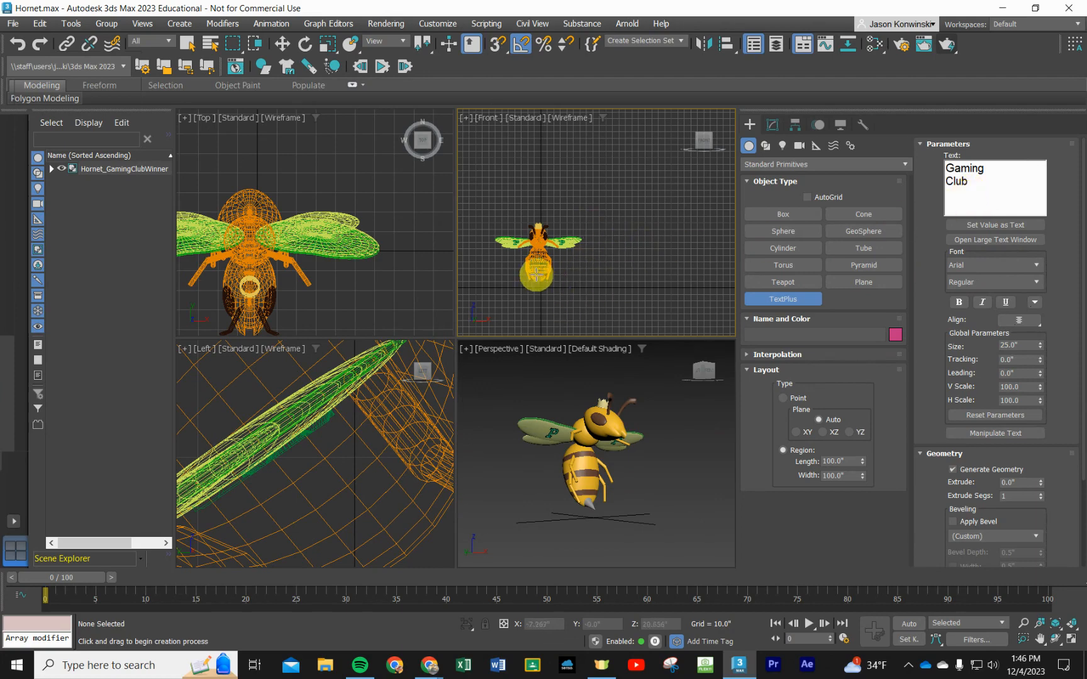
{"action": "middle_click_drag", "start_coordinate": [536, 274], "coordinate": [598, 290]}
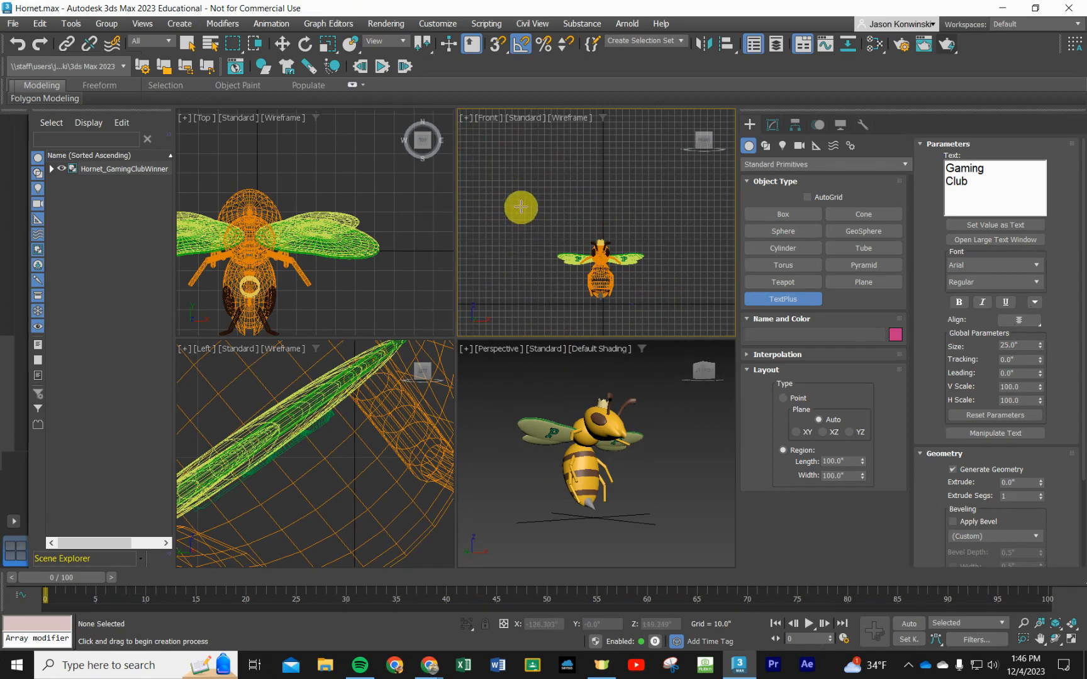
{"action": "left_click_drag", "start_coordinate": [507, 200], "coordinate": [685, 334]}
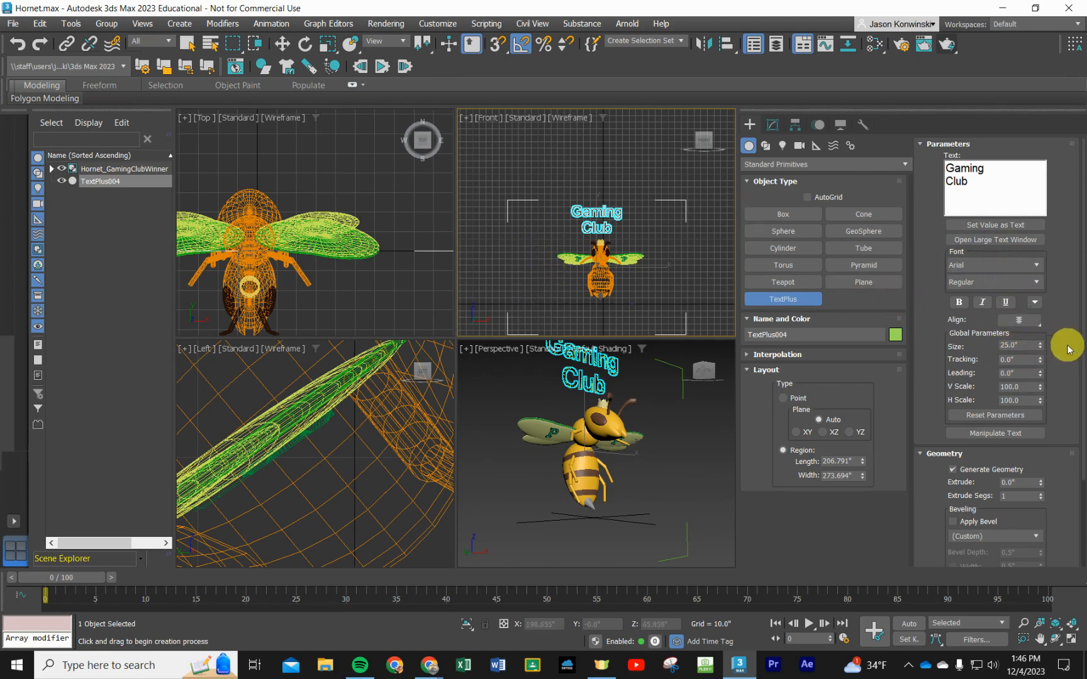
{"action": "left_click_drag", "start_coordinate": [1040, 352], "coordinate": [1035, 231]}
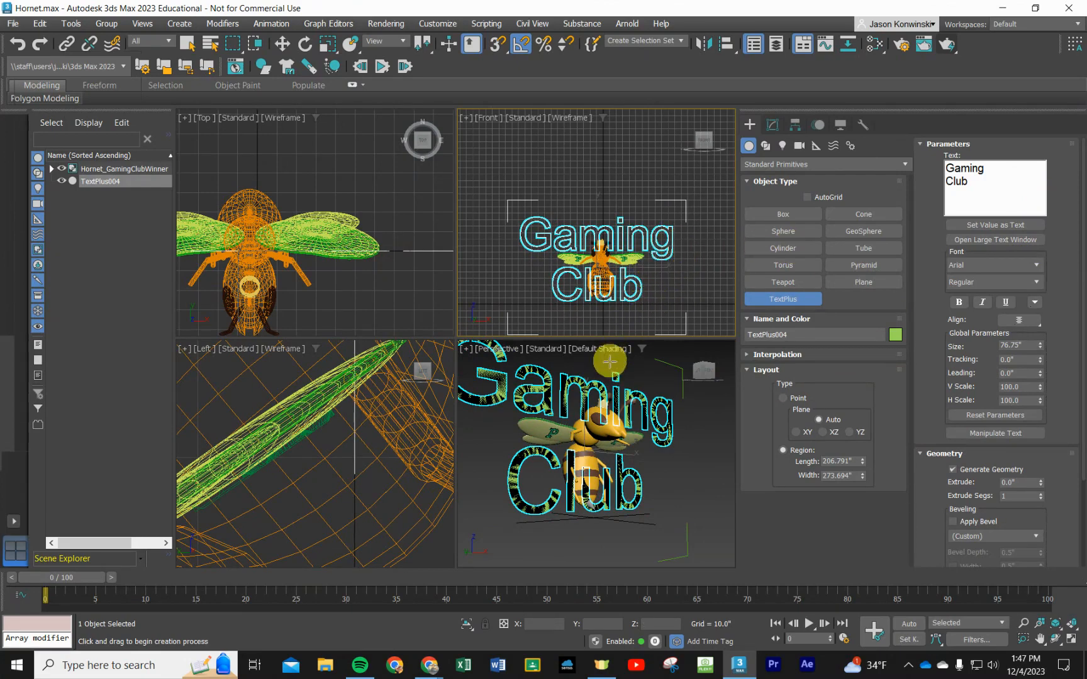
Move the Gaming Club text behind the hornet, to about X 8.06" and Y 66.08", and deselect it.
{"action": "middle_click_drag", "start_coordinate": [677, 475], "coordinate": [648, 525], "text": "alt"}
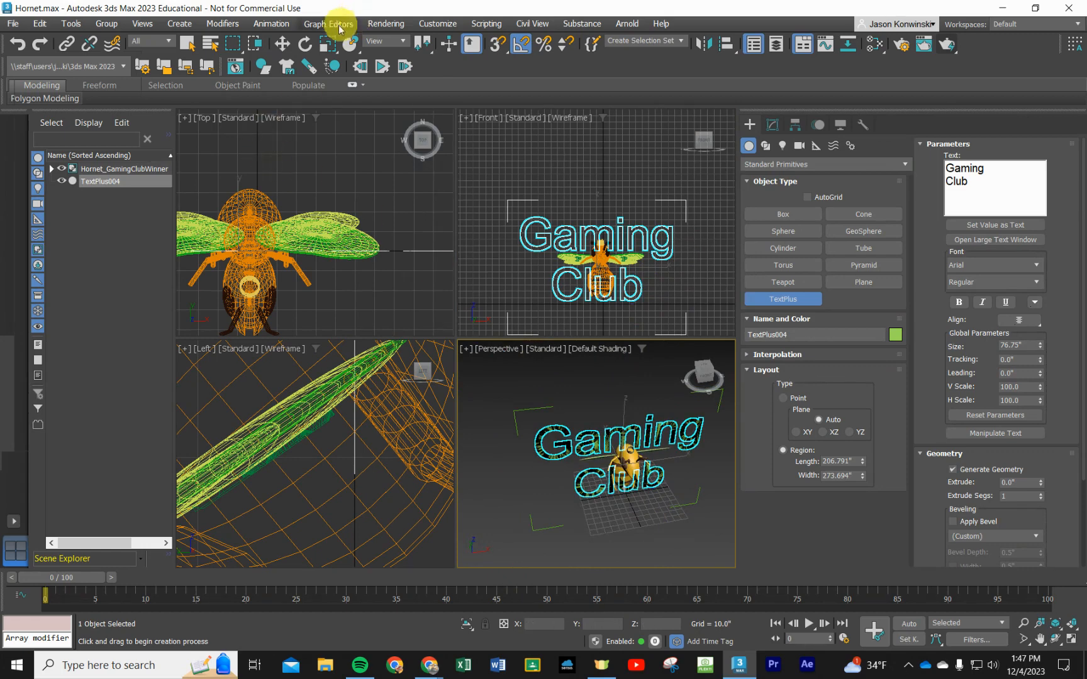
{"action": "left_click", "coordinate": [281, 44]}
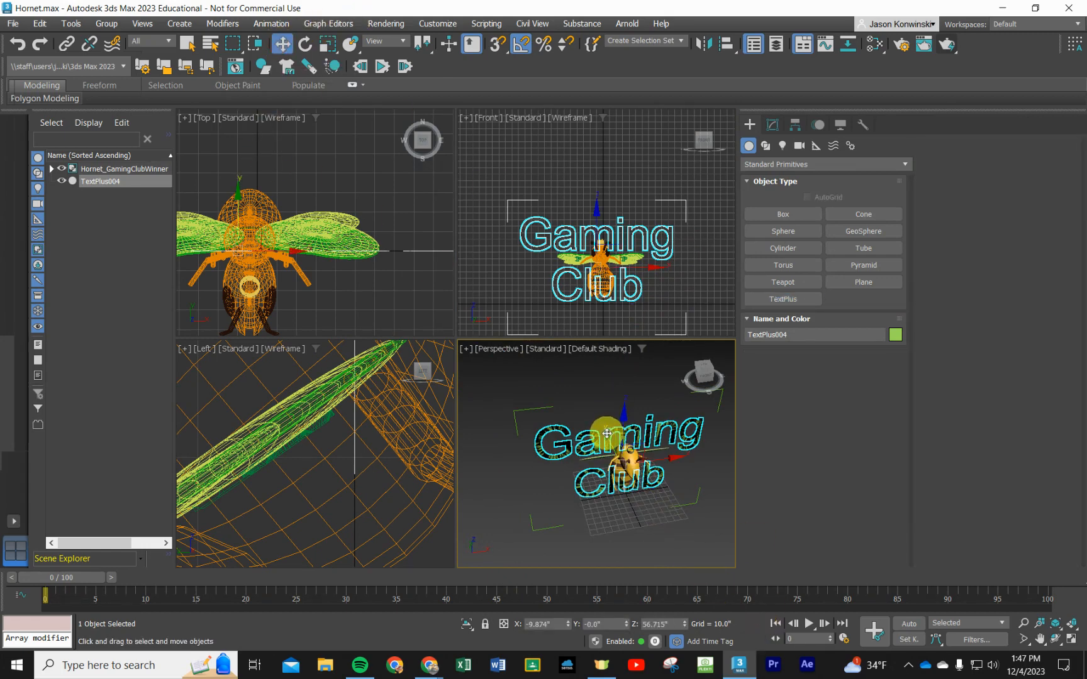
{"action": "left_click_drag", "start_coordinate": [606, 434], "coordinate": [591, 405]}
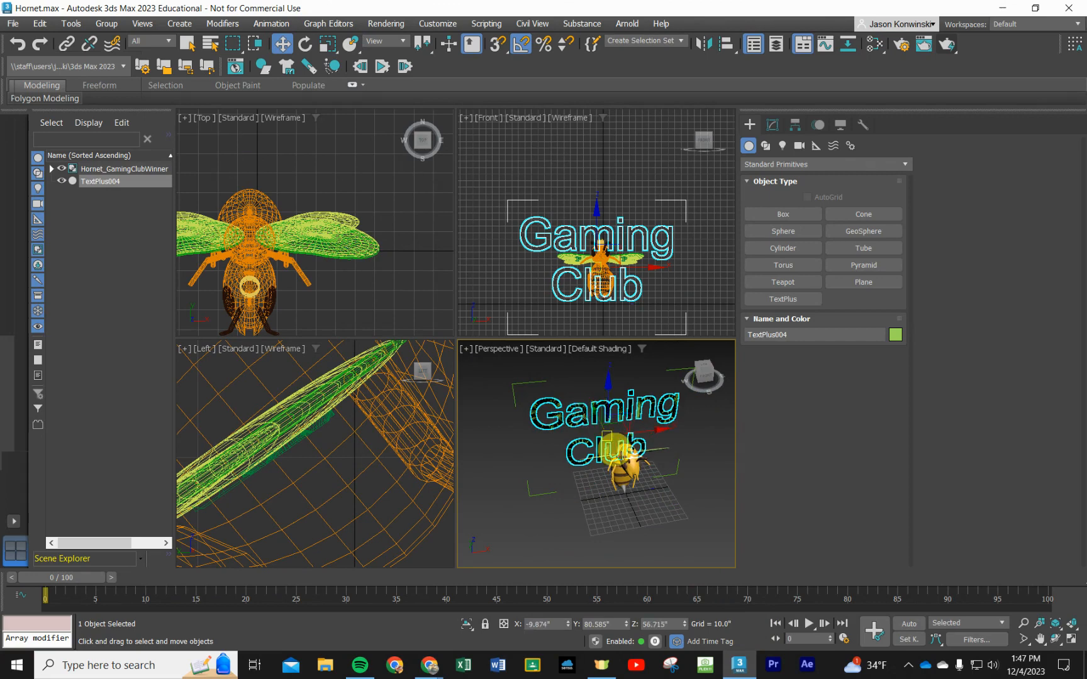
{"action": "scroll", "coordinate": [327, 240], "scroll_direction": "down", "scroll_amount": 4}
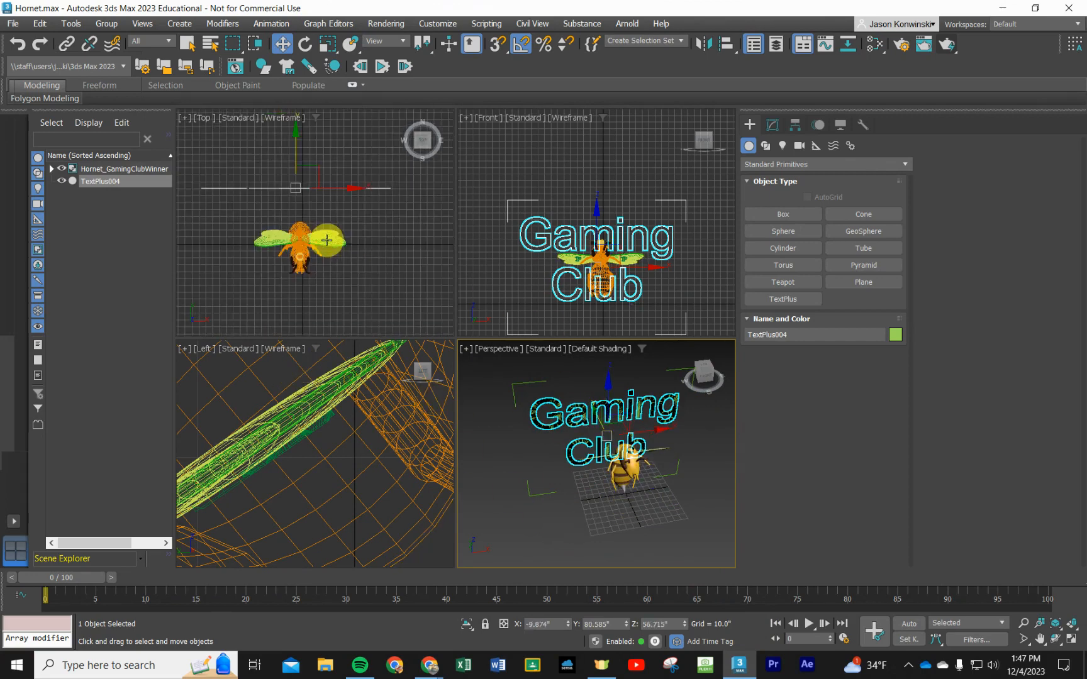
{"action": "scroll", "coordinate": [313, 200], "scroll_direction": "up", "scroll_amount": 2}
{"action": "middle_click_drag", "start_coordinate": [272, 216], "coordinate": [306, 224]}
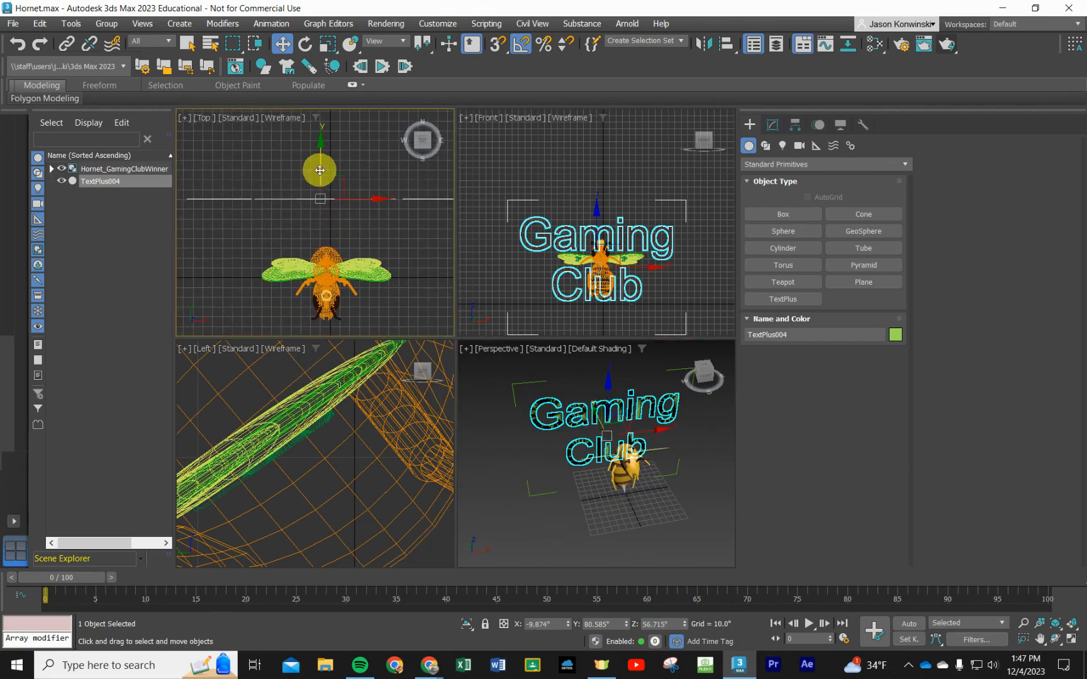
{"action": "left_click_drag", "start_coordinate": [320, 169], "coordinate": [388, 223]}
{"action": "left_click", "coordinate": [585, 419]}
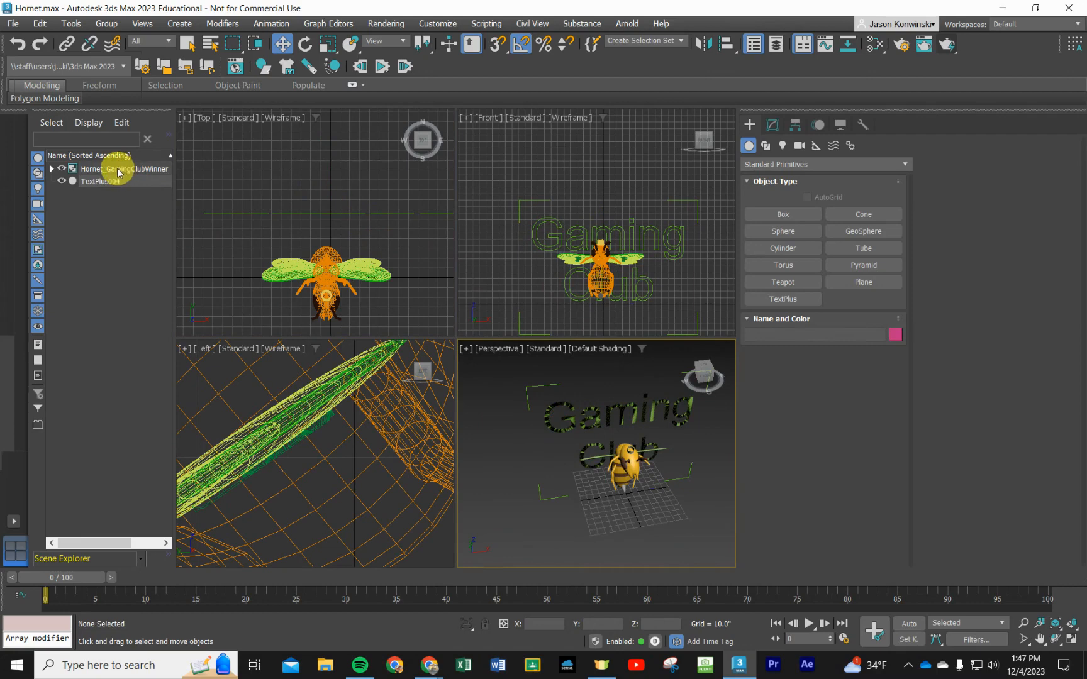
Select the Gaming Club text for modification and extrude it to about 28.94".
{"action": "left_click", "coordinate": [101, 182]}
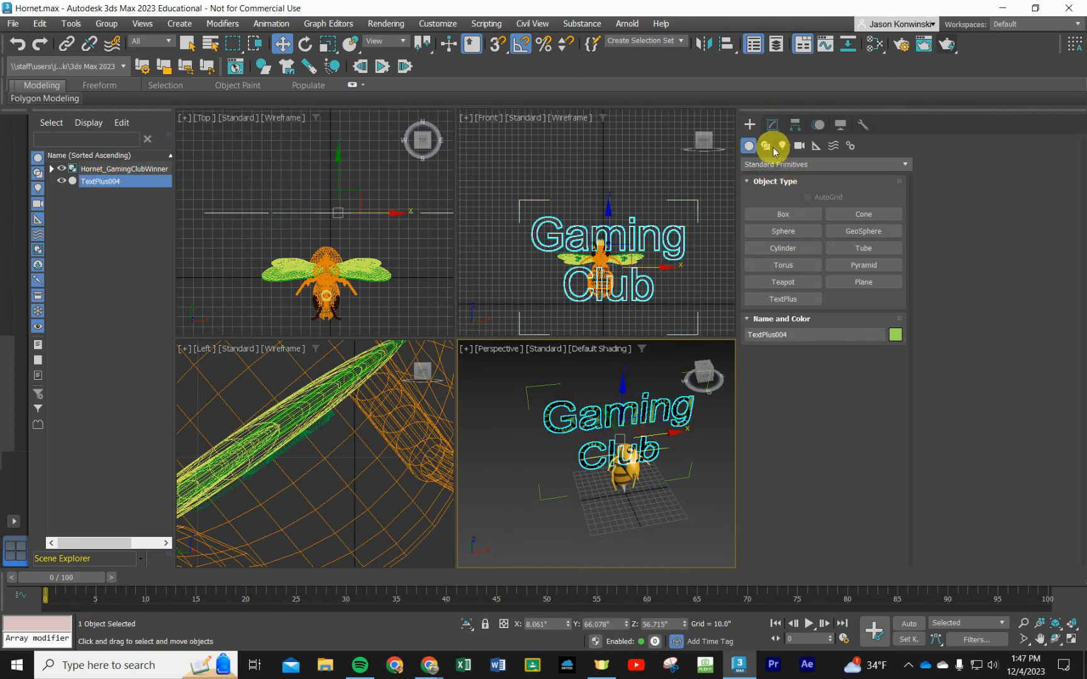
{"action": "left_click", "coordinate": [774, 127]}
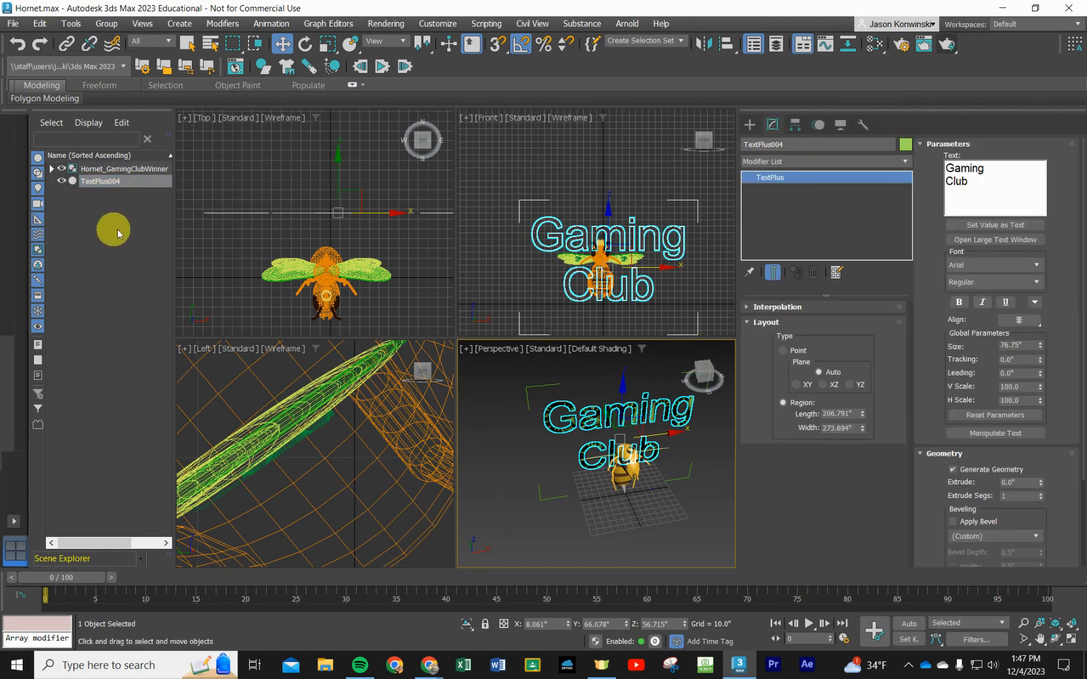
{"action": "left_click", "coordinate": [1041, 483]}
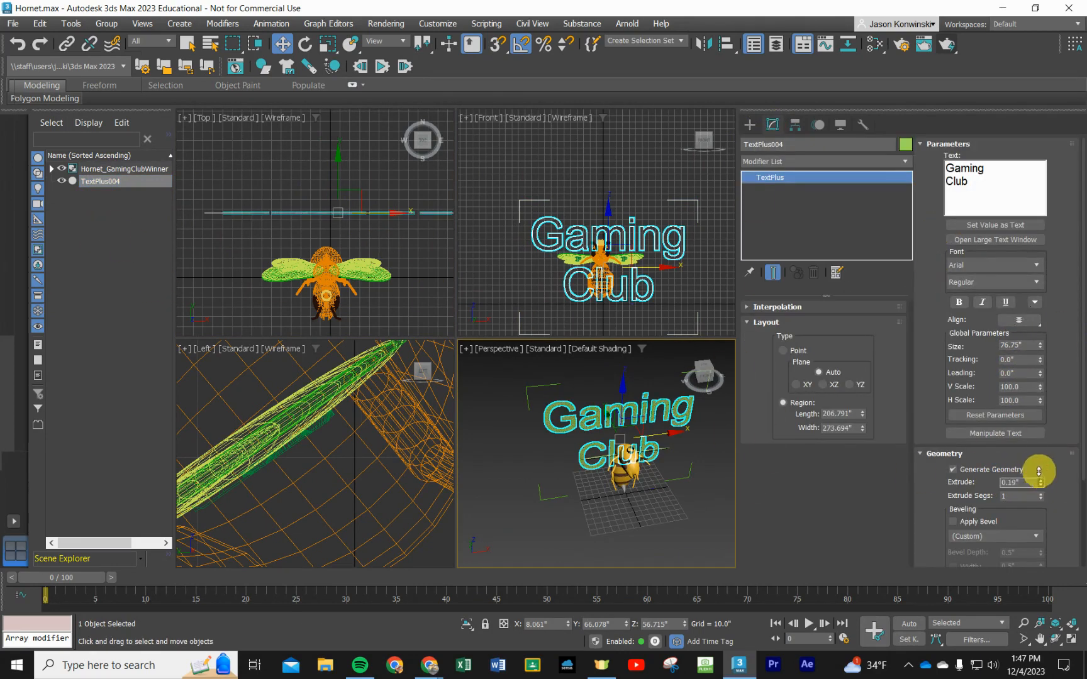
{"action": "left_click_drag", "start_coordinate": [1038, 471], "coordinate": [1035, 178]}
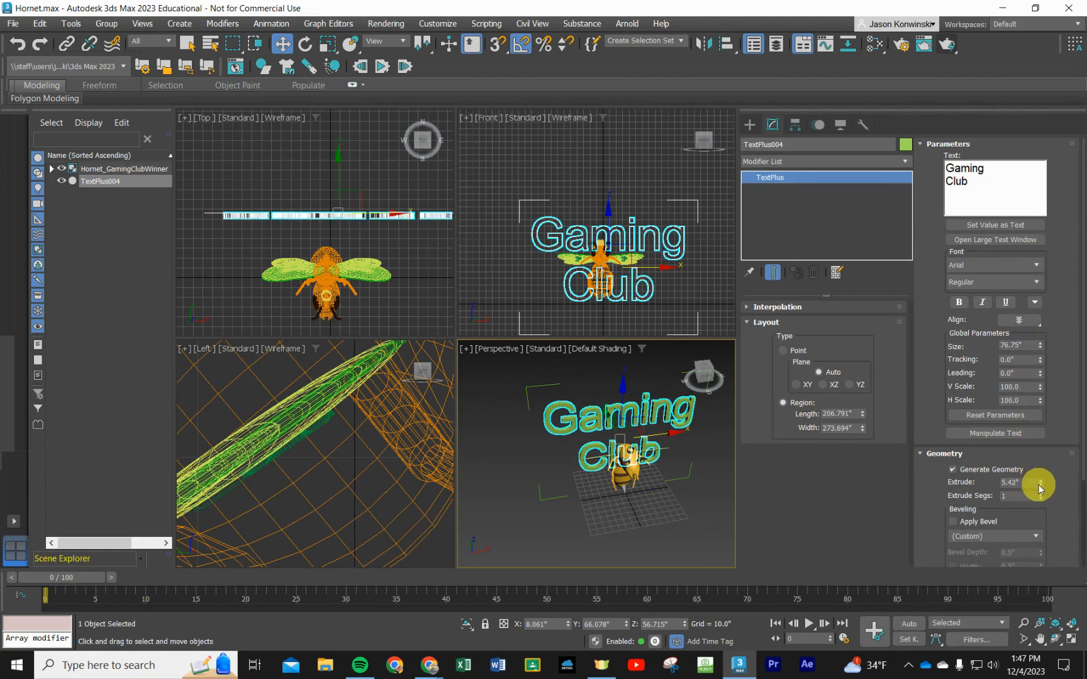
{"action": "left_click_drag", "start_coordinate": [1041, 484], "coordinate": [1019, 236]}
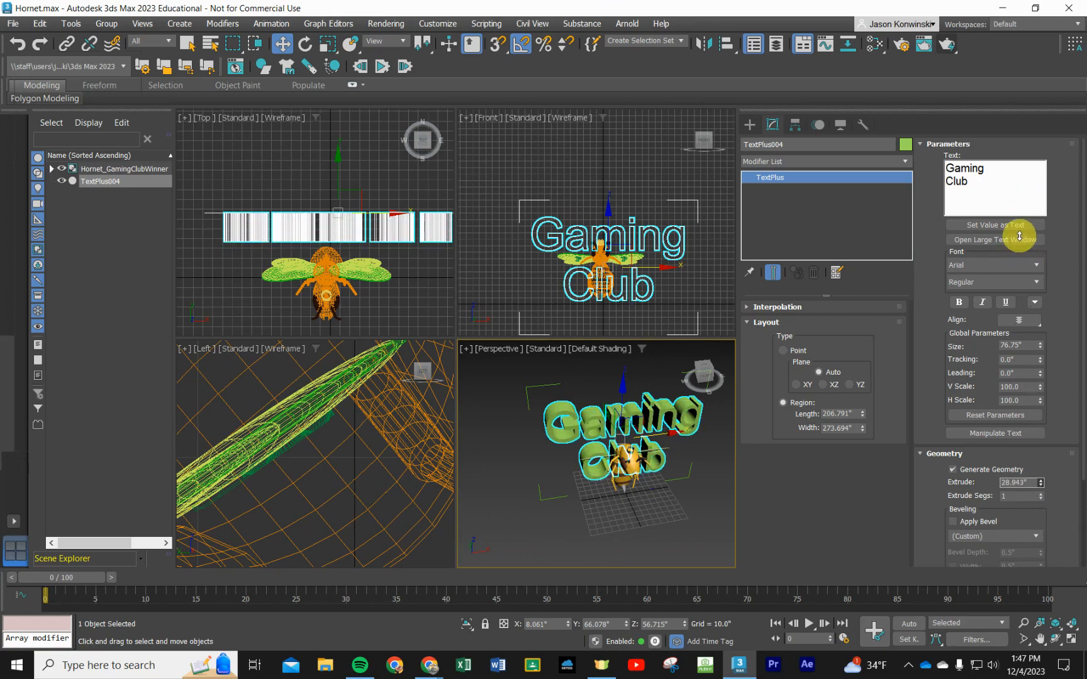
{"action": "scroll", "coordinate": [632, 483], "scroll_direction": "up", "scroll_amount": 5}
{"action": "scroll", "coordinate": [632, 483], "scroll_direction": "down", "scroll_amount": 6}
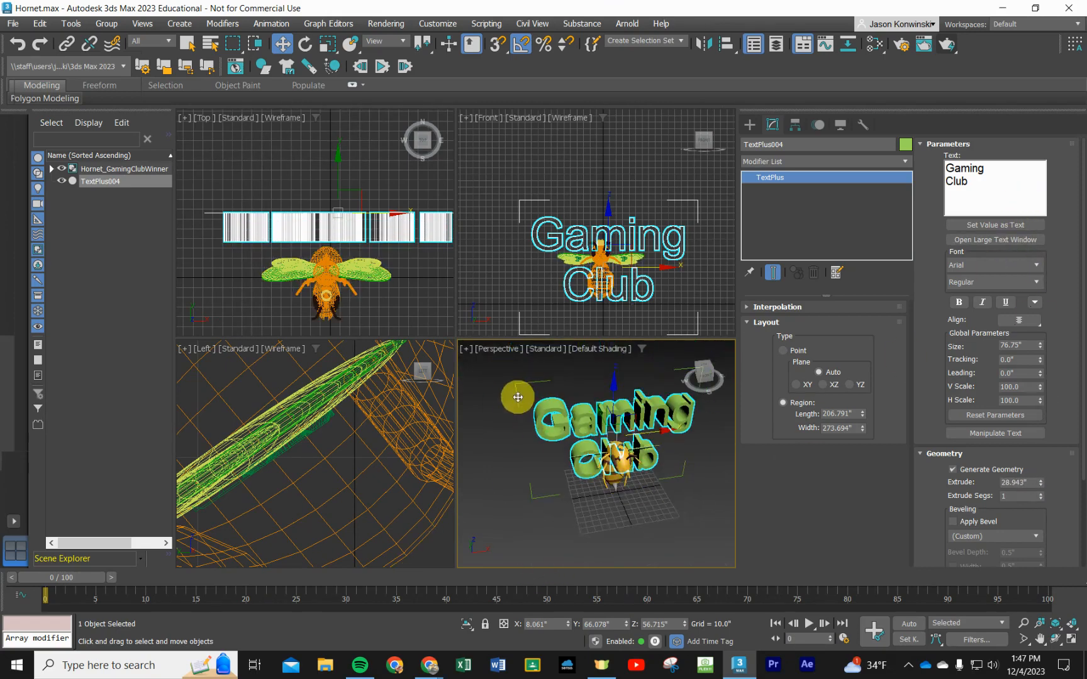
Maximize the Perspective view and insert a blank line between "Gaming" and "Club" in the text.
{"action": "left_click", "coordinate": [467, 351]}
{"action": "left_click", "coordinate": [506, 366]}
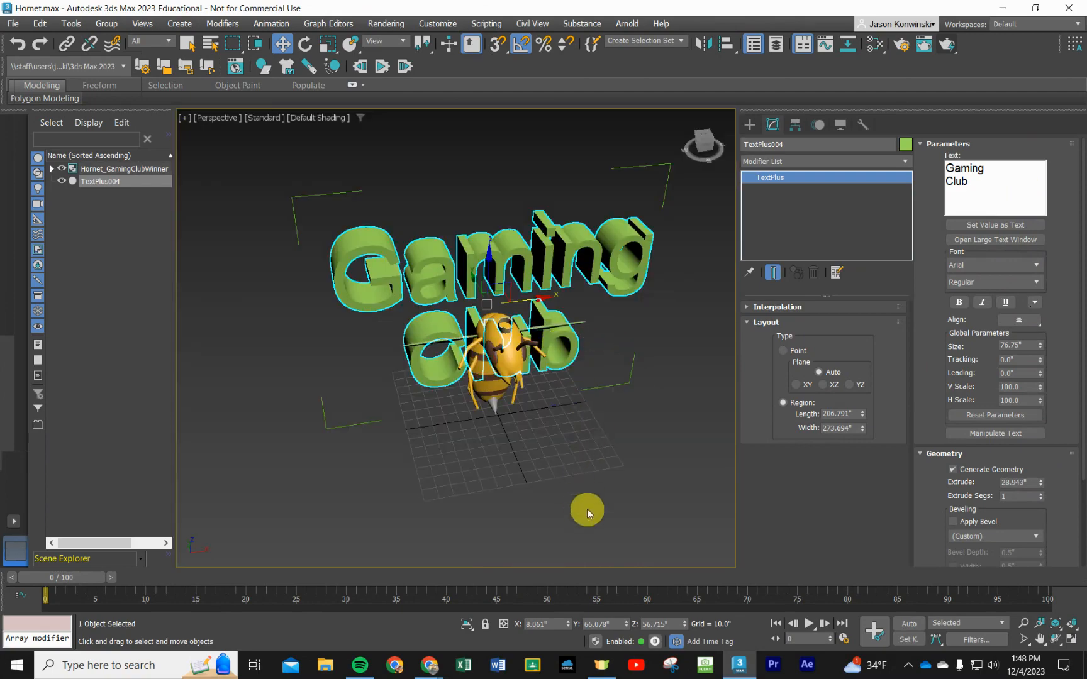
{"action": "middle_click_drag", "start_coordinate": [587, 510], "coordinate": [585, 475], "text": "alt"}
{"action": "middle_click_drag", "start_coordinate": [636, 301], "coordinate": [562, 353]}
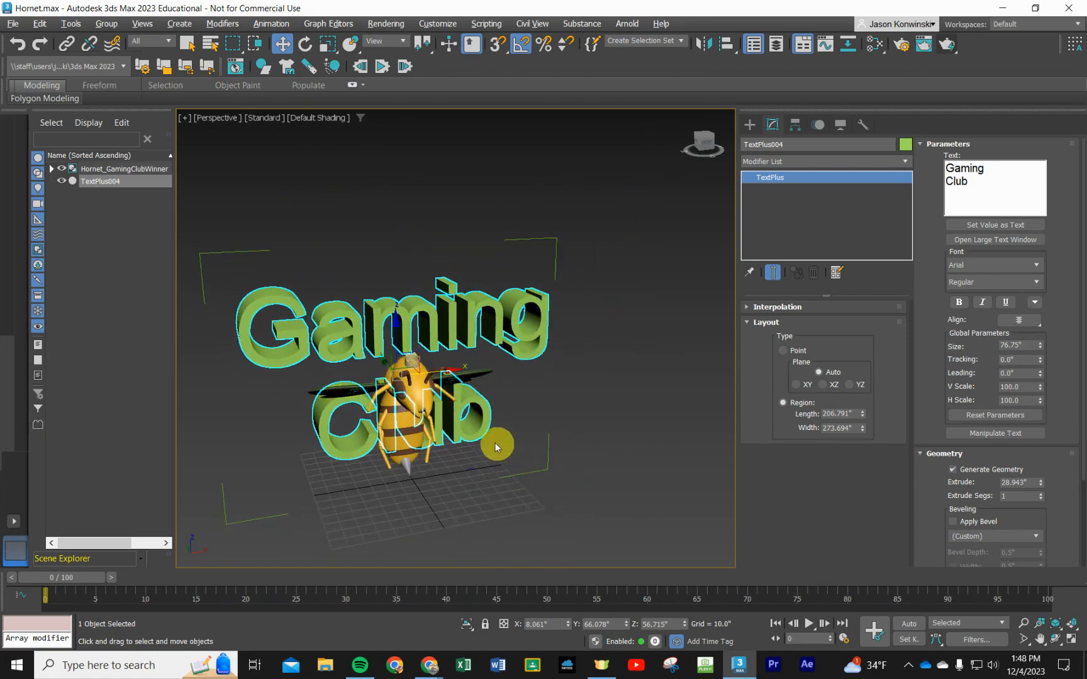
{"action": "middle_click_drag", "start_coordinate": [624, 468], "coordinate": [640, 454], "text": "alt"}
{"action": "mouse_move", "coordinate": [522, 458]}
{"action": "middle_mouse_down", "text": "alt"}
{"action": "mouse_move", "coordinate": [514, 453]}
{"action": "mouse_move", "coordinate": [538, 471]}
{"action": "mouse_move", "coordinate": [522, 461]}
{"action": "mouse_move", "coordinate": [512, 489]}
{"action": "mouse_move", "coordinate": [521, 456]}
{"action": "middle_mouse_up", "text": "alt"}
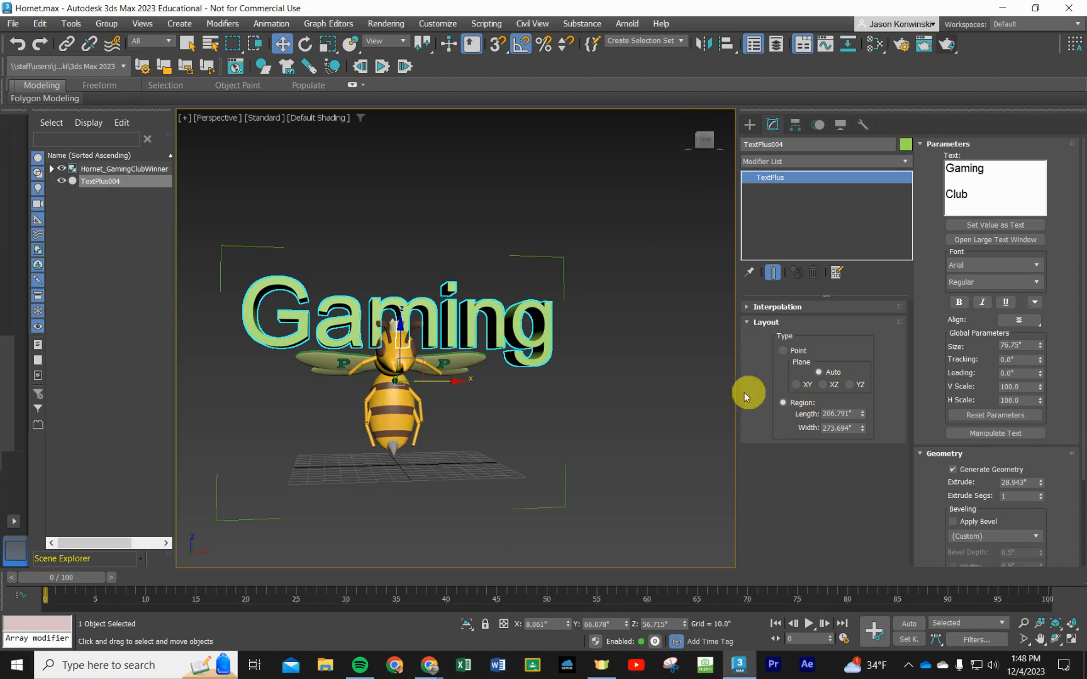
Shift the text along the X axis to about 16.18".
{"action": "scroll", "coordinate": [546, 364], "scroll_direction": "down", "scroll_amount": 4}
{"action": "scroll", "coordinate": [504, 436], "scroll_direction": "up", "scroll_amount": 2}
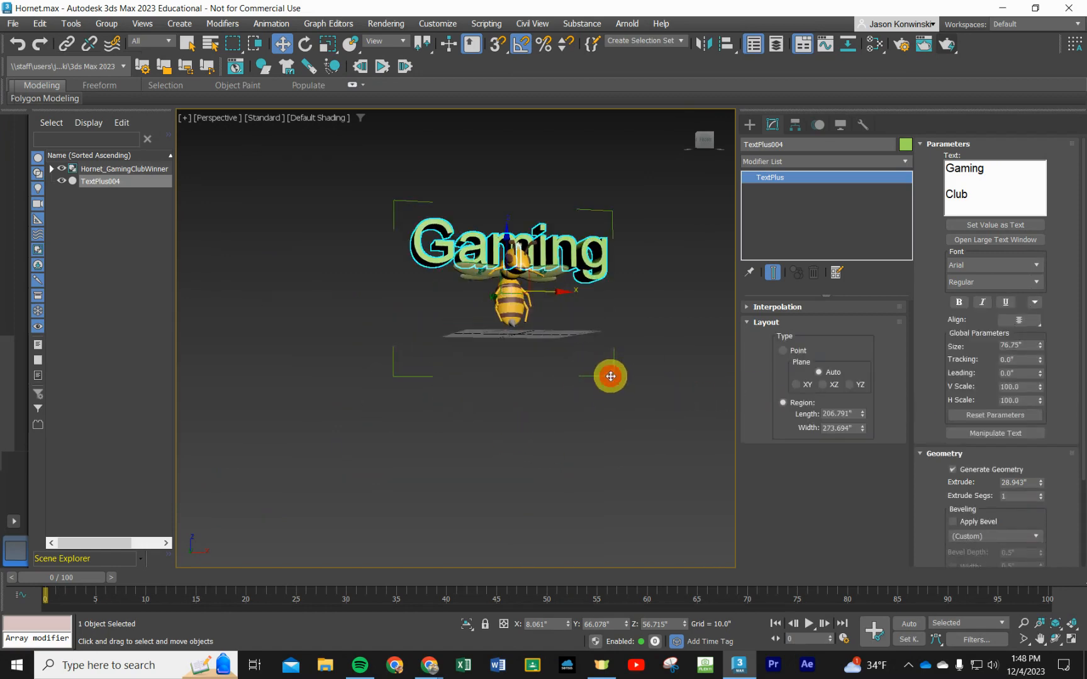
{"action": "left_click_drag", "start_coordinate": [610, 376], "coordinate": [617, 432]}
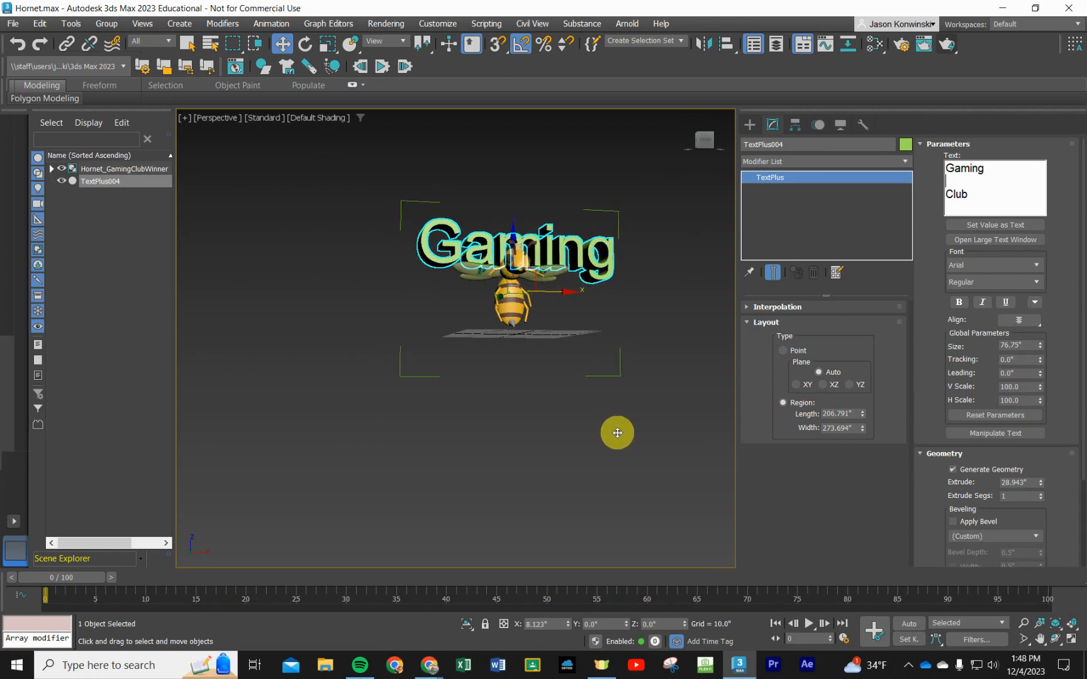
{"action": "scroll", "coordinate": [692, 444], "scroll_direction": "down", "scroll_amount": 5}
{"action": "scroll", "coordinate": [612, 423], "scroll_direction": "up", "scroll_amount": 3}
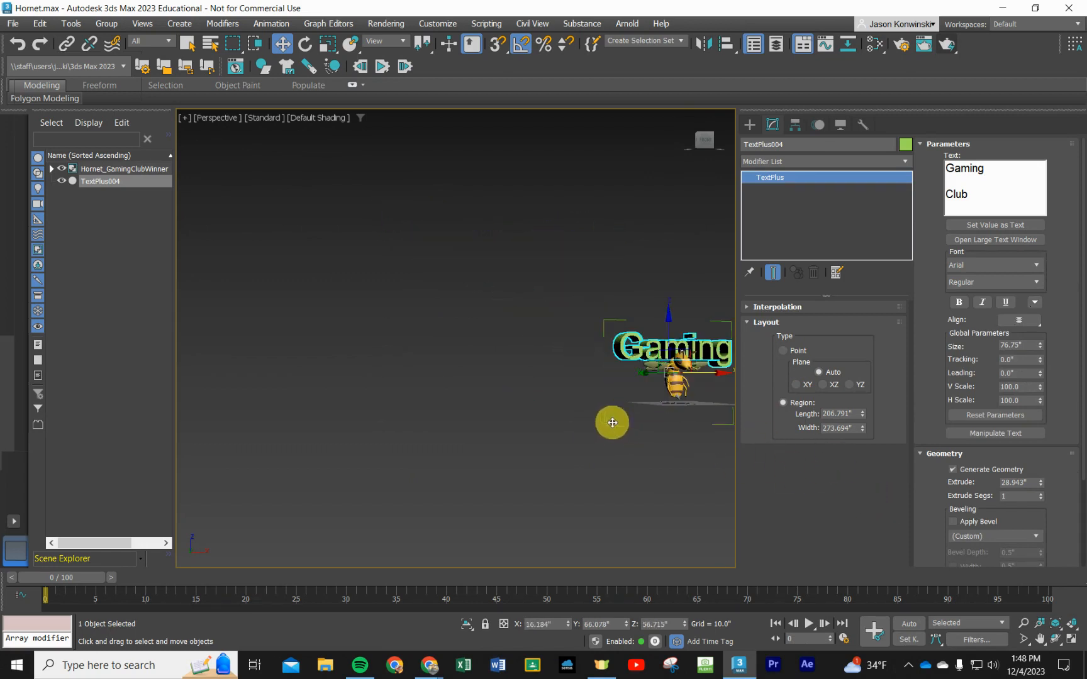
{"action": "middle_click_drag", "start_coordinate": [626, 436], "coordinate": [454, 368]}
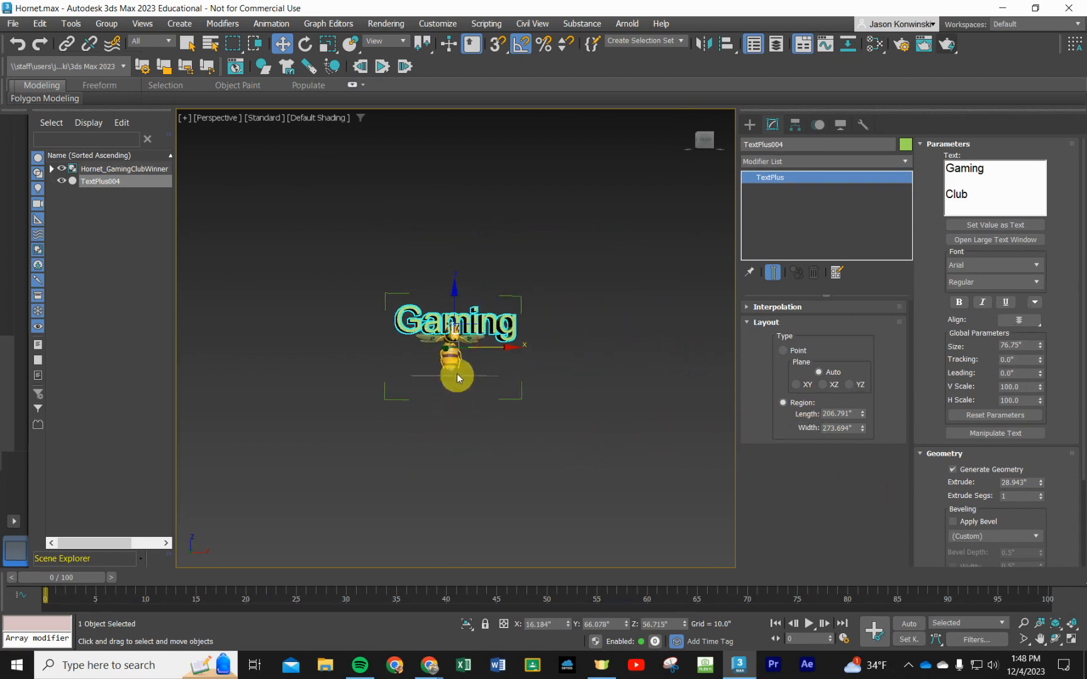
Enlarge the text region to about 318.5" long and 348.3" wide so both words fit.
{"action": "scroll", "coordinate": [454, 368], "scroll_direction": "up", "scroll_amount": 6}
{"action": "left_click", "coordinate": [863, 427]}
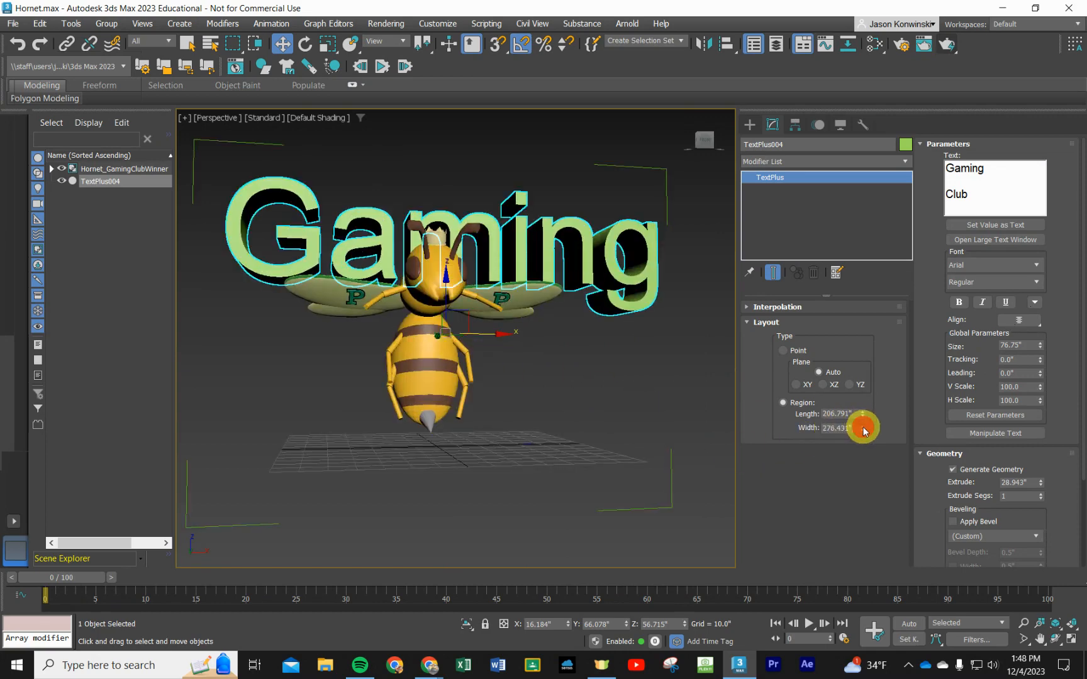
{"action": "left_click_drag", "start_coordinate": [863, 430], "coordinate": [857, 381]}
{"action": "scroll", "coordinate": [594, 429], "scroll_direction": "down", "scroll_amount": 5}
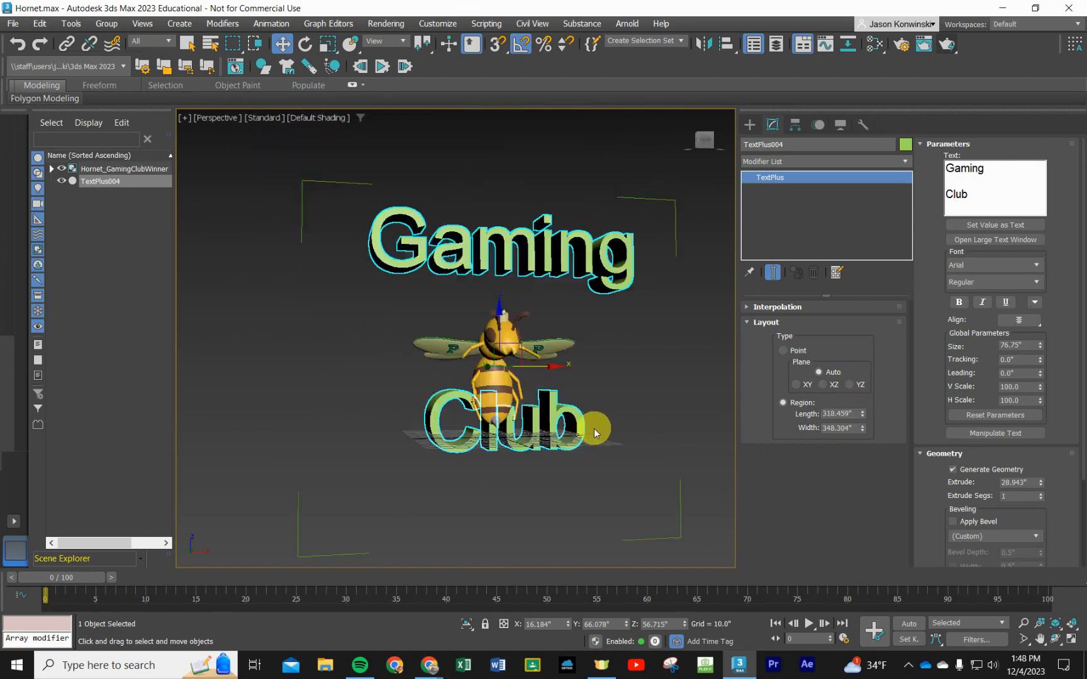
{"action": "scroll", "coordinate": [628, 362], "scroll_direction": "up", "scroll_amount": 2}
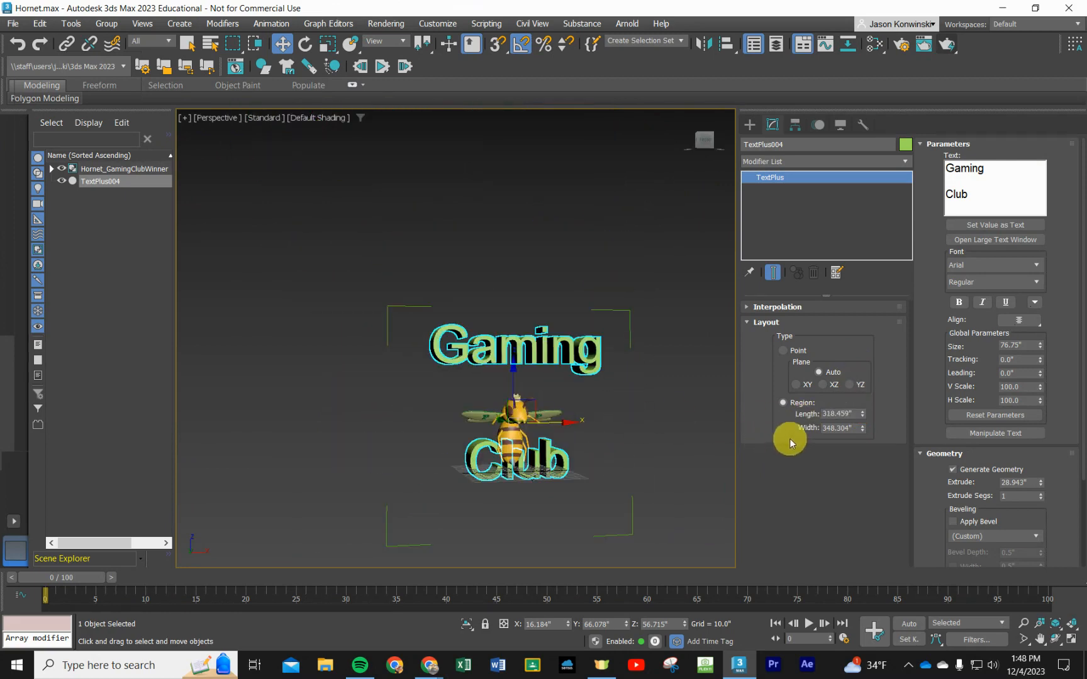
{"action": "scroll", "coordinate": [638, 448], "scroll_direction": "up", "scroll_amount": 2}
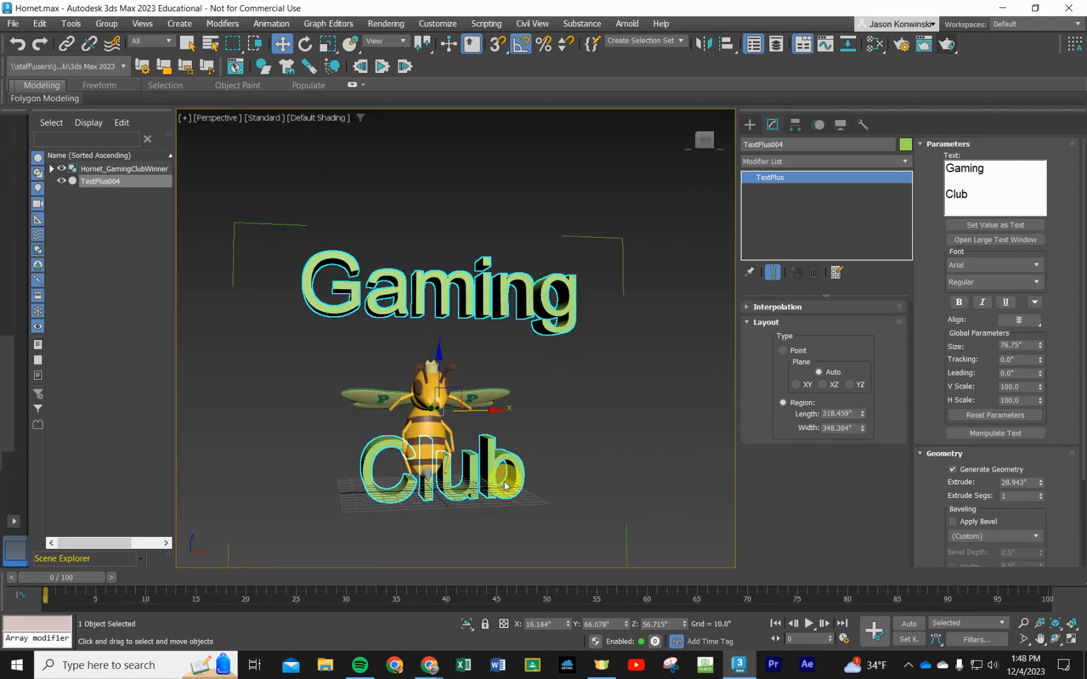
Lower the text to about X 13.27" and Z 21.65" so the hornet sits between the two words.
{"action": "left_click", "coordinate": [514, 301]}
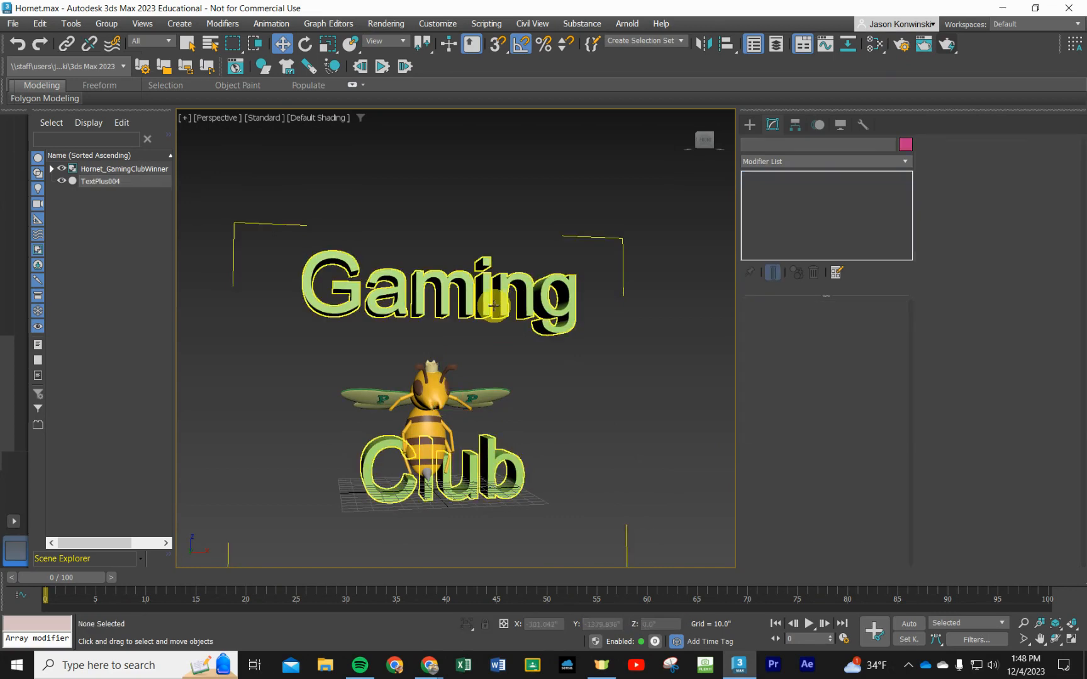
{"action": "left_click", "coordinate": [285, 48]}
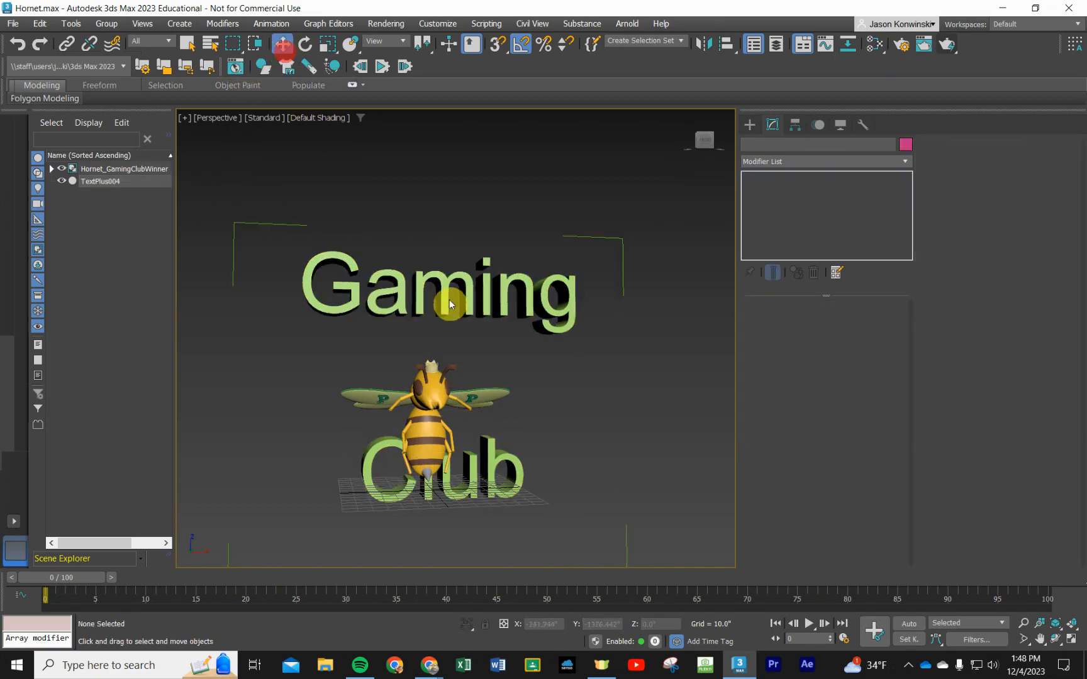
{"action": "left_click", "coordinate": [445, 289]}
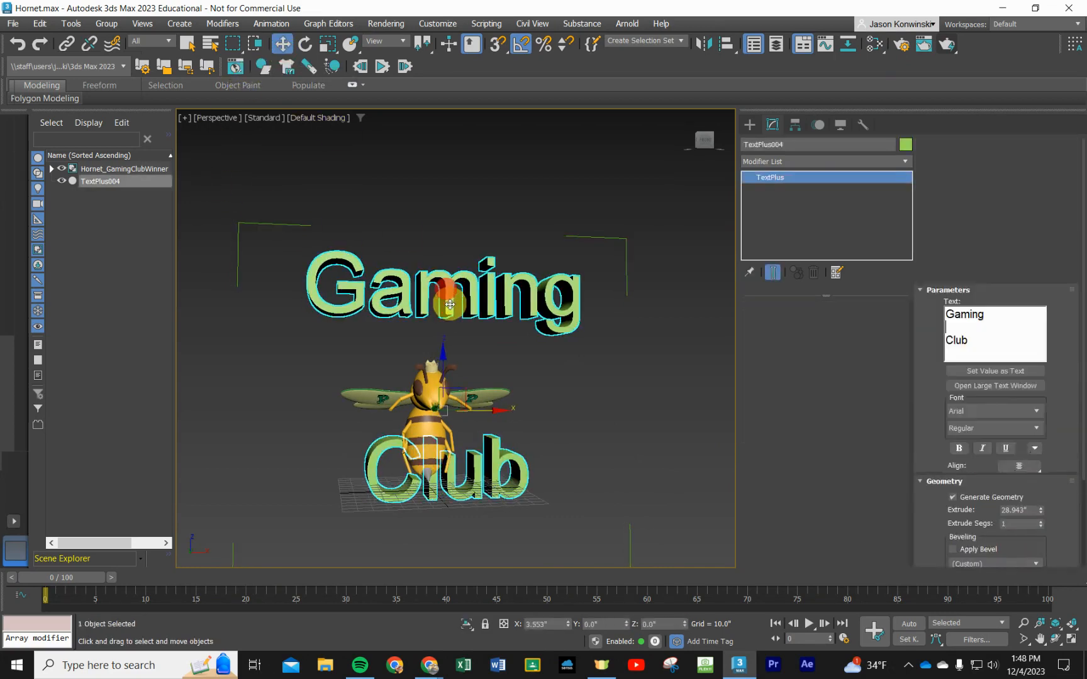
{"action": "left_click_drag", "start_coordinate": [444, 296], "coordinate": [427, 403]}
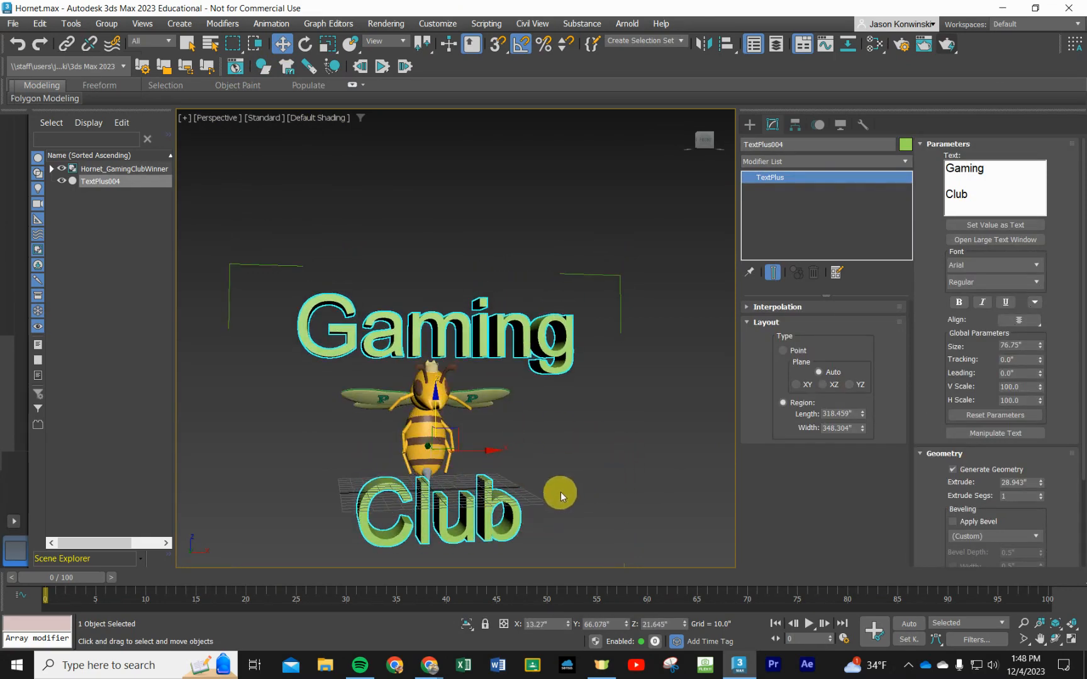
{"action": "left_click", "coordinate": [633, 502]}
{"action": "left_click", "coordinate": [539, 333]}
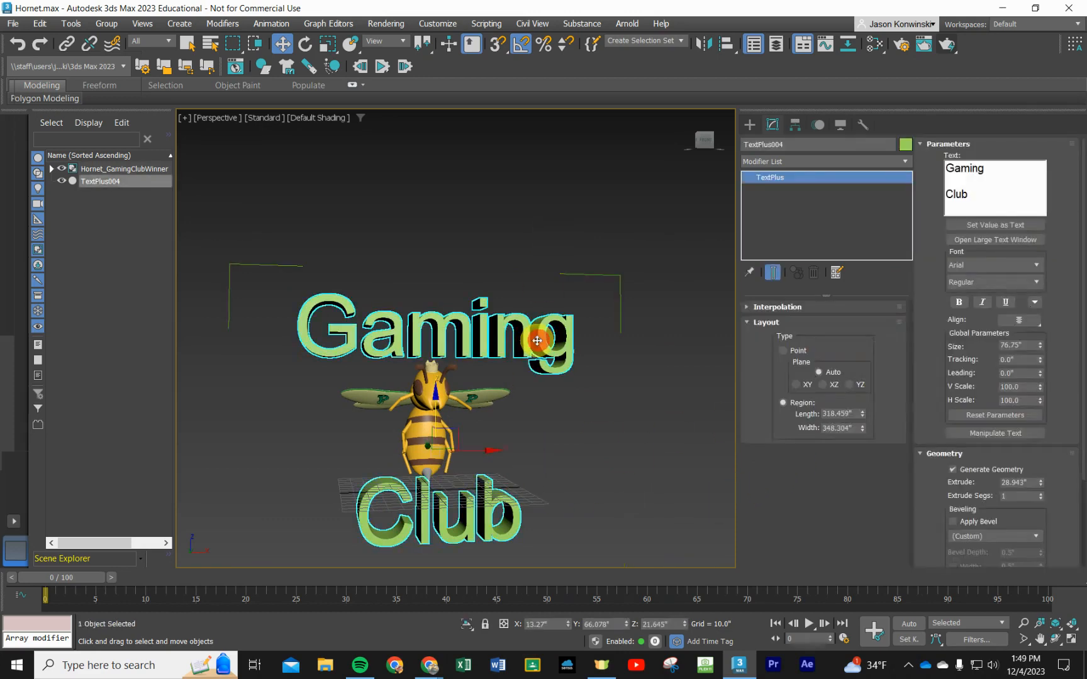
{"action": "left_click", "coordinate": [1036, 265]}
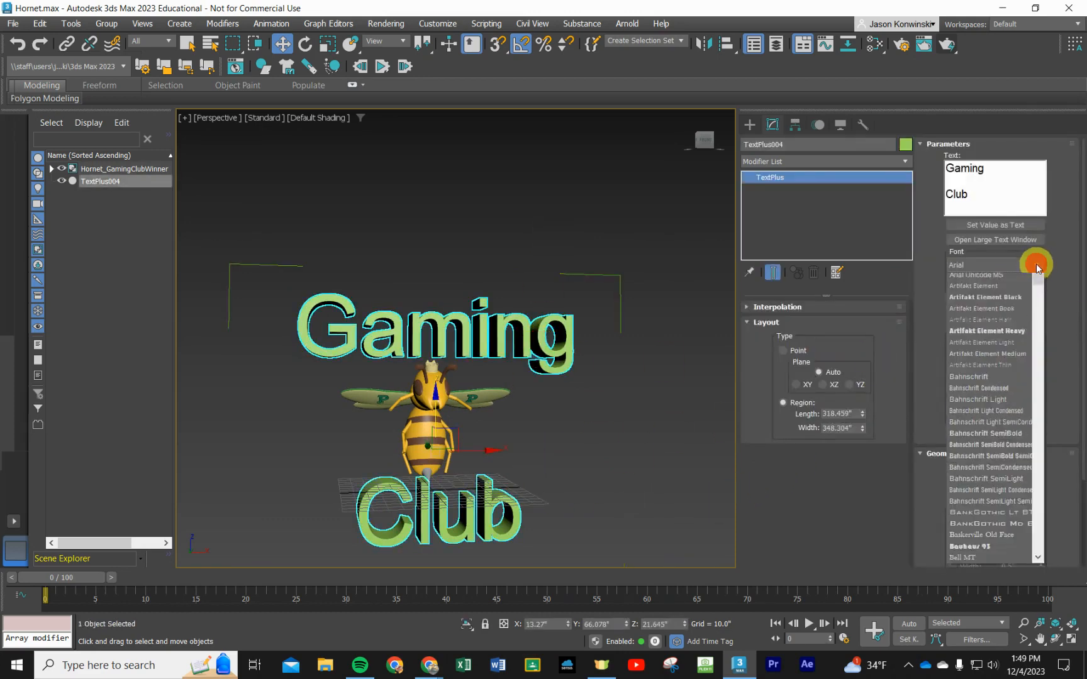
{"action": "scroll", "coordinate": [1032, 339], "scroll_direction": "up", "scroll_amount": 2}
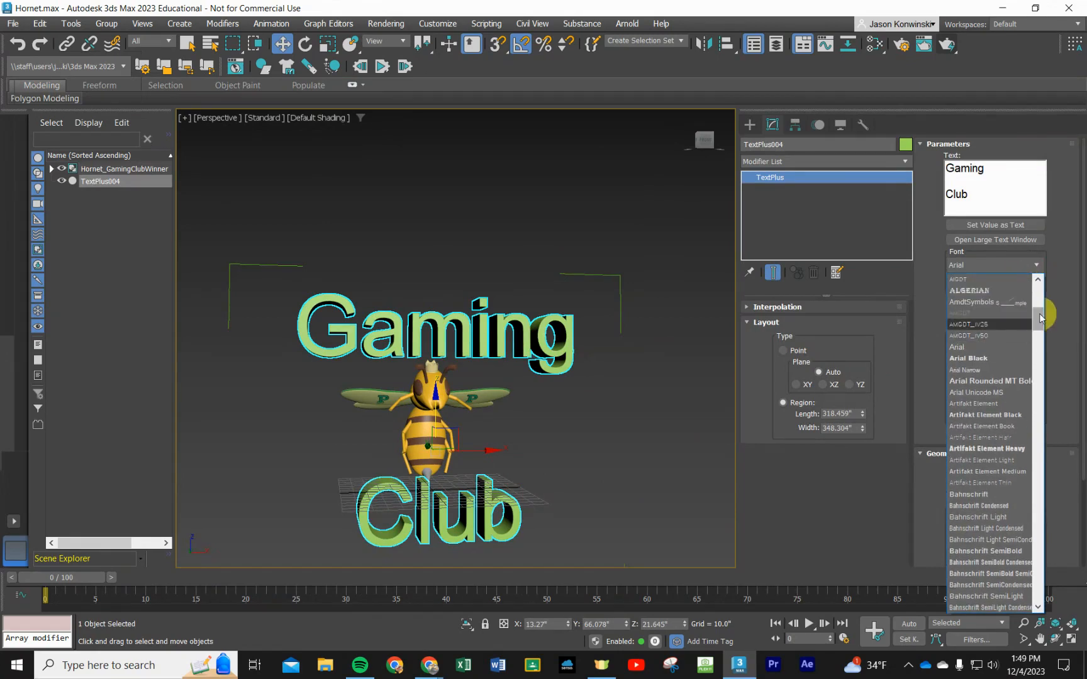
{"action": "left_click_drag", "start_coordinate": [1036, 319], "coordinate": [1012, 234]}
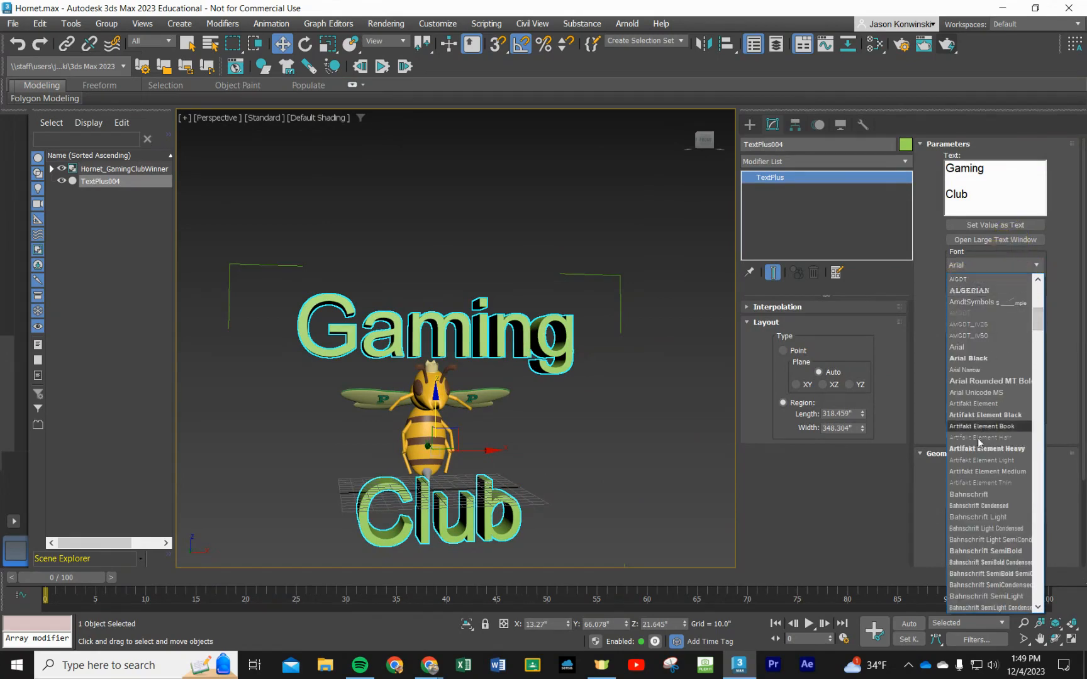
{"action": "scroll", "coordinate": [953, 402], "scroll_direction": "up", "scroll_amount": 10}
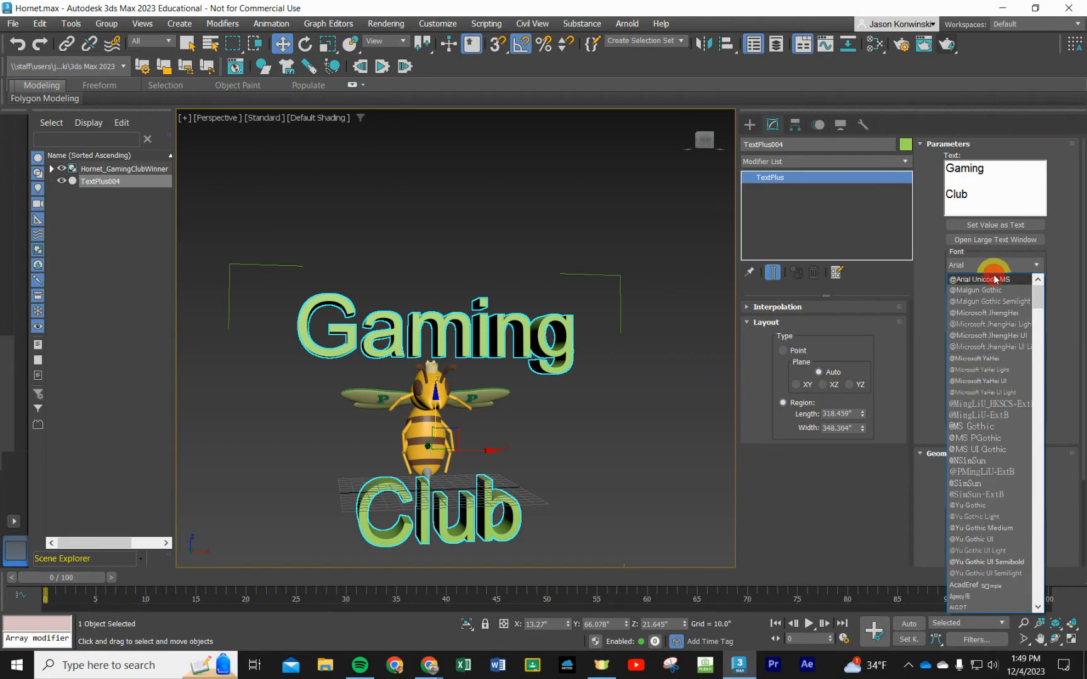
{"action": "left_click", "coordinate": [995, 279]}
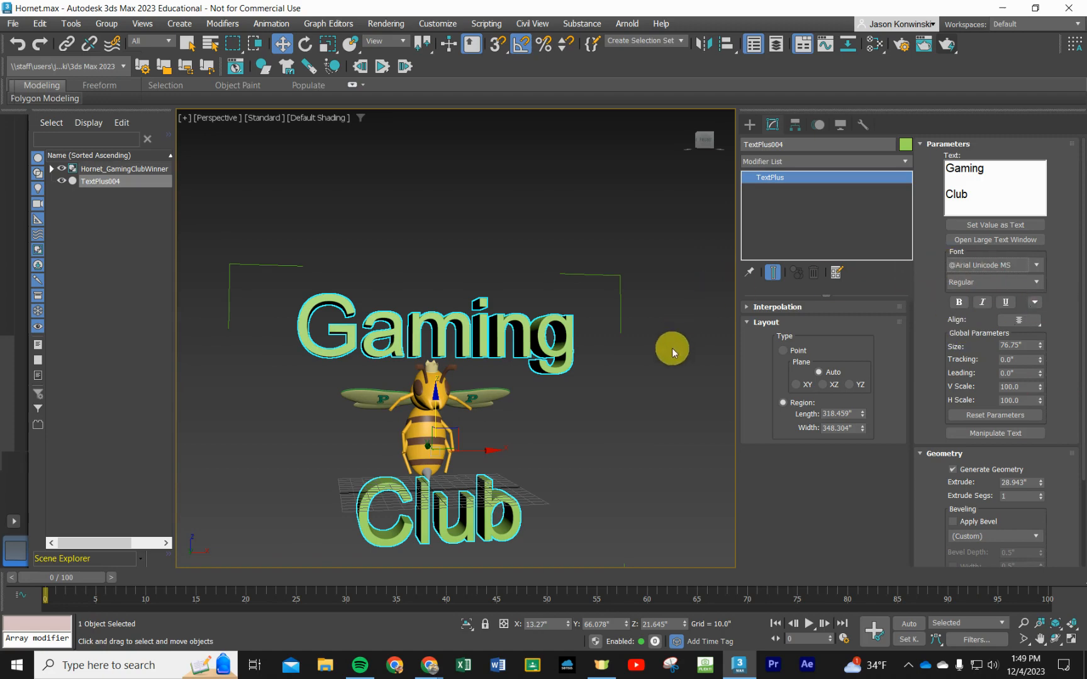
{"action": "key", "text": "Down"}
{"action": "left_click", "coordinate": [1033, 265]}
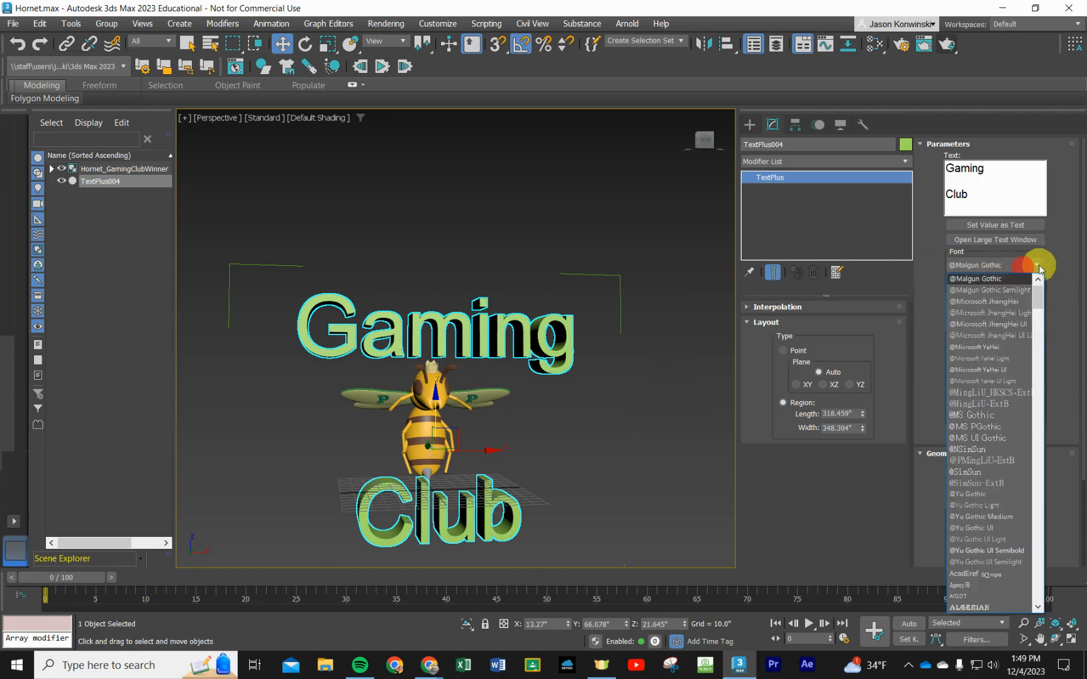
{"action": "left_click", "coordinate": [998, 389]}
{"action": "left_click", "coordinate": [997, 512]}
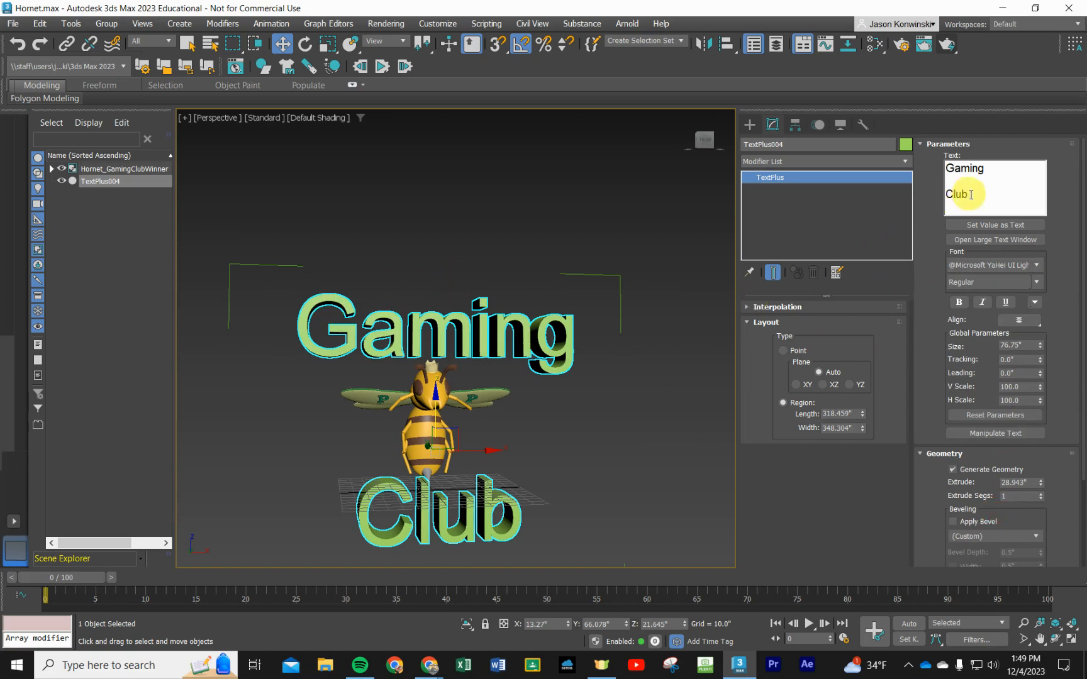
{"action": "left_click_drag", "start_coordinate": [977, 198], "coordinate": [916, 150]}
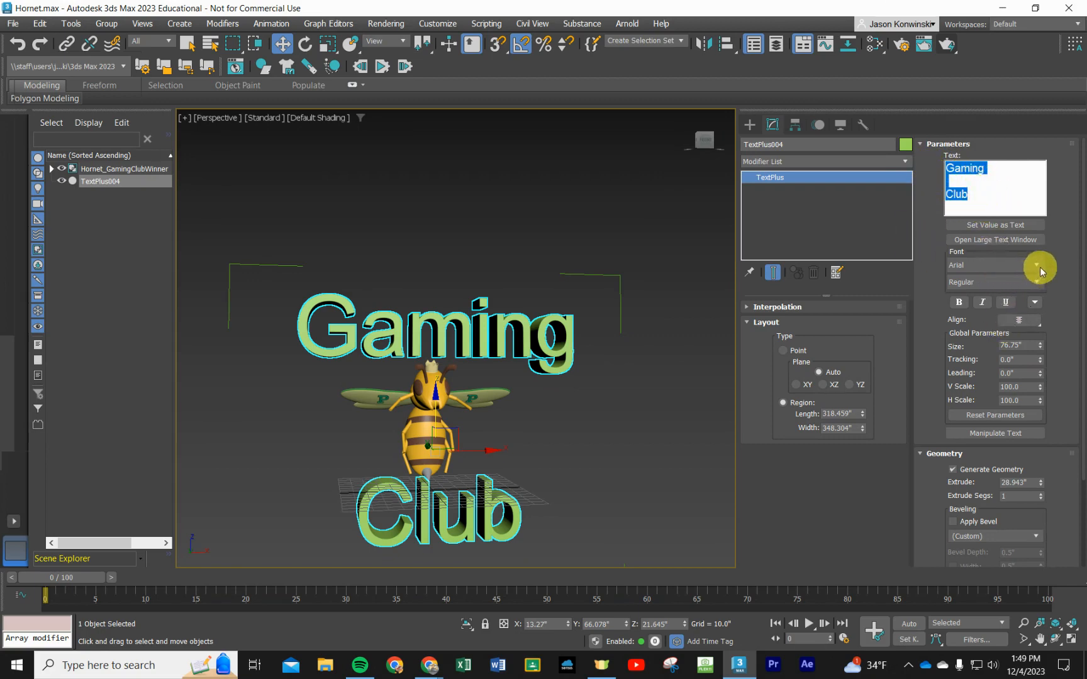
{"action": "left_click", "coordinate": [1012, 264]}
{"action": "scroll", "coordinate": [1042, 322], "scroll_direction": "up", "scroll_amount": 3}
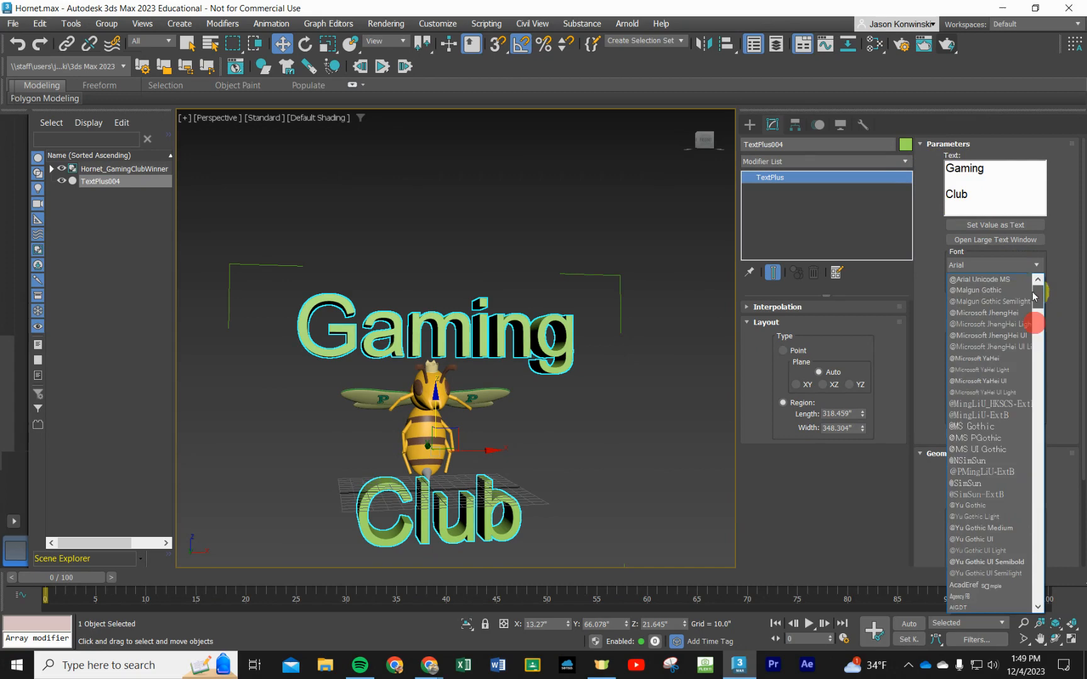
{"action": "left_click", "coordinate": [977, 281]}
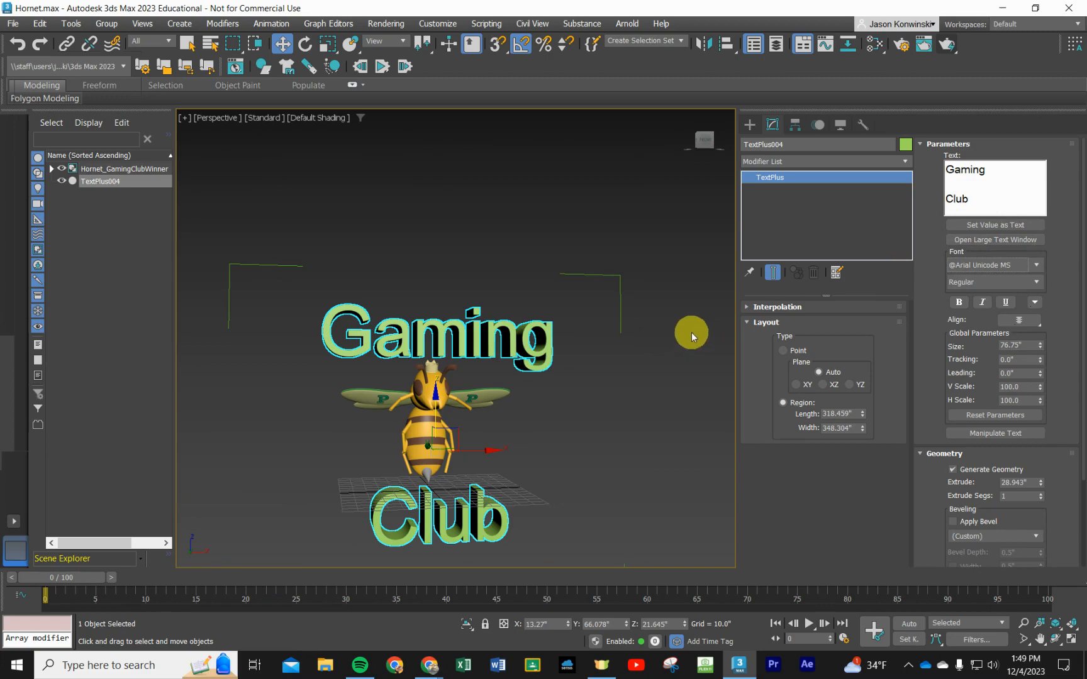
{"action": "key", "text": "Down"}
{"action": "key", "text": "Down"}
{"action": "key", "text": "Down"}
{"action": "key", "text": "Down"}
{"action": "key", "text": "Down"}
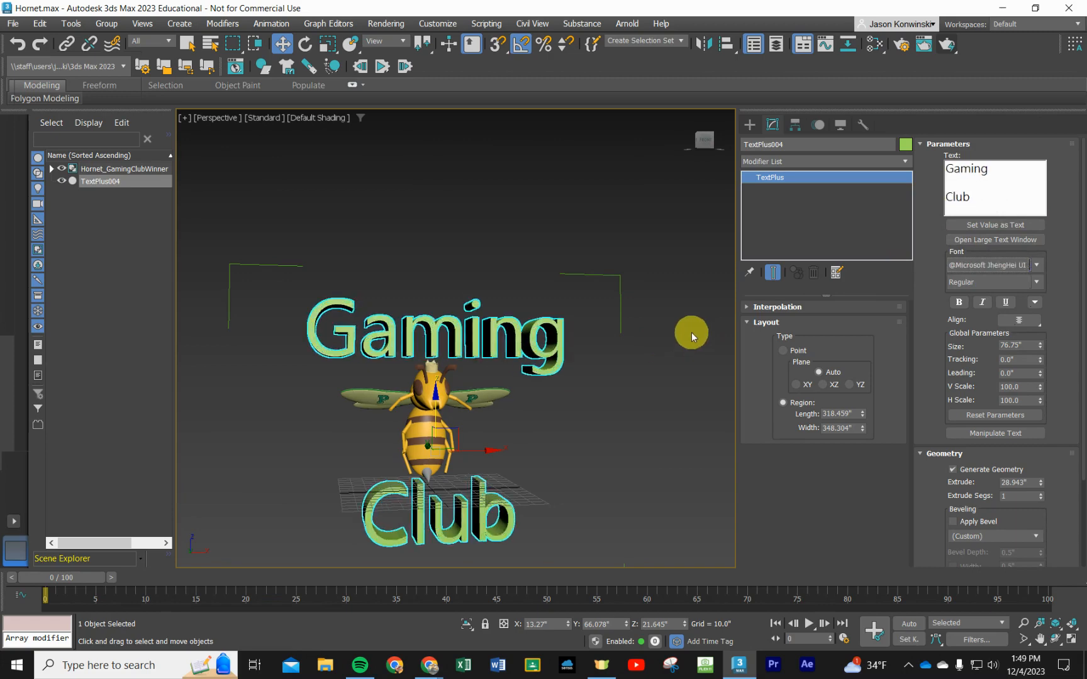
{"action": "key", "text": "Down"}
{"action": "key", "text": "Down"}
{"action": "key", "text": "Down"}
{"action": "key", "text": "Down"}
{"action": "key", "text": "Down"}
{"action": "key", "text": "Down"}
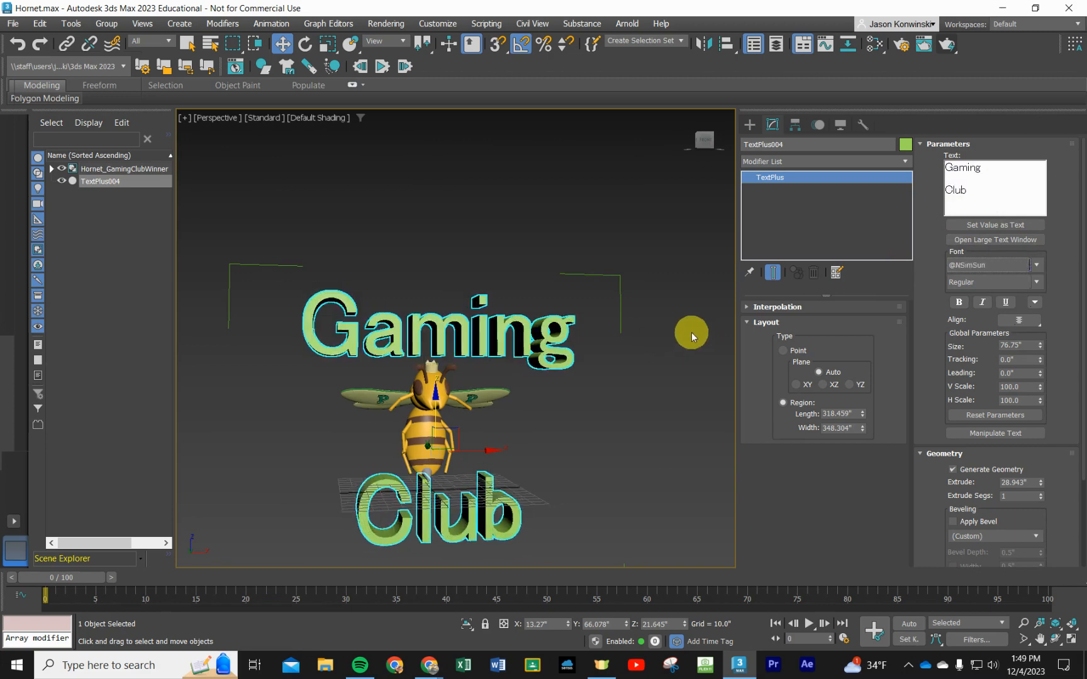
{"action": "key", "text": "Down"}
{"action": "key", "text": "Down"}
{"action": "key", "text": "Down"}
{"action": "key", "text": "Down"}
{"action": "key", "text": "Down"}
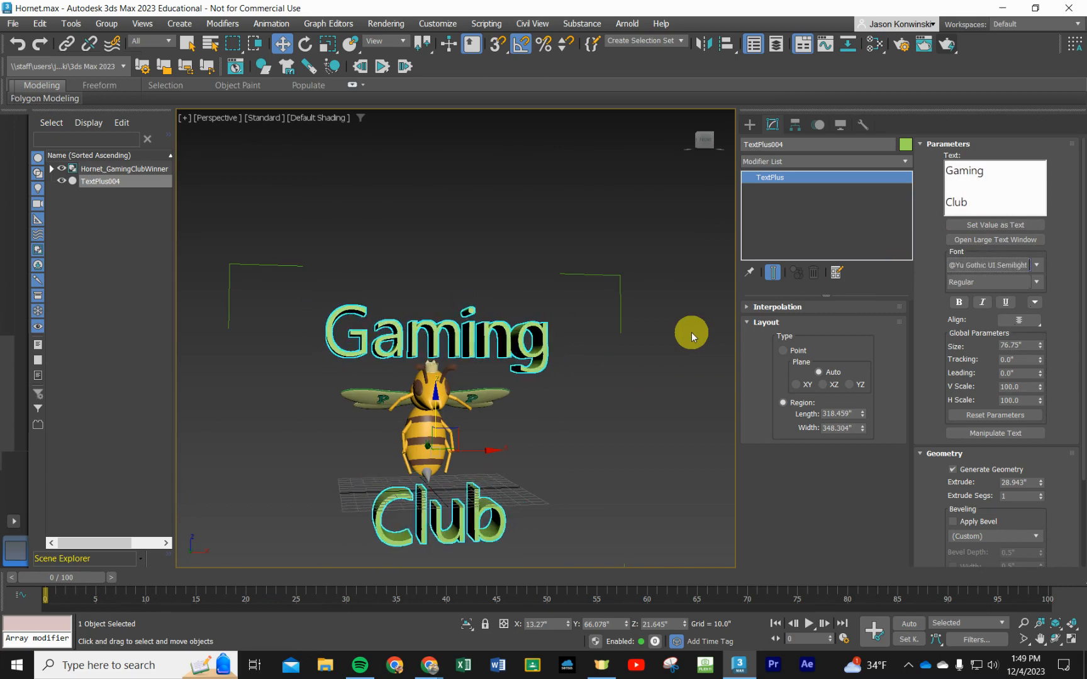
{"action": "key", "text": "Down"}
{"action": "key", "text": "Down"}
{"action": "key", "text": "Down"}
{"action": "key", "text": "Down"}
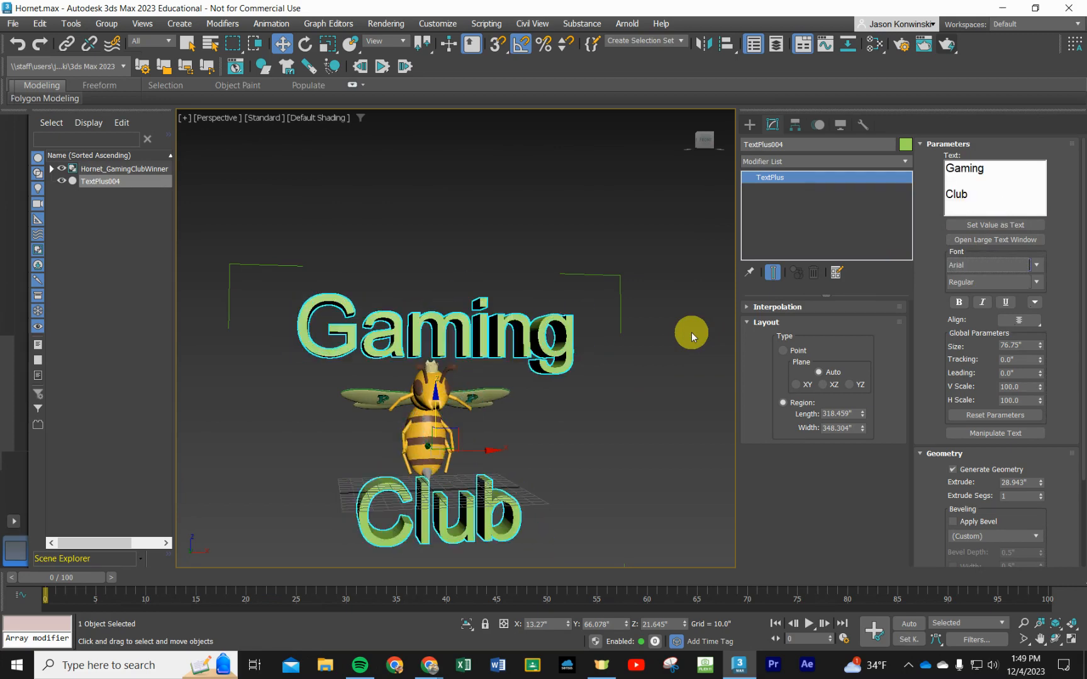
{"action": "key", "text": "Down"}
{"action": "key", "text": "Down"}
{"action": "key", "text": "Down"}
{"action": "key", "text": "Down"}
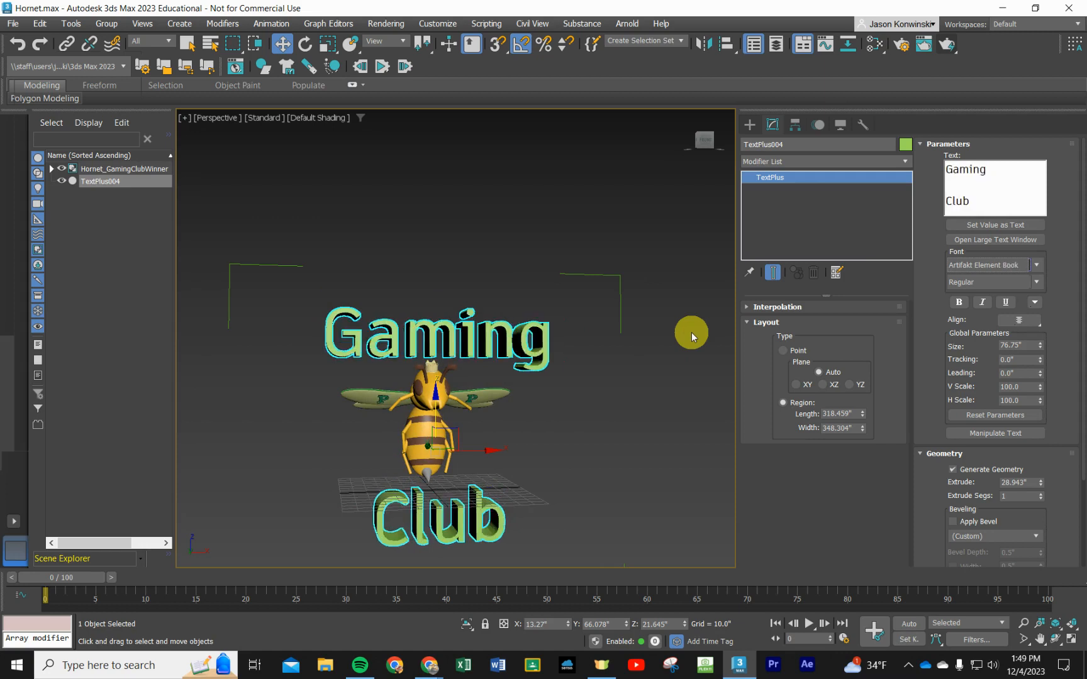
{"action": "key", "text": "Down"}
{"action": "key", "text": "Down"}
{"action": "key", "text": "Down"}
{"action": "key", "text": "Down"}
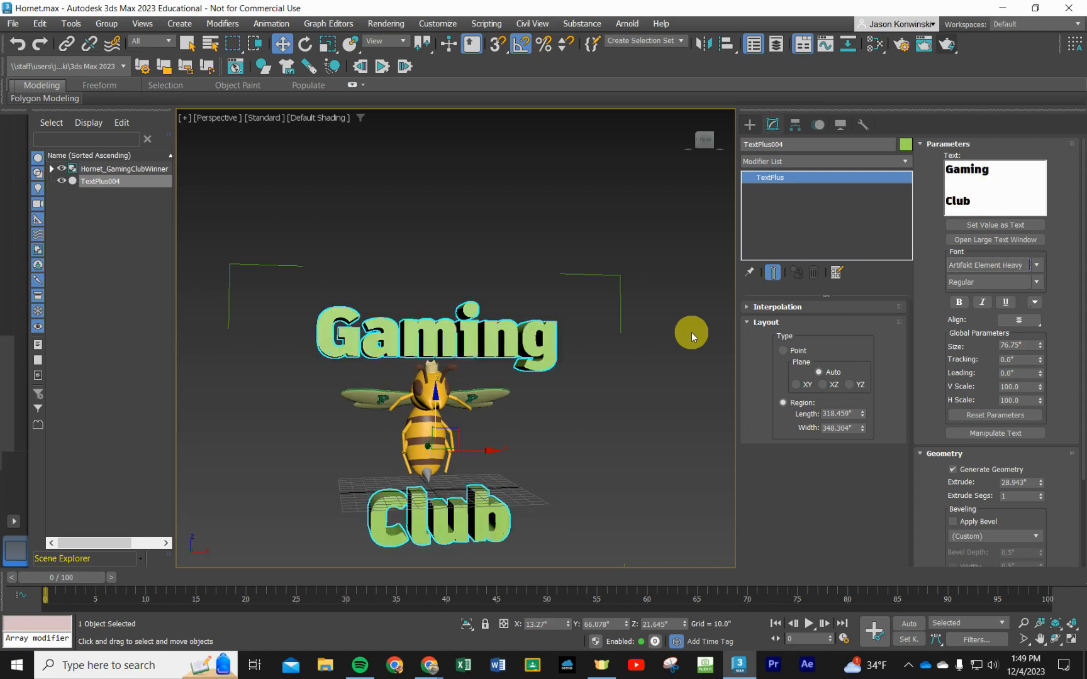
{"action": "key", "text": "Down"}
{"action": "key", "text": "Down"}
{"action": "key", "text": "Down"}
{"action": "key", "text": "Down"}
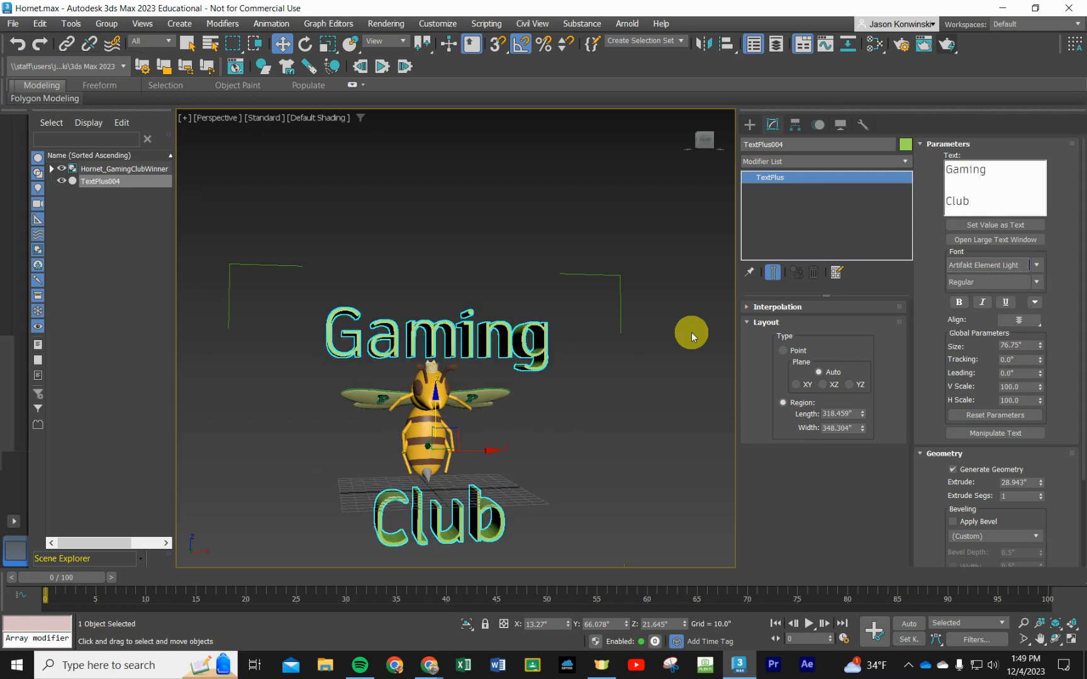
{"action": "key", "text": "Down"}
{"action": "key", "text": "Down"}
{"action": "key", "text": "Down"}
{"action": "key", "text": "Down"}
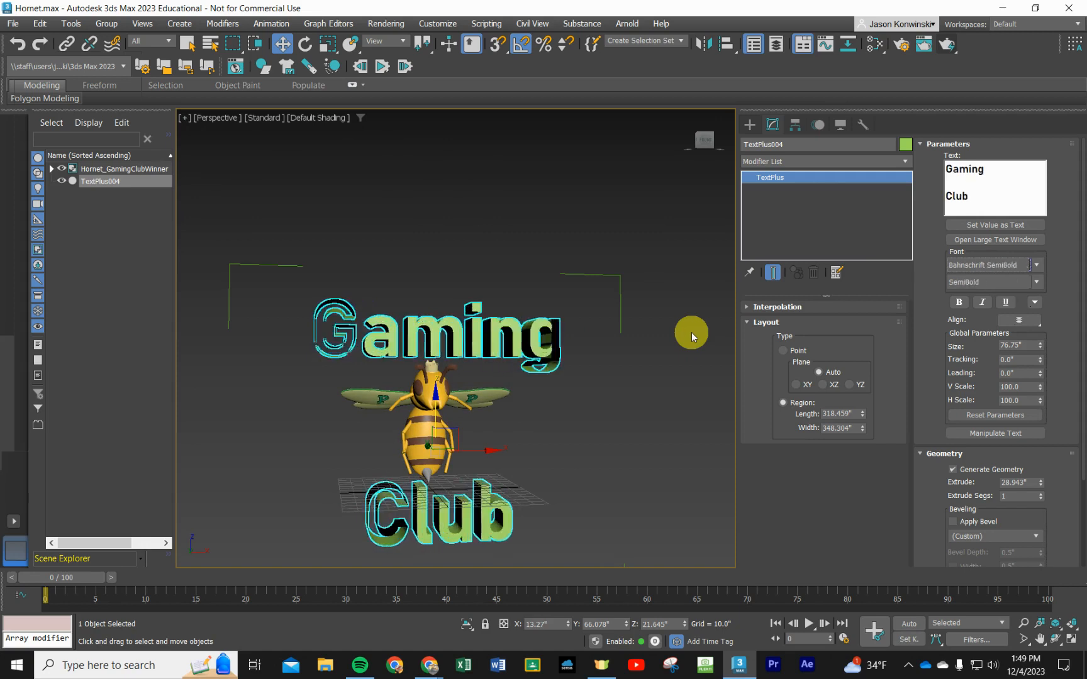
{"action": "key", "text": "Down"}
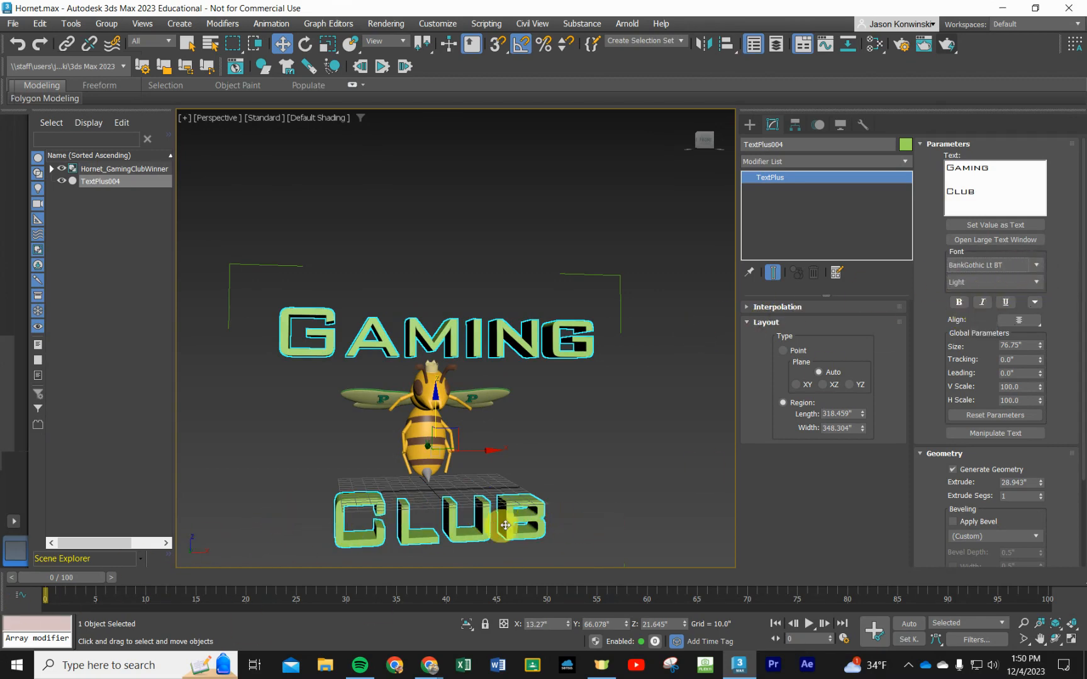
{"action": "middle_click_drag", "start_coordinate": [618, 477], "coordinate": [601, 437]}
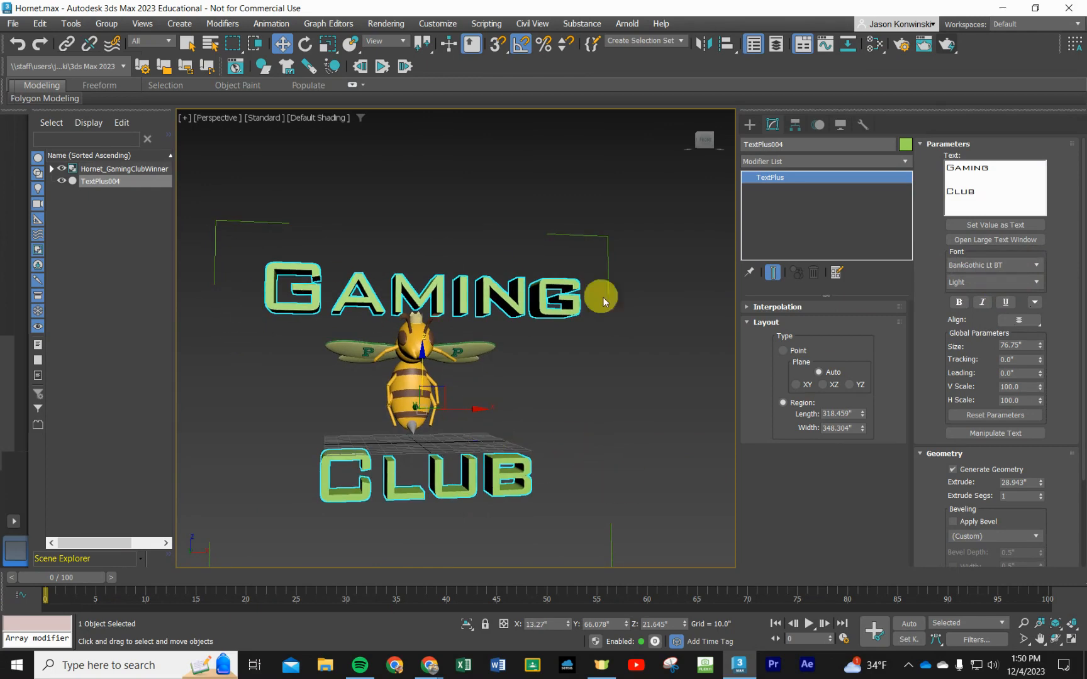
{"action": "scroll", "coordinate": [1030, 497], "scroll_direction": "down", "scroll_amount": 5}
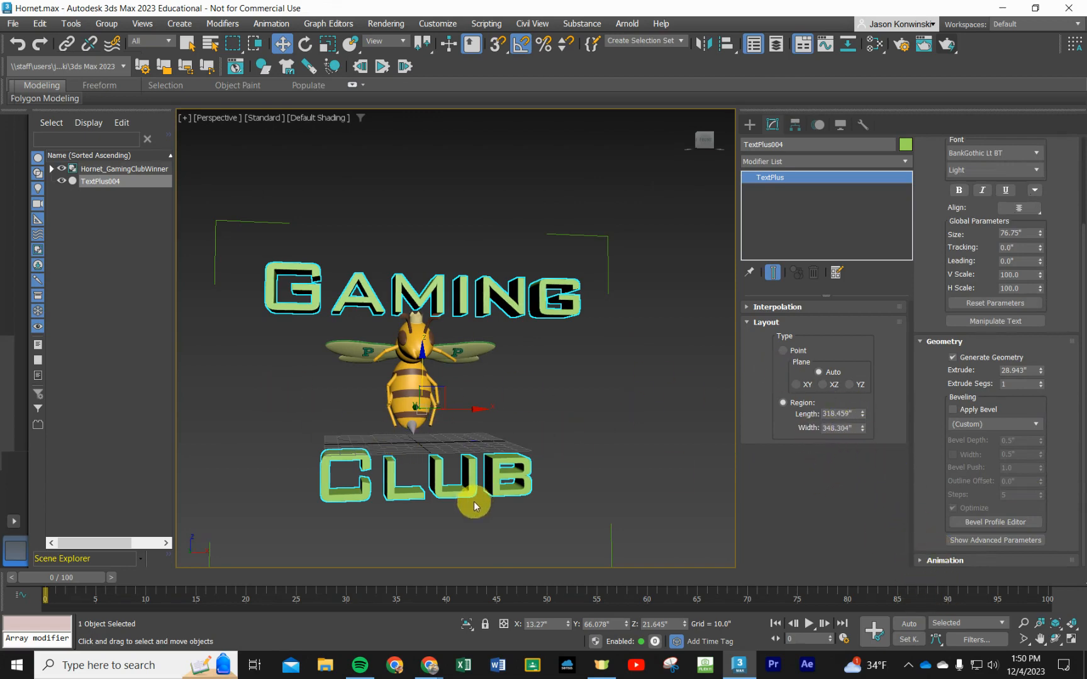
{"action": "left_click", "coordinate": [676, 437]}
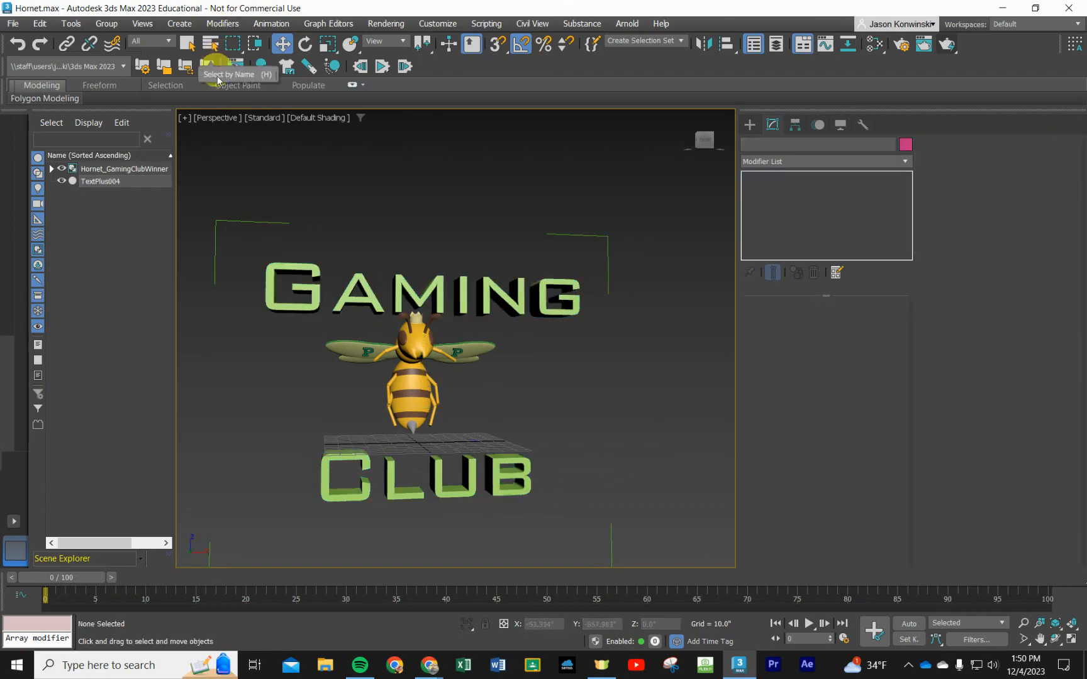
Try converting the Gaming Club text to an Editable Poly.
{"action": "left_click", "coordinate": [313, 304]}
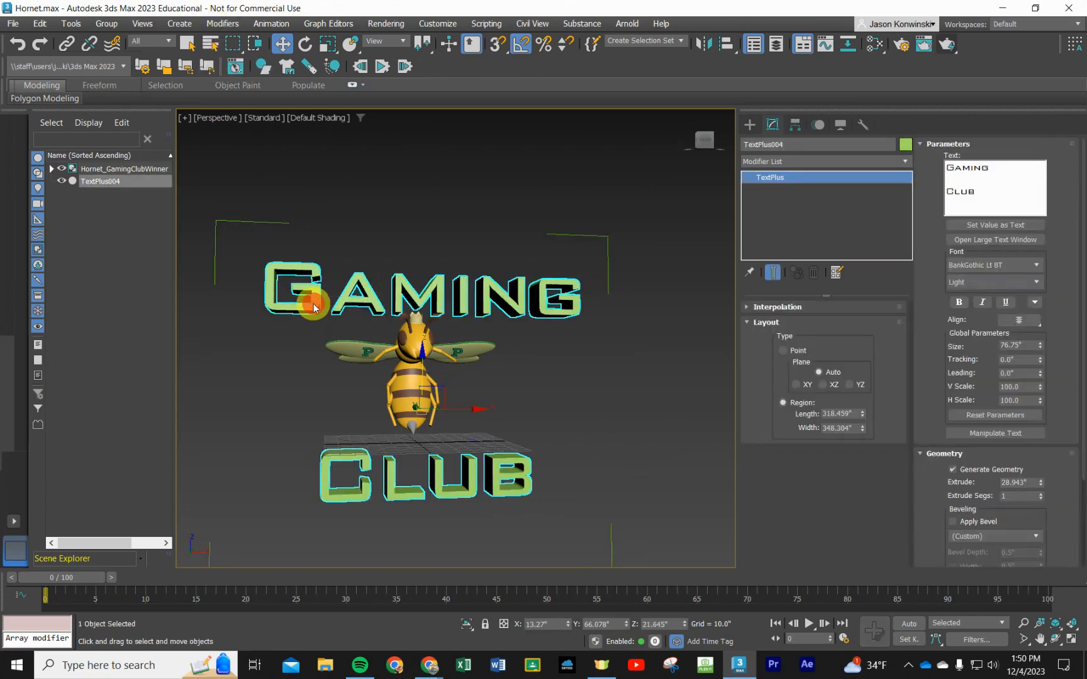
{"action": "right_click", "coordinate": [311, 302]}
{"action": "left_click", "coordinate": [397, 496]}
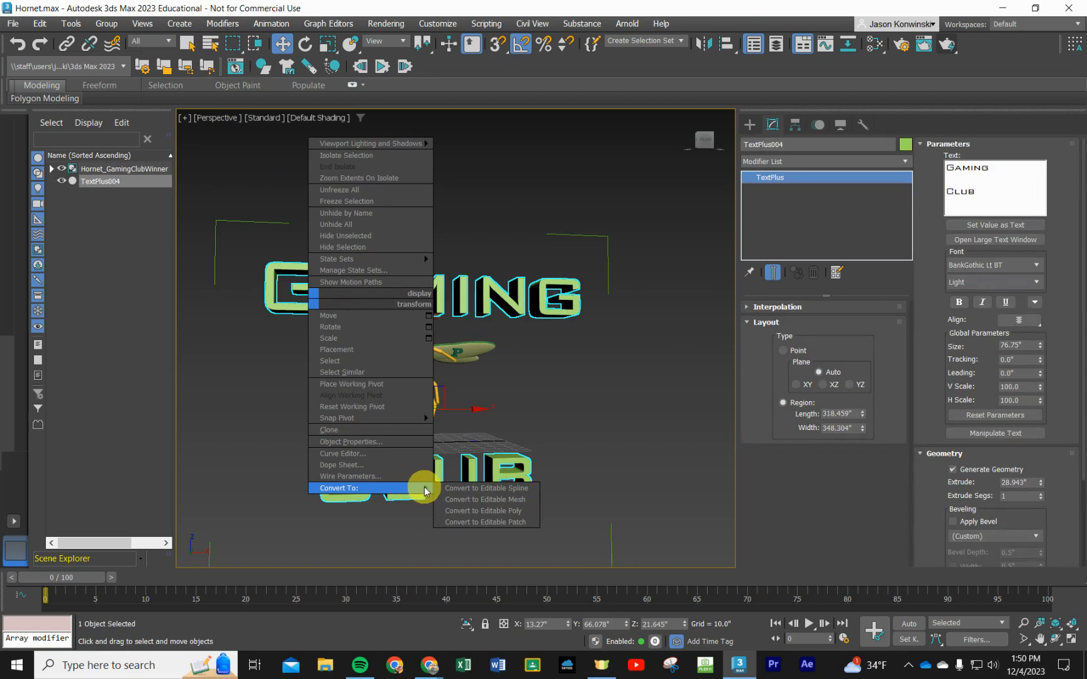
{"action": "left_click", "coordinate": [494, 520]}
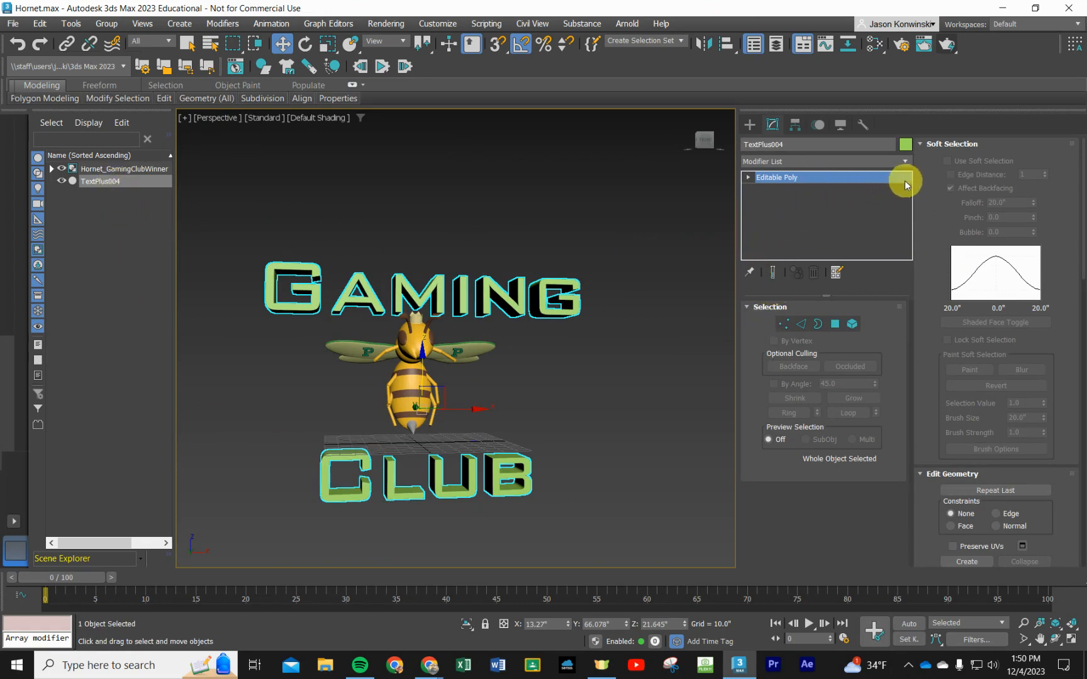
Look through the available modifiers for the text and undo its Editable Poly conversion.
{"action": "left_click", "coordinate": [871, 162]}
{"action": "left_click_drag", "start_coordinate": [903, 234], "coordinate": [906, 308]}
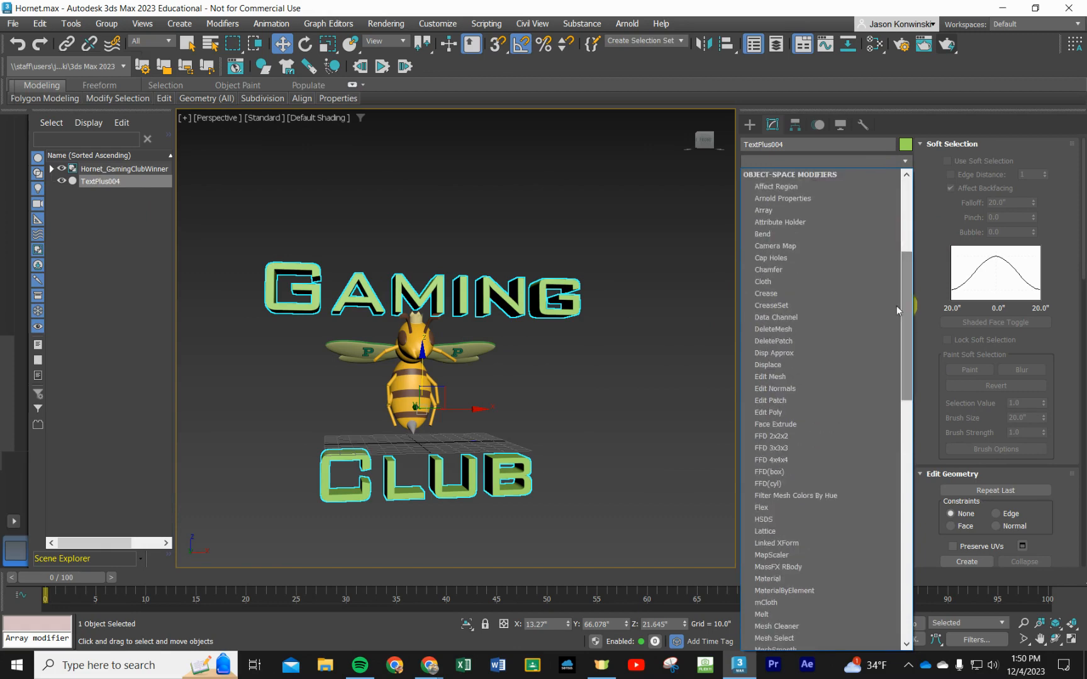
{"action": "left_click", "coordinate": [633, 256]}
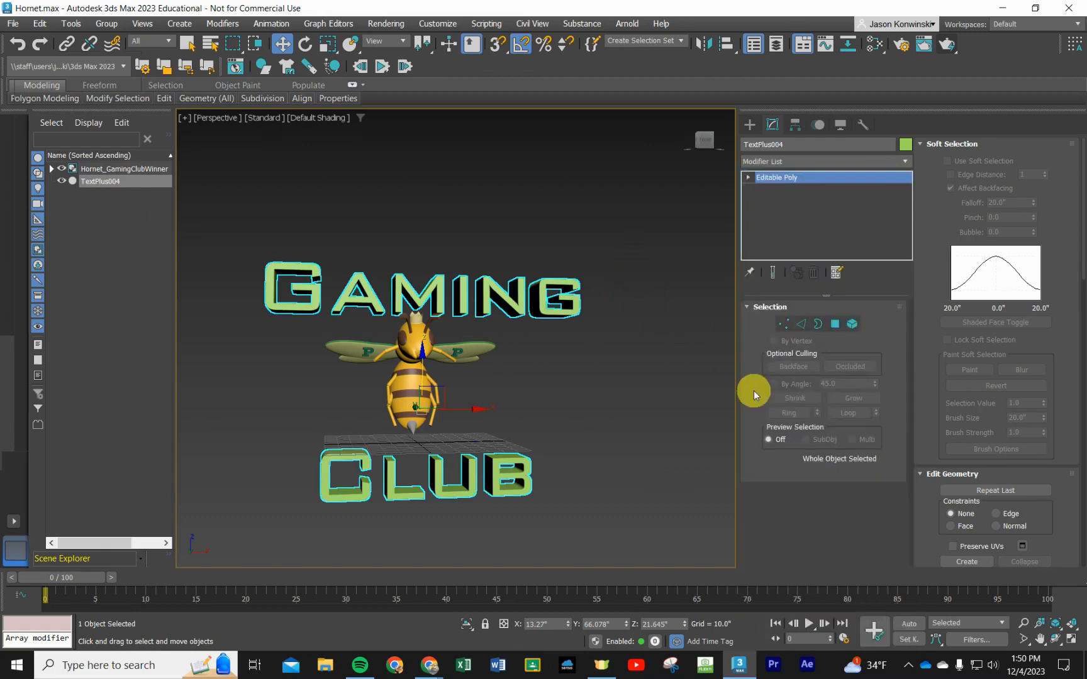
{"action": "key", "text": "ctrl+z"}
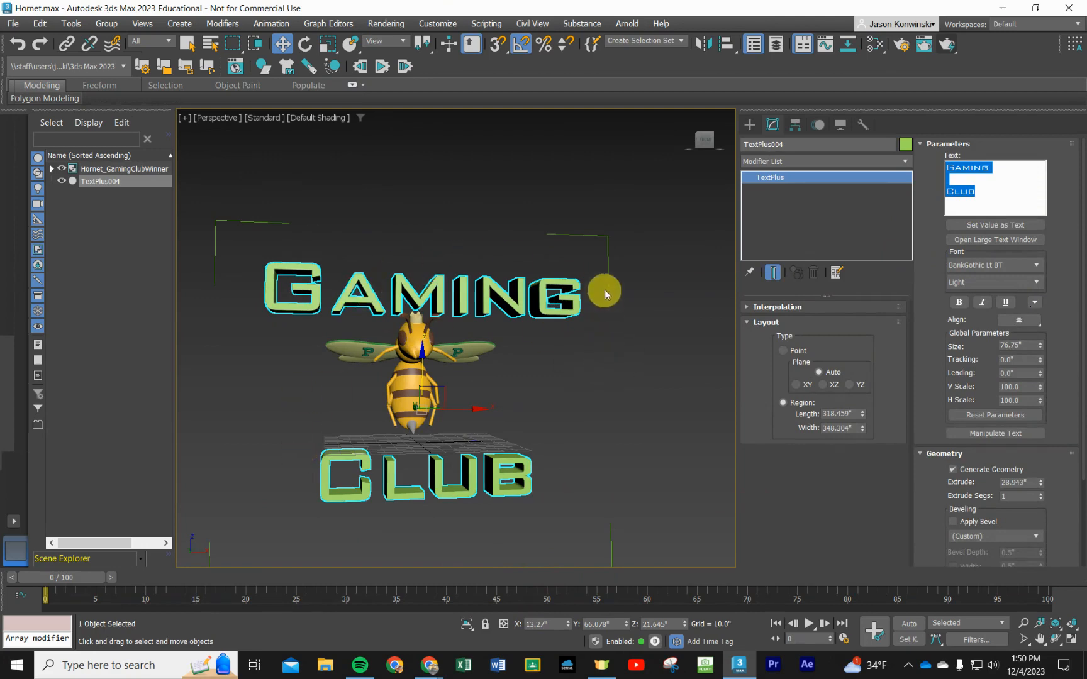
{"action": "left_click", "coordinate": [646, 263]}
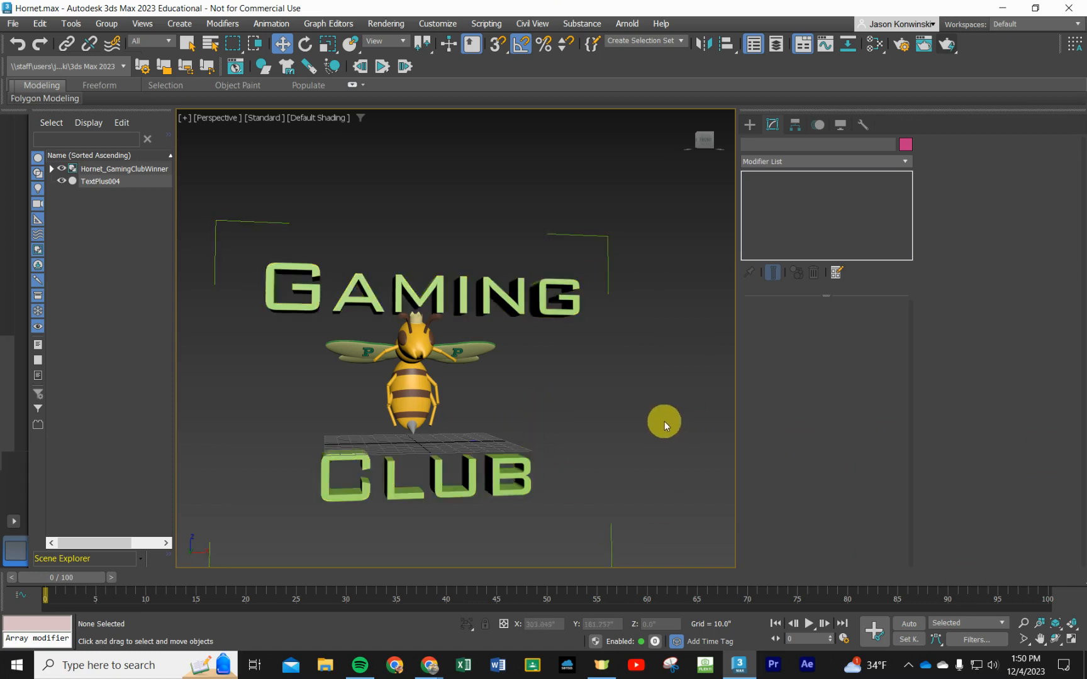
Save the scene under the new name Hornet Logo with Text in the Downloads folder as a 3ds Max file.
{"action": "middle_click_drag", "start_coordinate": [644, 430], "coordinate": [603, 437], "text": "alt"}
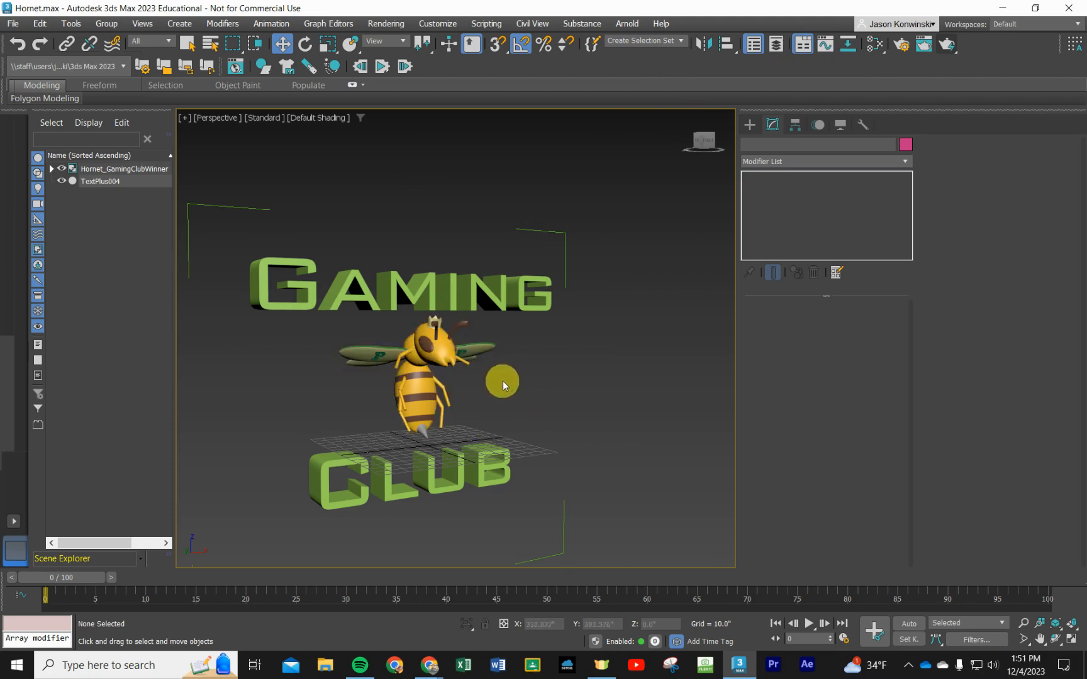
{"action": "middle_click_drag", "start_coordinate": [510, 379], "coordinate": [504, 369], "text": "alt"}
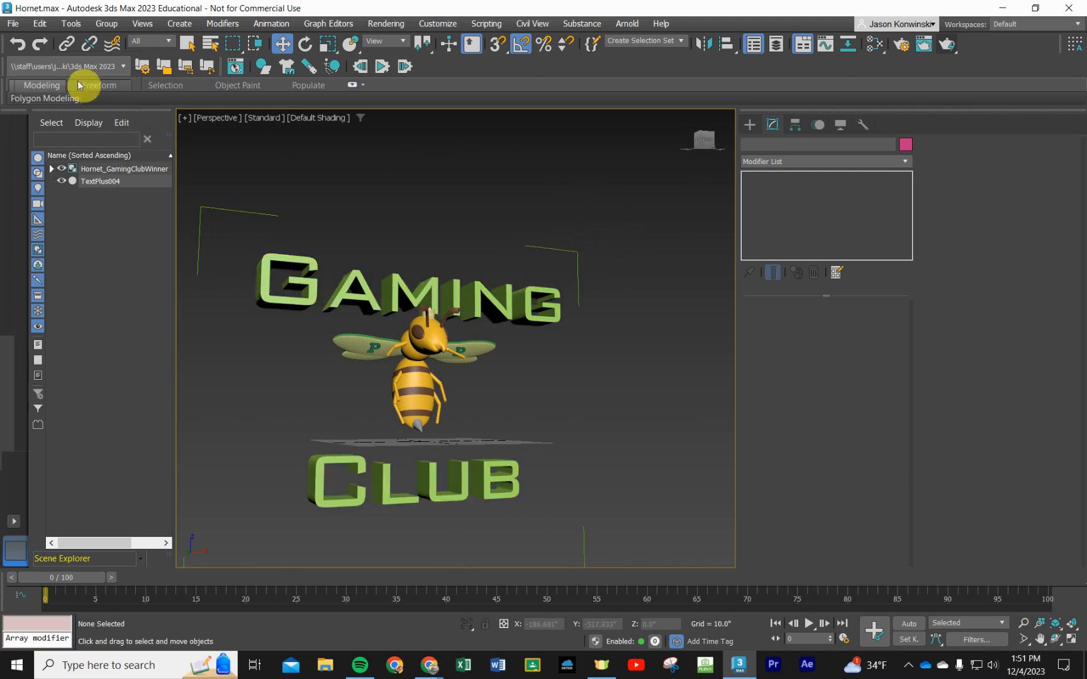
{"action": "left_click", "coordinate": [15, 24]}
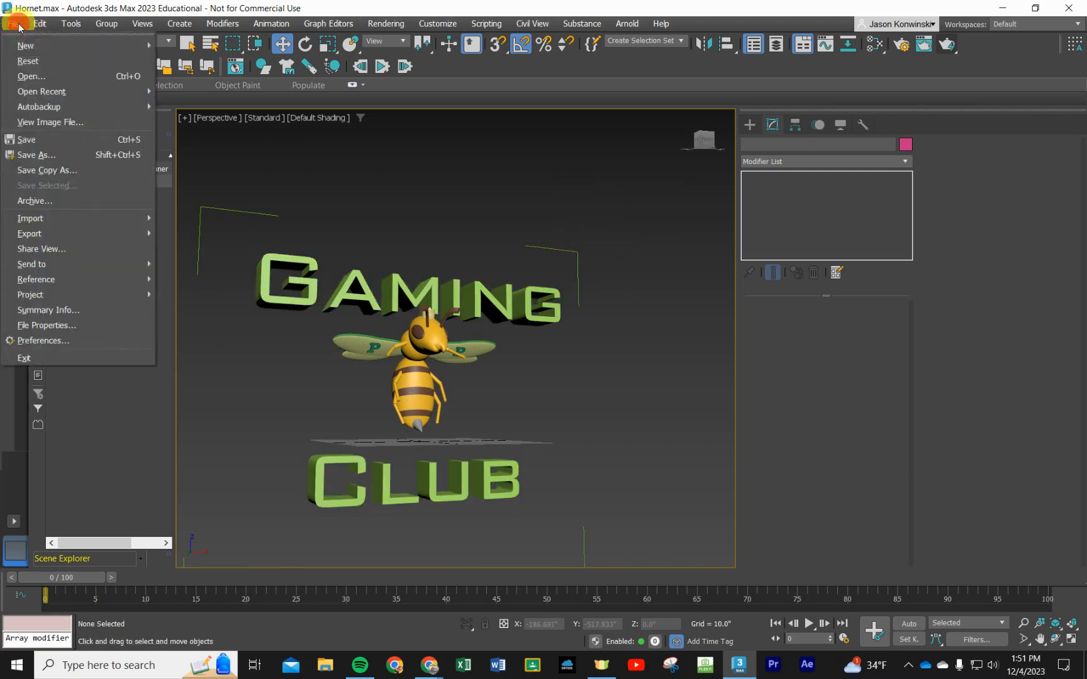
{"action": "left_click", "coordinate": [54, 158]}
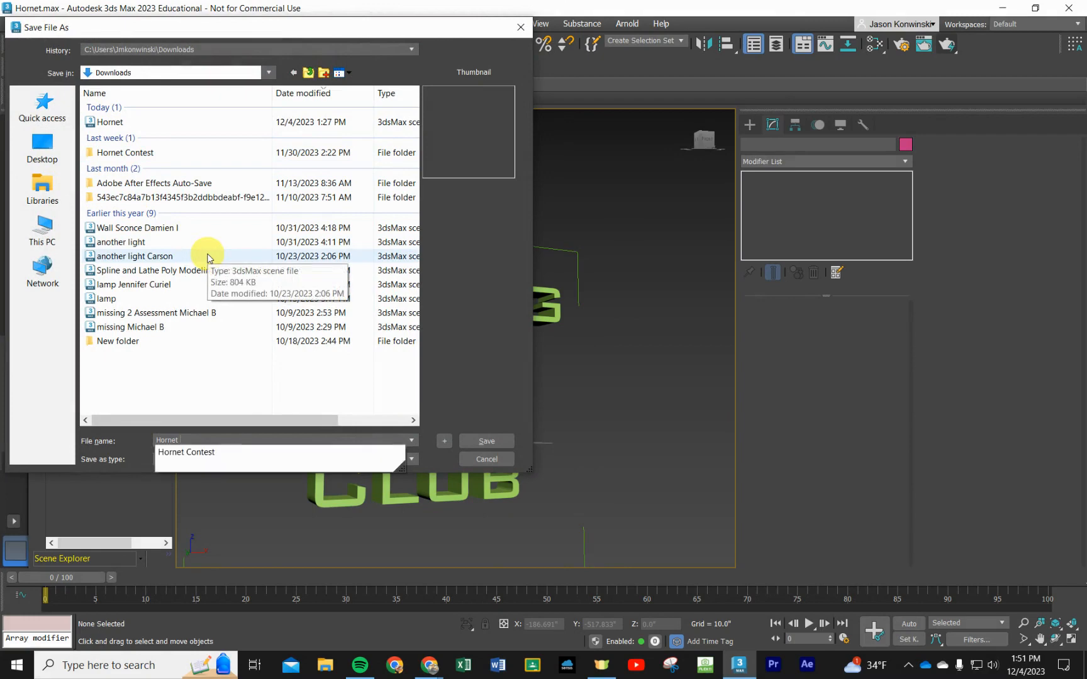
{"action": "type", "text": "Logo with Tex"}
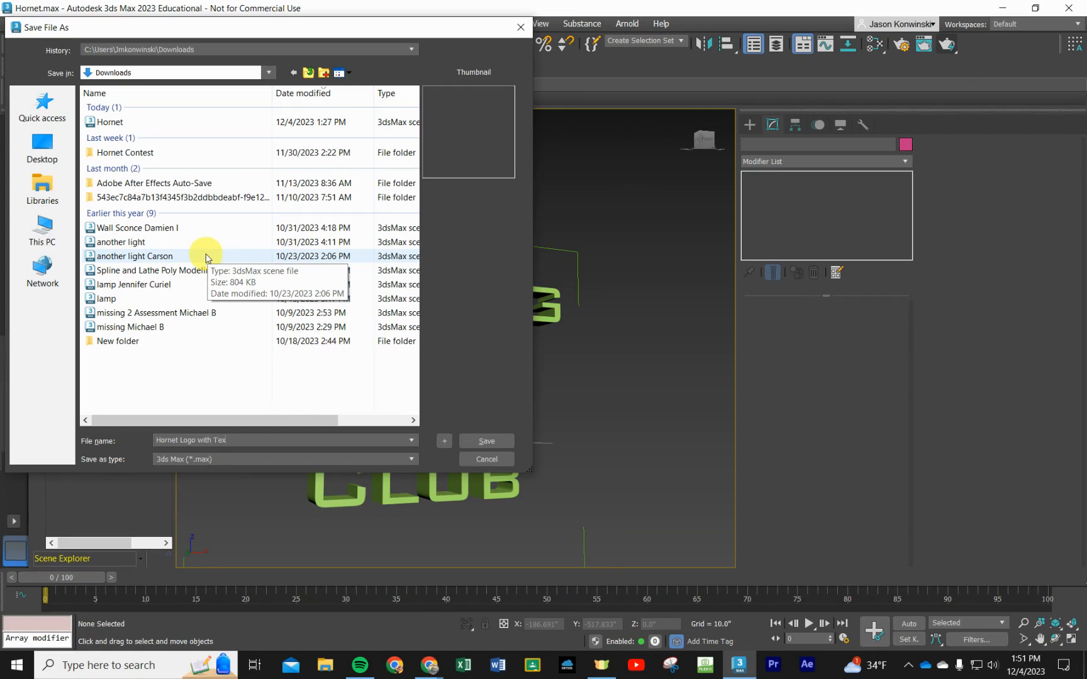
{"action": "type", "text": "t"}
{"action": "left_click", "coordinate": [485, 441]}
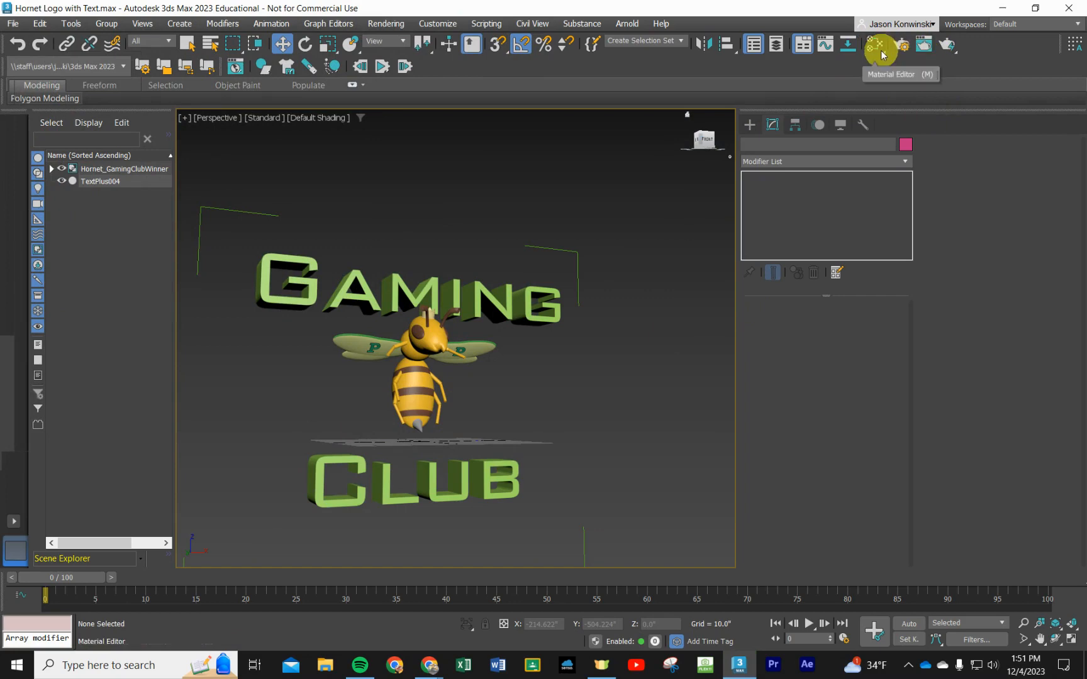
{"action": "left_click", "coordinate": [904, 47]}
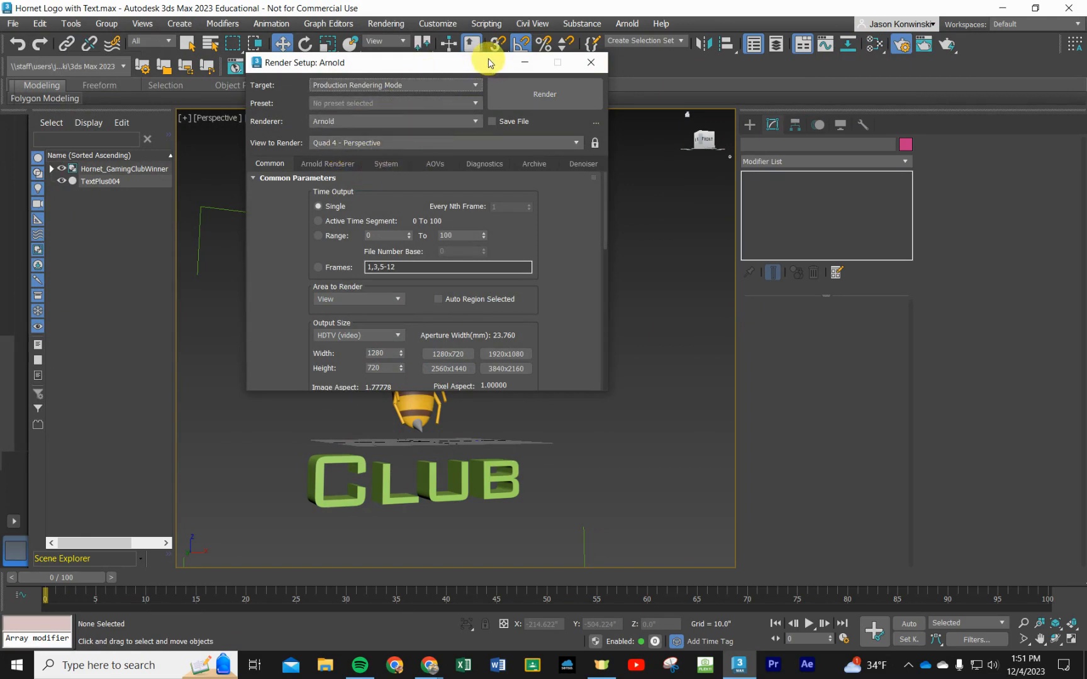
{"action": "left_click", "coordinate": [591, 63]}
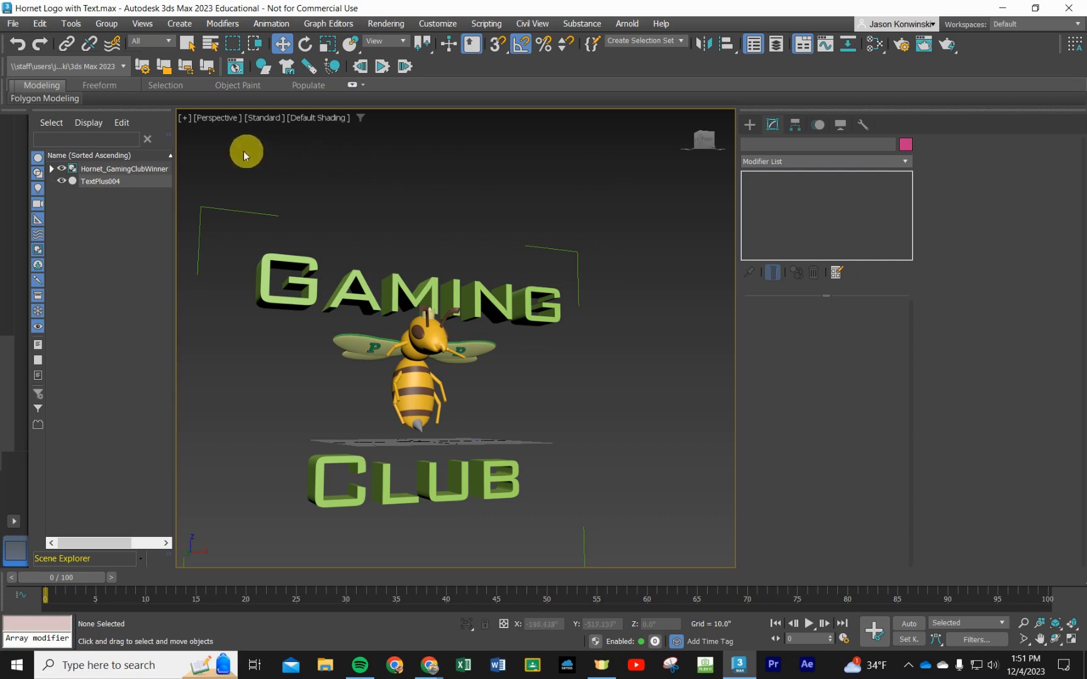
{"action": "left_click", "coordinate": [747, 127]}
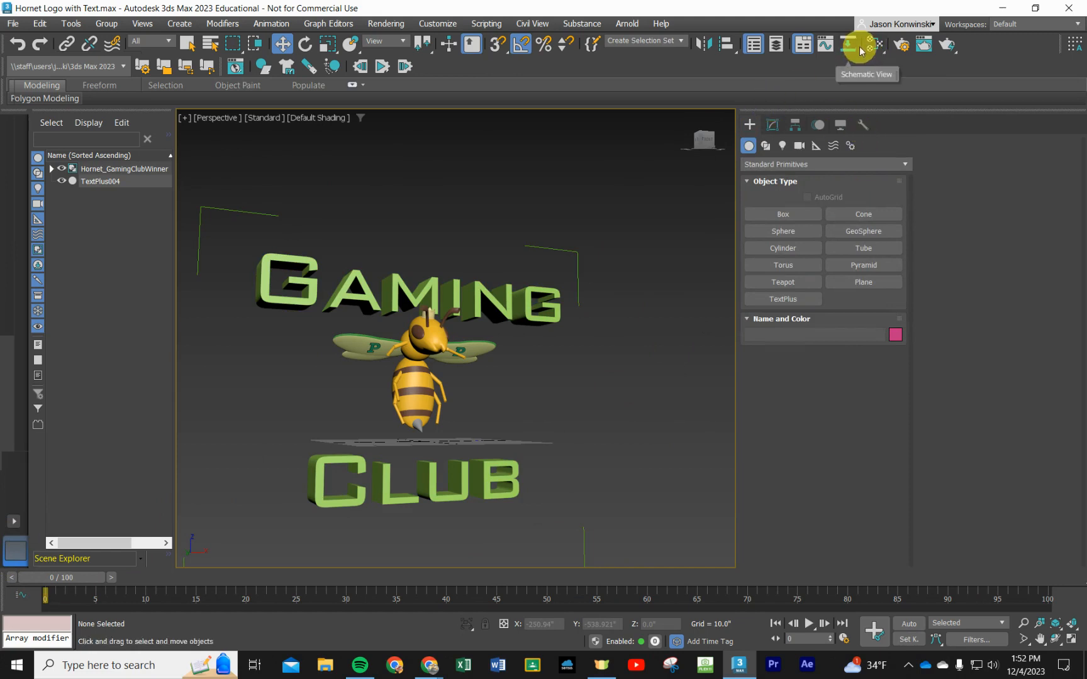
Open the render setup and choose Quad 4 - Perspective as the view to render.
{"action": "left_click", "coordinate": [901, 44]}
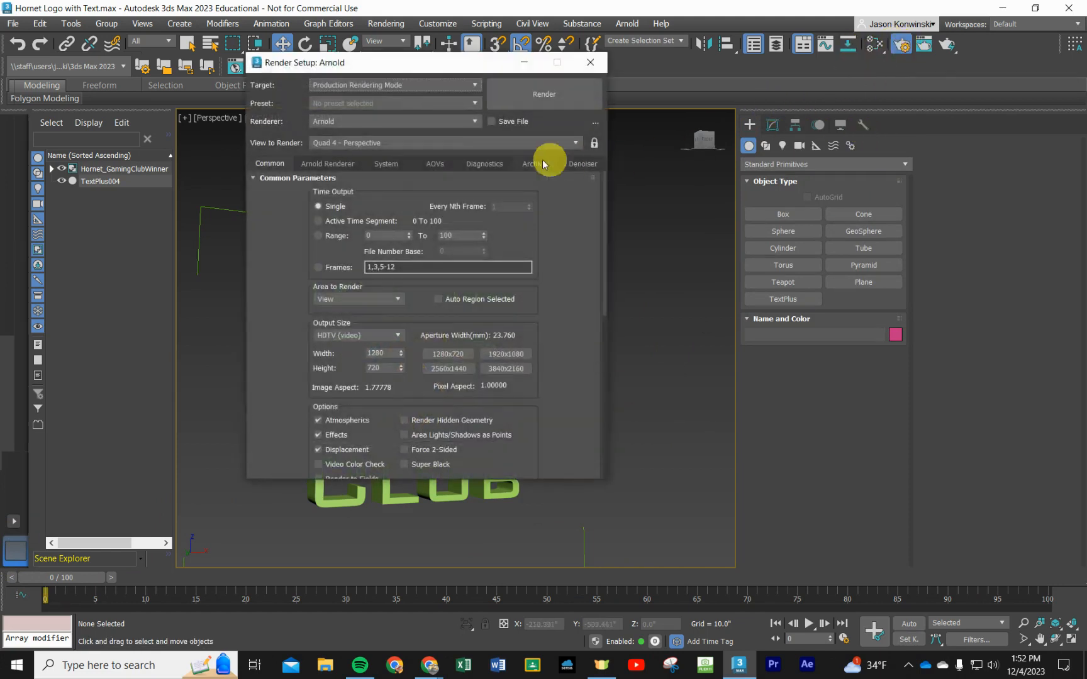
{"action": "left_click", "coordinate": [376, 141]}
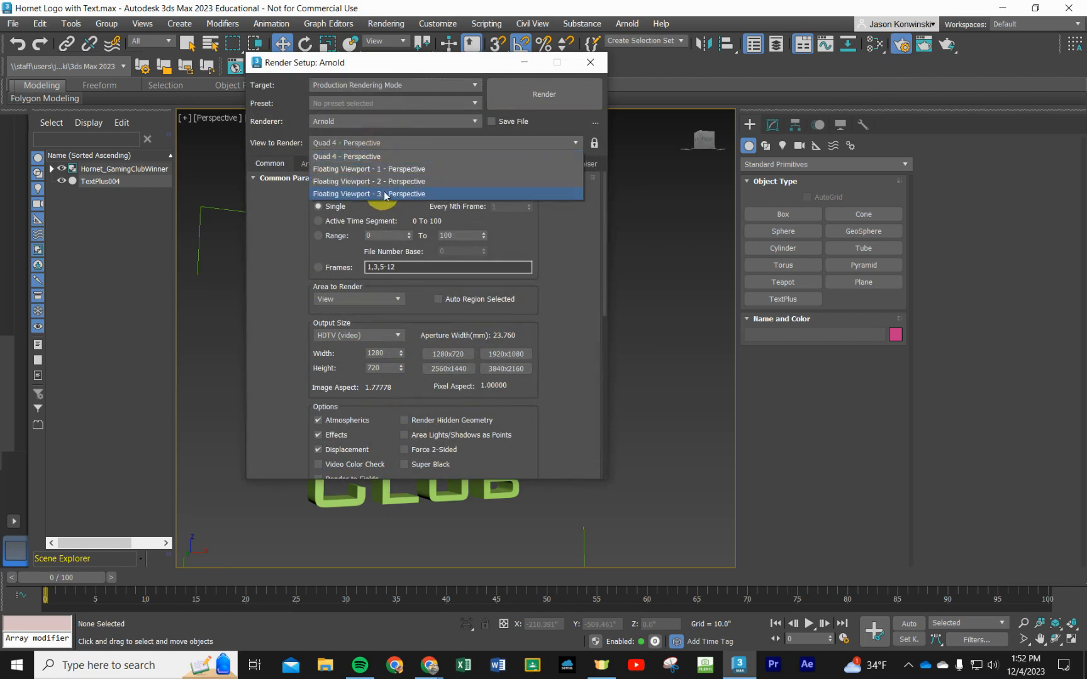
{"action": "left_click", "coordinate": [398, 157]}
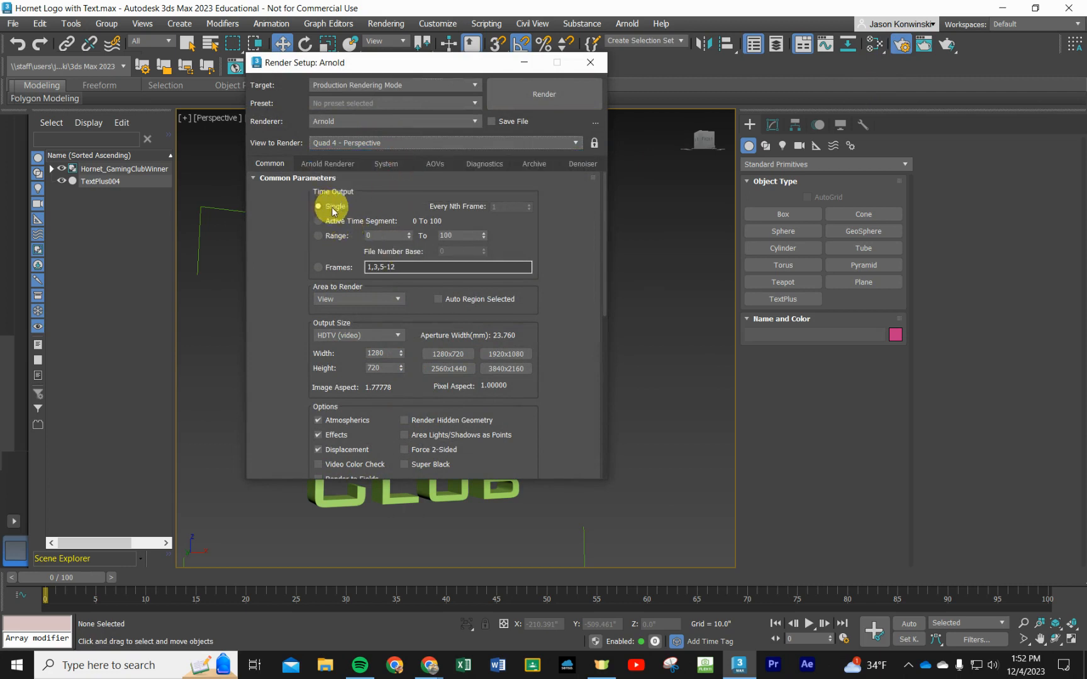
Look through the area-to-render choices and the output size presets in the render setup.
{"action": "left_click", "coordinate": [336, 300]}
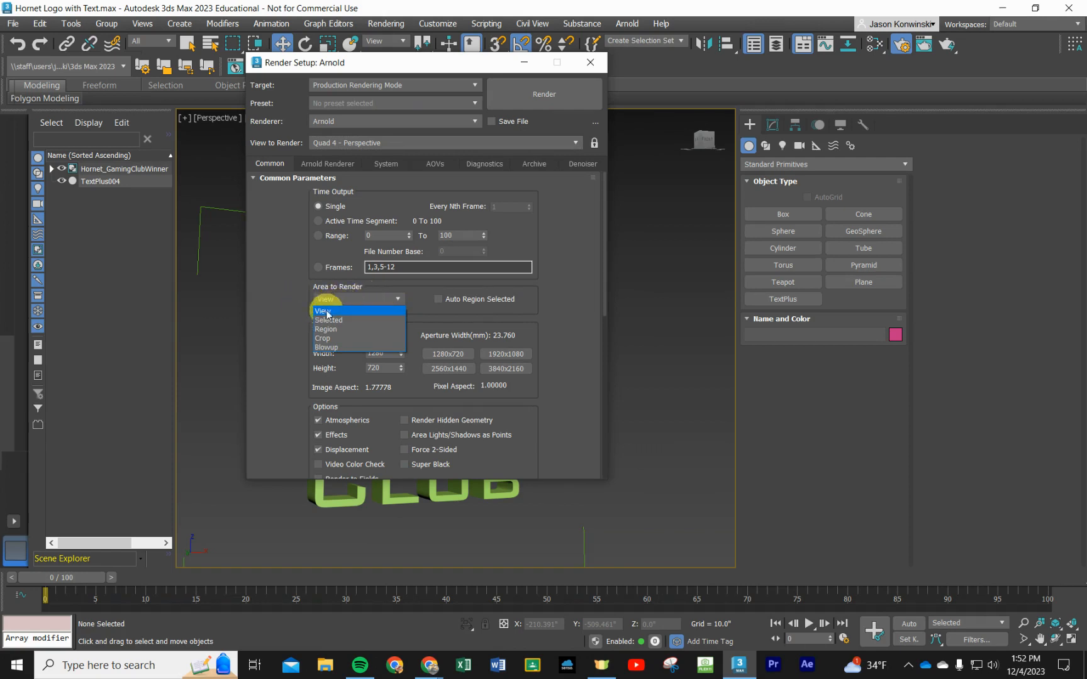
{"action": "left_click", "coordinate": [675, 237]}
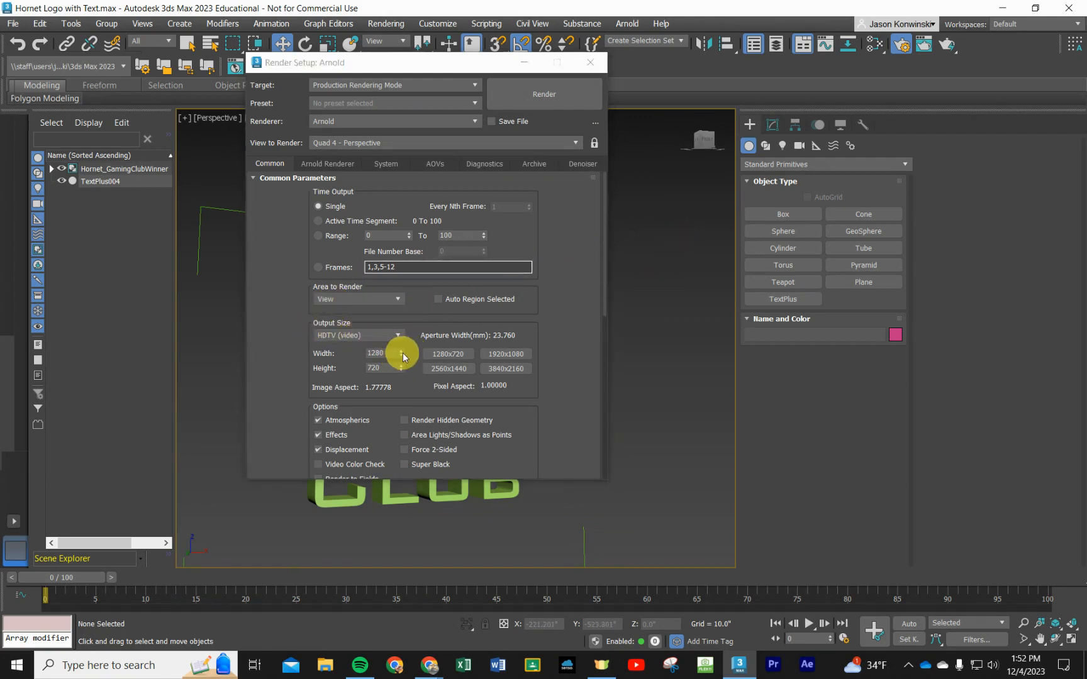
{"action": "left_click", "coordinate": [391, 336]}
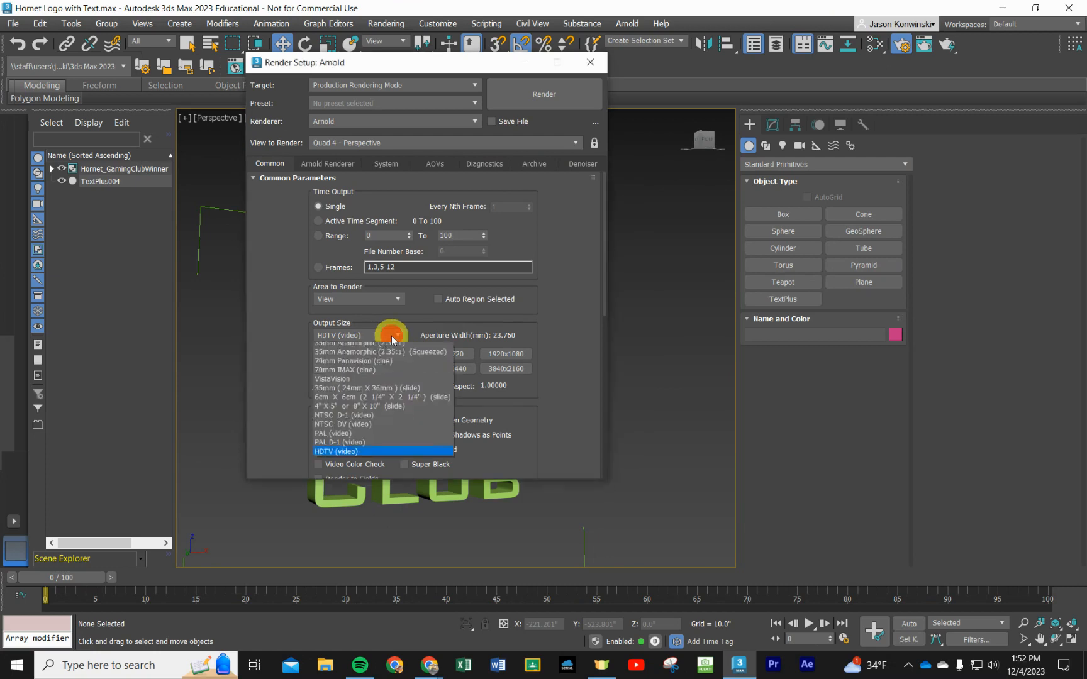
{"action": "left_click", "coordinate": [391, 336]}
{"action": "left_click", "coordinate": [660, 318]}
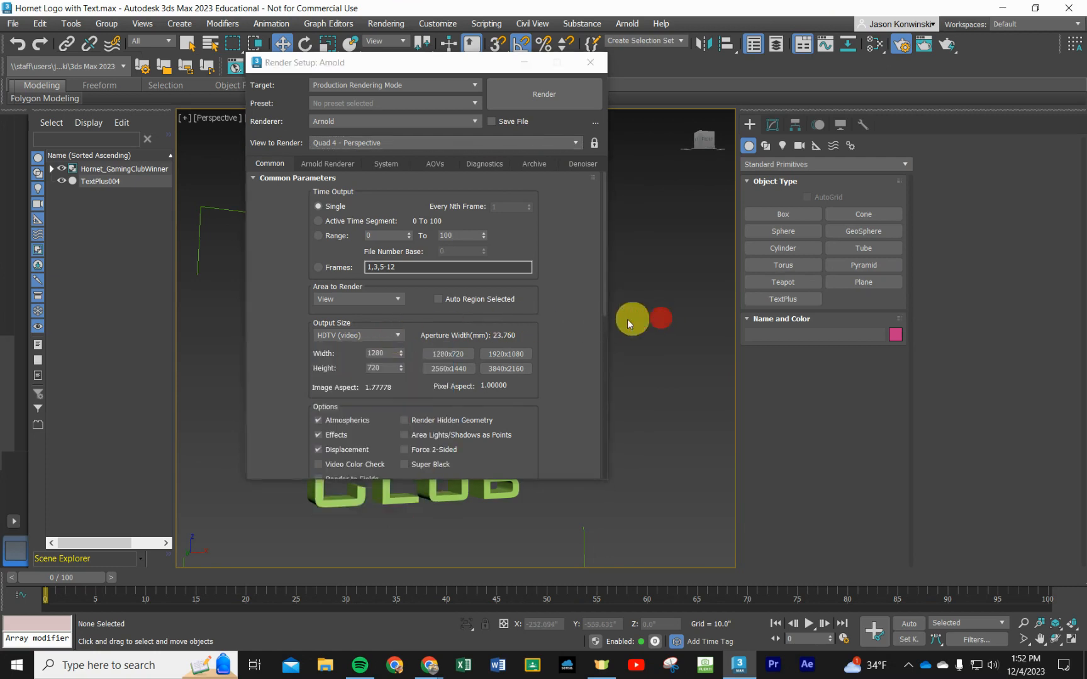
Start defining the render output file and set its format to PNG Image File (*.png).
{"action": "scroll", "coordinate": [459, 360], "scroll_direction": "down", "scroll_amount": 2}
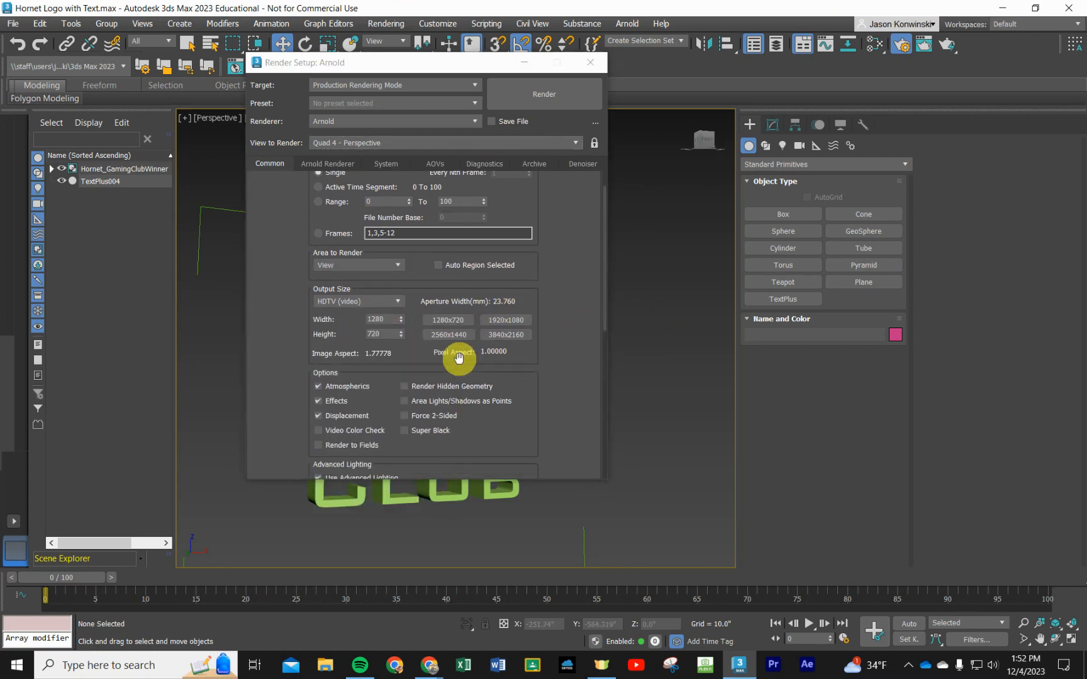
{"action": "scroll", "coordinate": [459, 358], "scroll_direction": "down", "scroll_amount": 18}
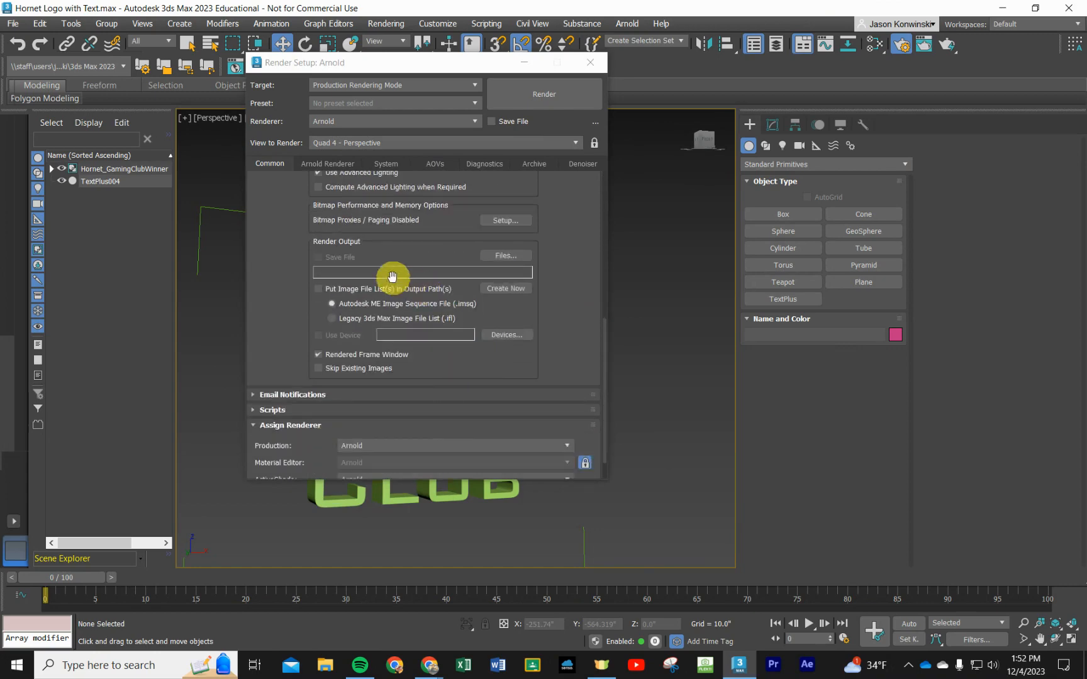
{"action": "left_click", "coordinate": [516, 257]}
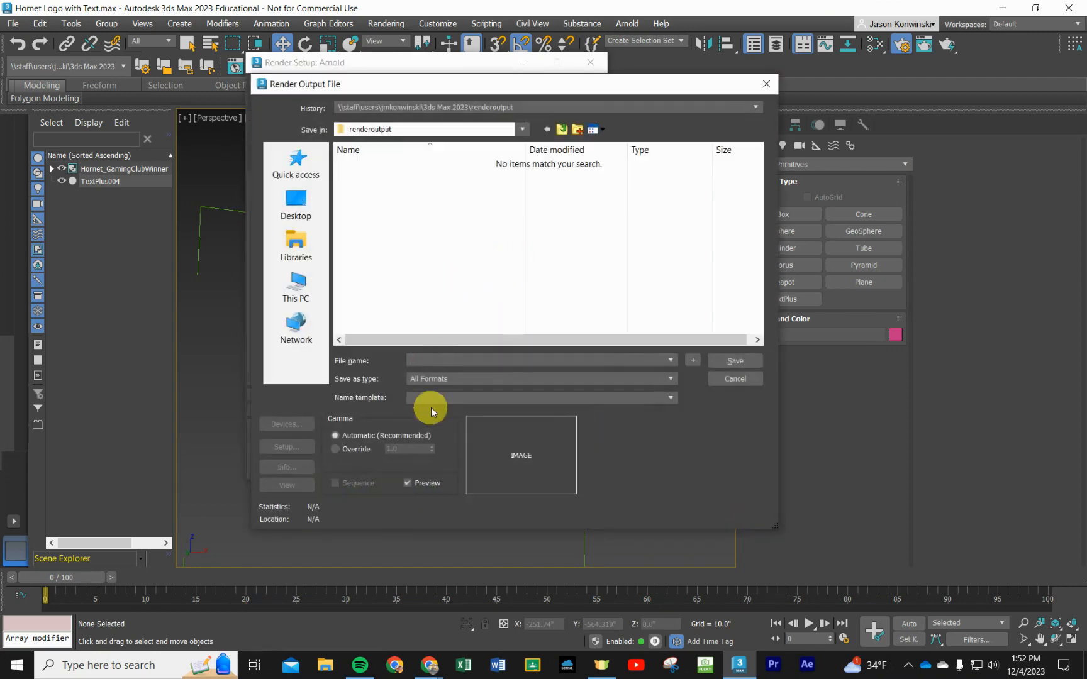
{"action": "left_click", "coordinate": [438, 379]}
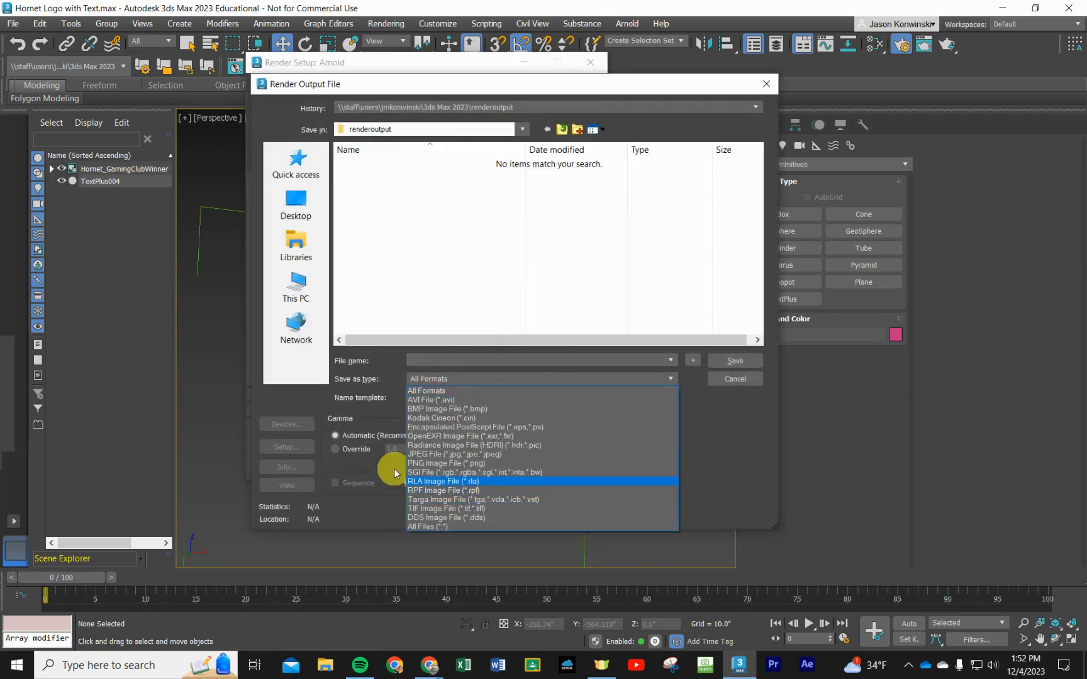
{"action": "left_click", "coordinate": [448, 464]}
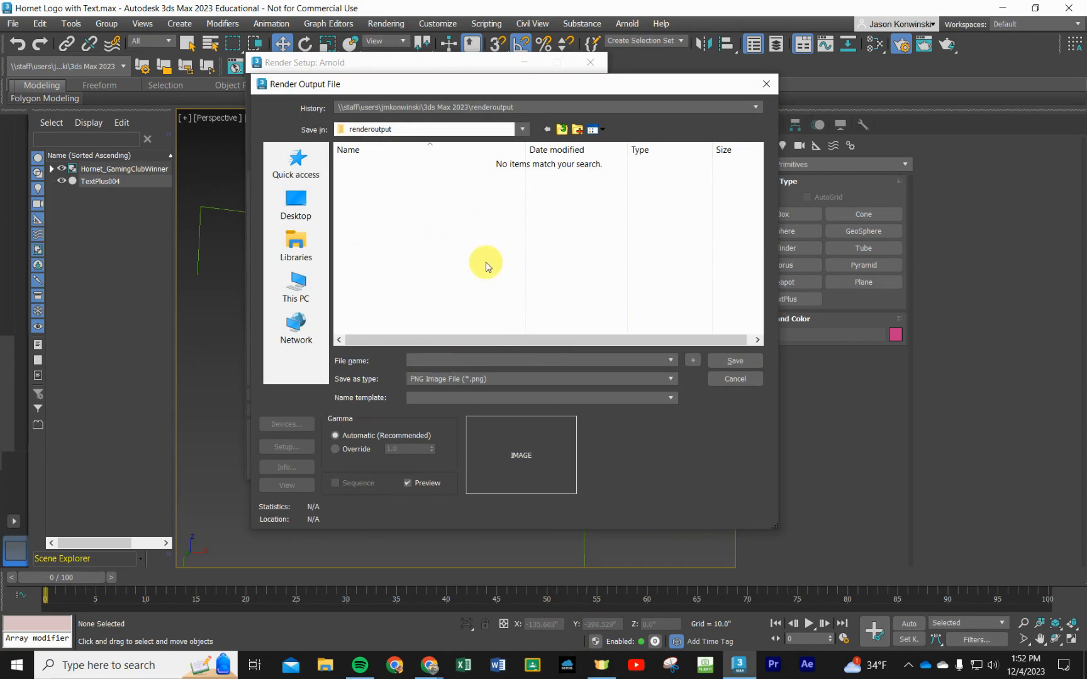
Change the render output's save location to the user's profile folder.
{"action": "left_click", "coordinate": [517, 130]}
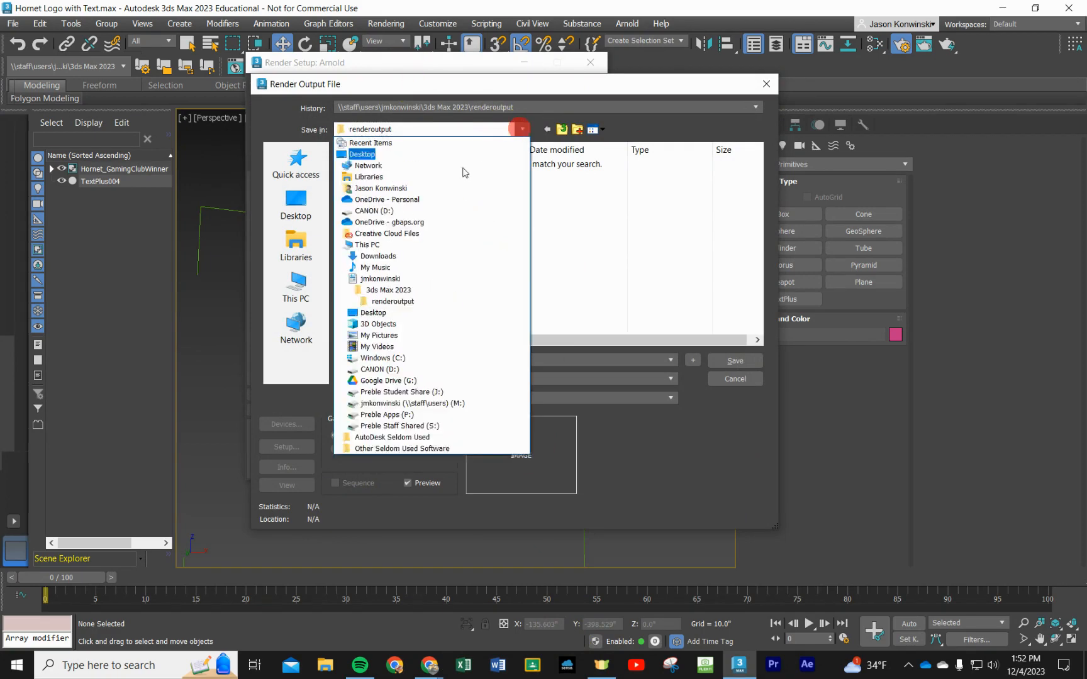
{"action": "left_click", "coordinate": [451, 145]}
{"action": "left_click", "coordinate": [524, 131]}
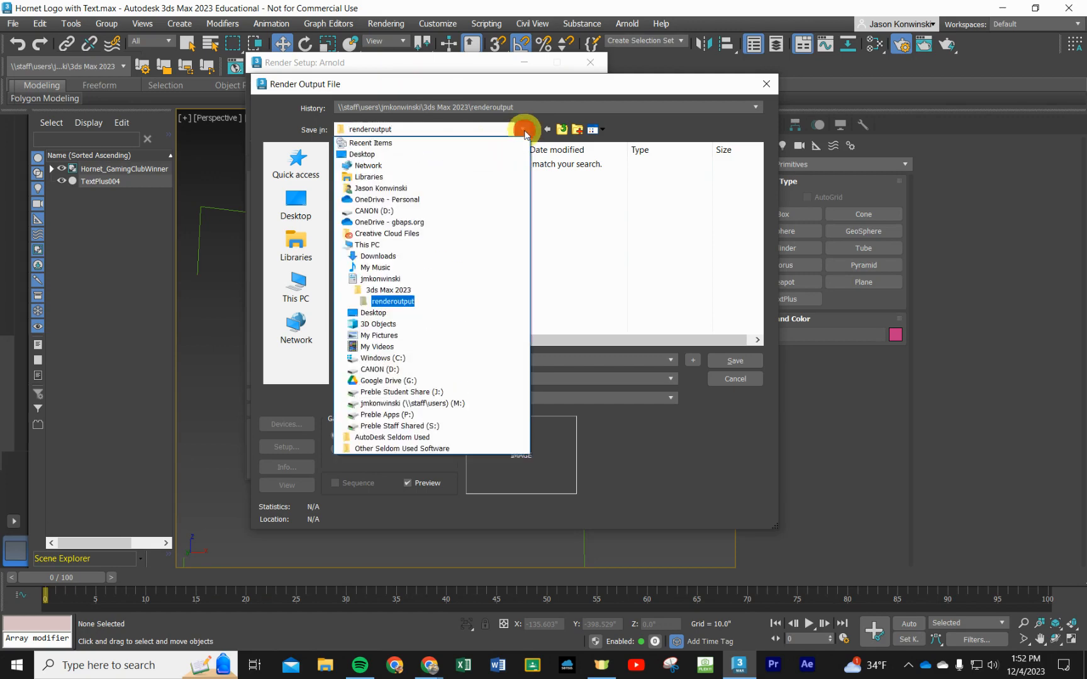
{"action": "left_click", "coordinate": [397, 189]}
{"action": "left_click", "coordinate": [495, 130]}
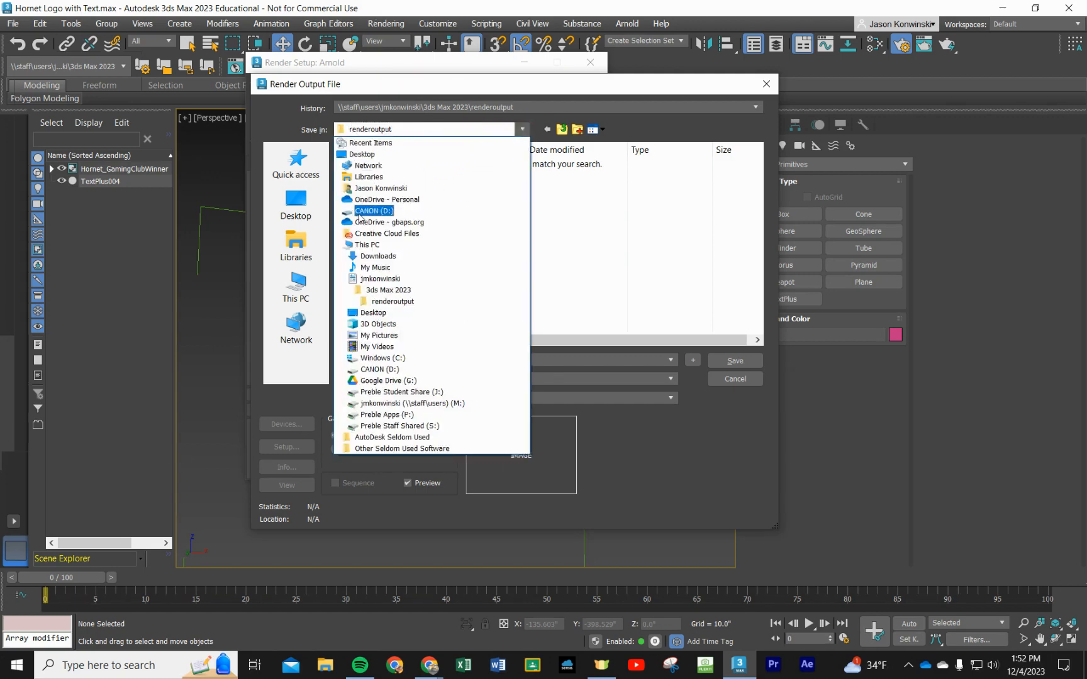
{"action": "left_click", "coordinate": [364, 188]}
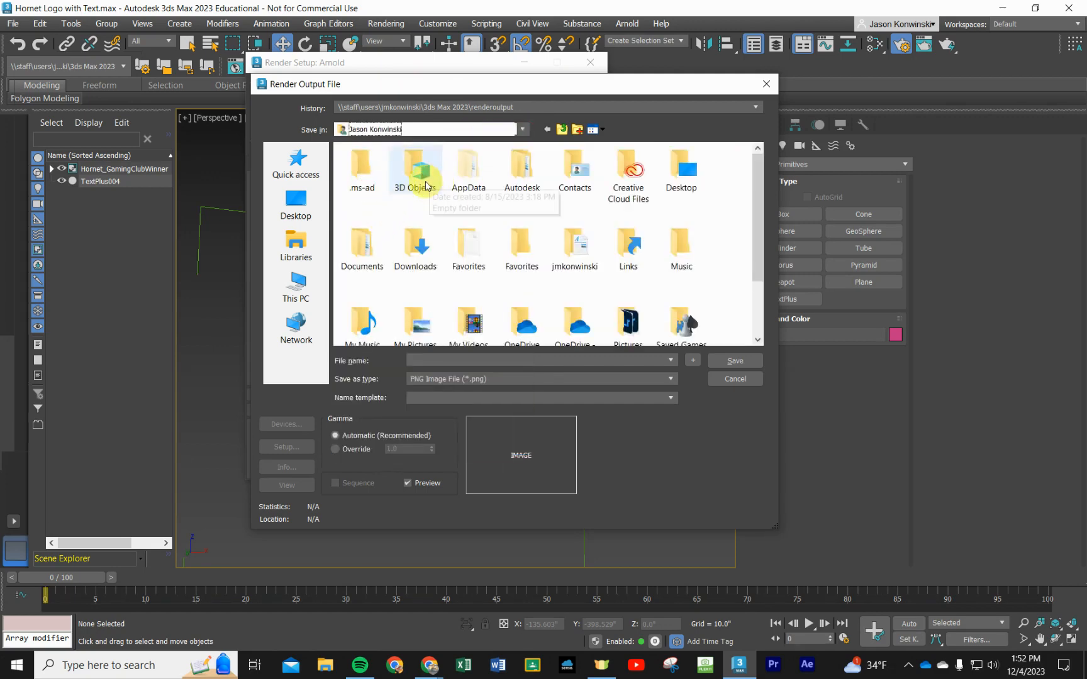
Go through the user's named documents folder to 3ds Max Projects for Class as the render output location.
{"action": "scroll", "coordinate": [415, 179], "scroll_direction": "down", "scroll_amount": 2}
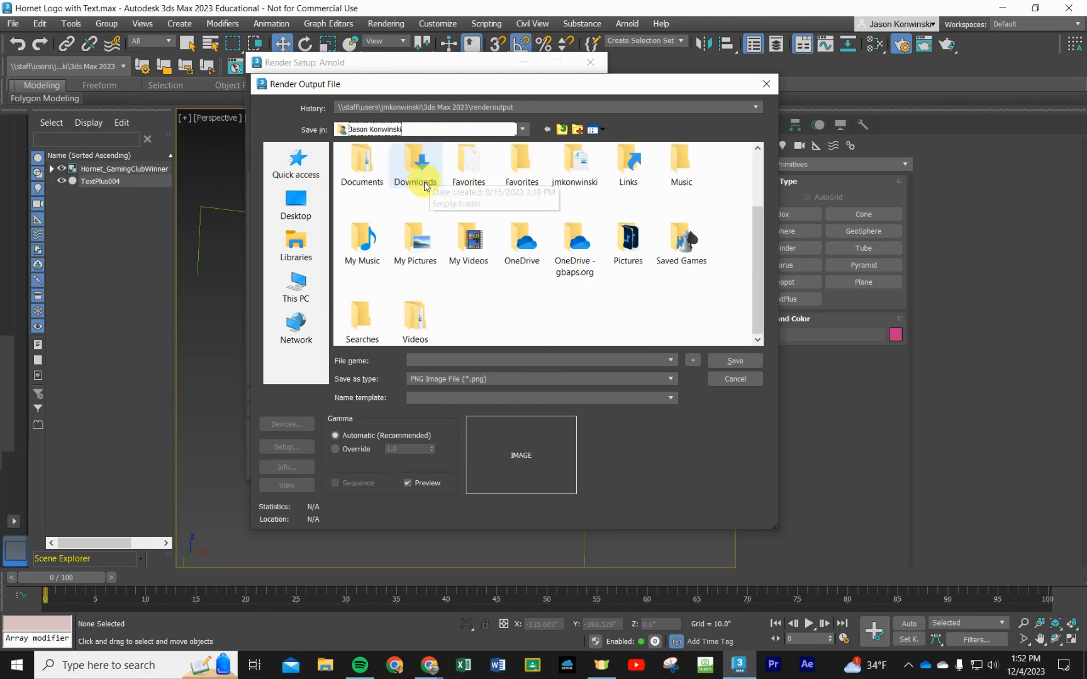
{"action": "scroll", "coordinate": [554, 296], "scroll_direction": "up", "scroll_amount": 2}
{"action": "scroll", "coordinate": [440, 321], "scroll_direction": "down", "scroll_amount": 2}
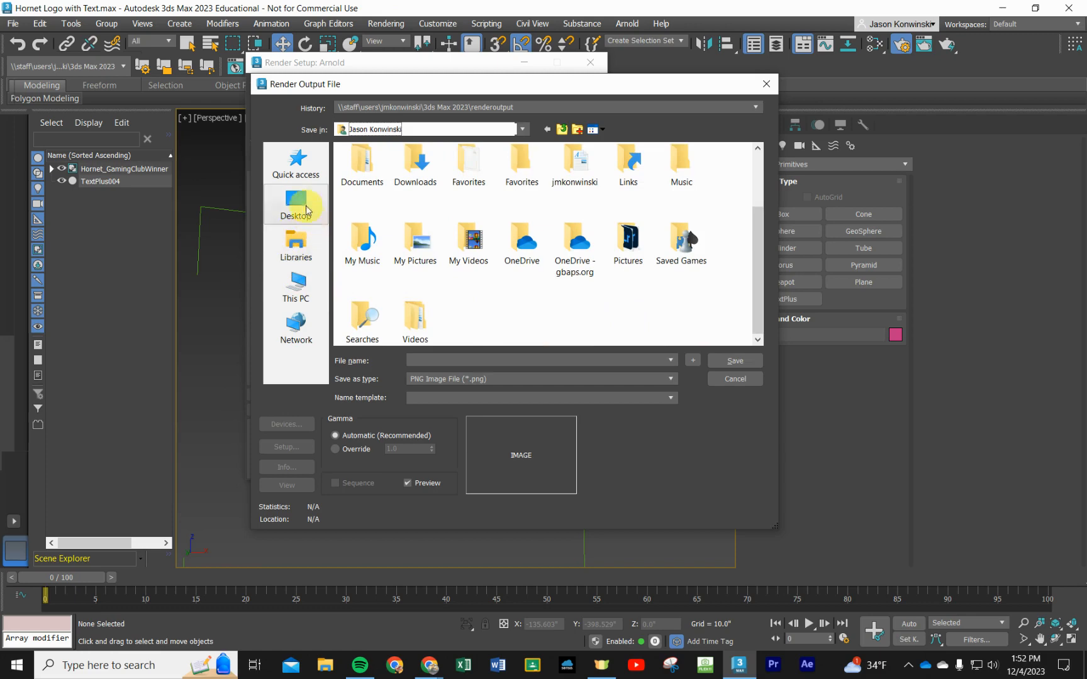
{"action": "scroll", "coordinate": [503, 265], "scroll_direction": "up", "scroll_amount": 2}
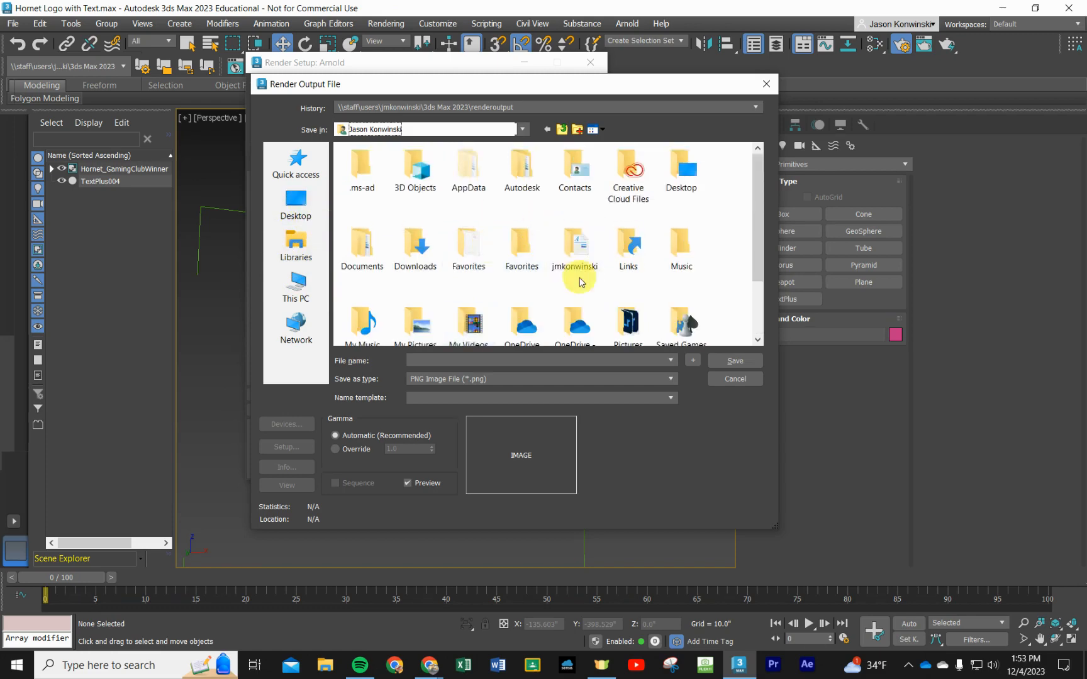
{"action": "double_click", "coordinate": [574, 259]}
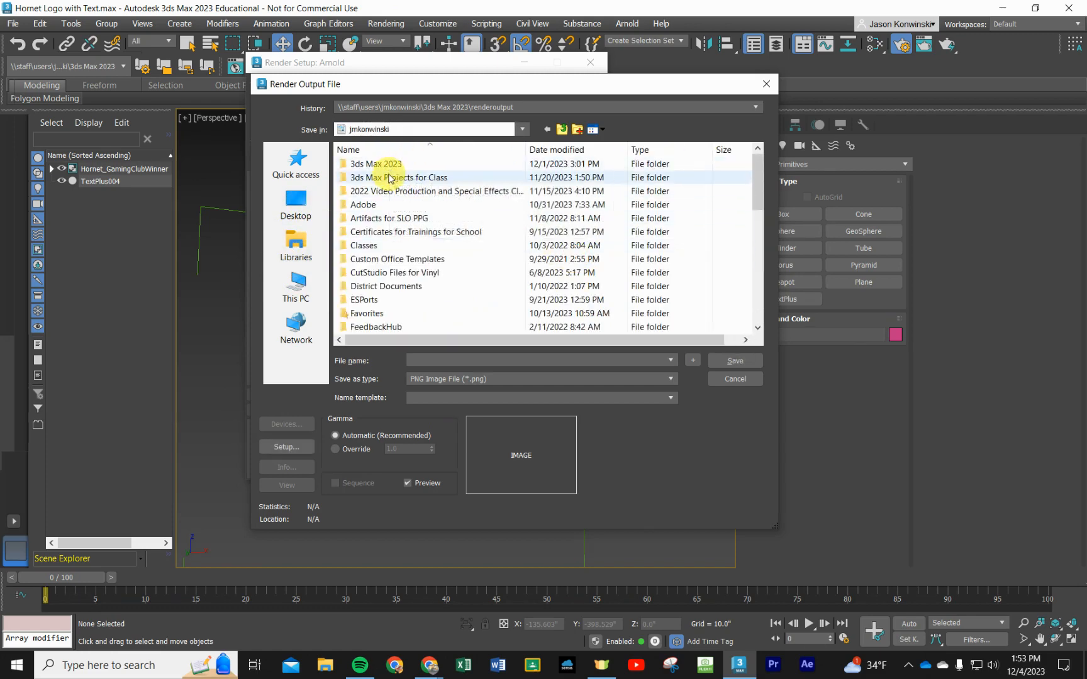
{"action": "left_click", "coordinate": [389, 178]}
{"action": "double_click", "coordinate": [389, 177]}
{"action": "left_click", "coordinate": [412, 291]}
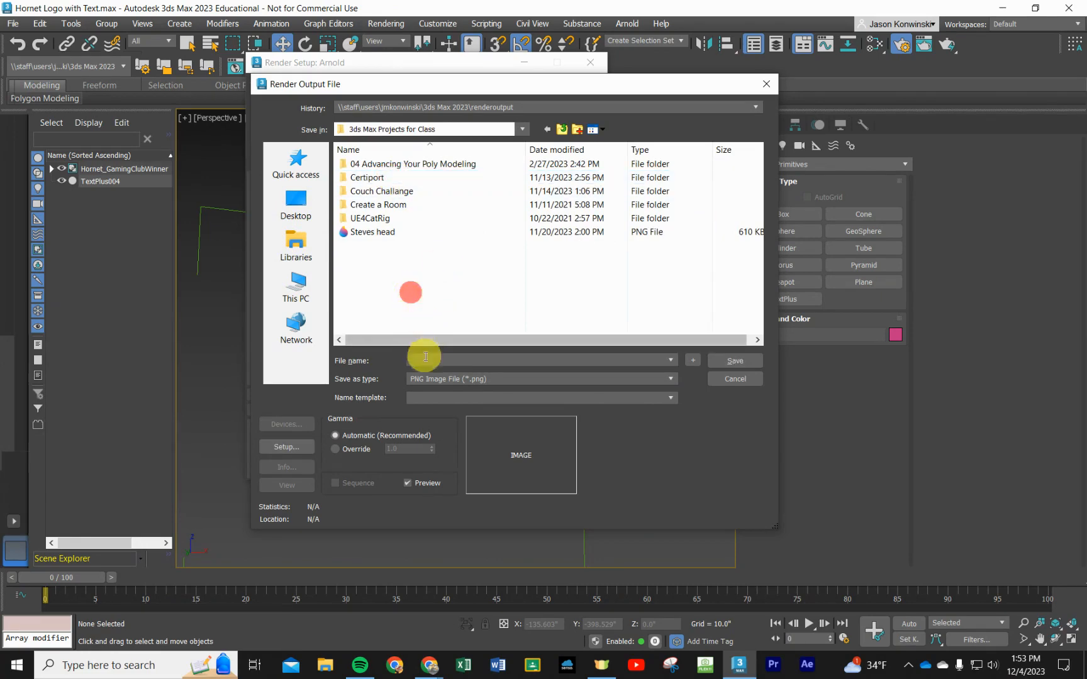
Save the output file as Hornet Logo with Text using RGB 48 bit with alpha channel, and render the perspective view.
{"action": "left_click", "coordinate": [459, 360]}
{"action": "type", "text": "Hornet"}
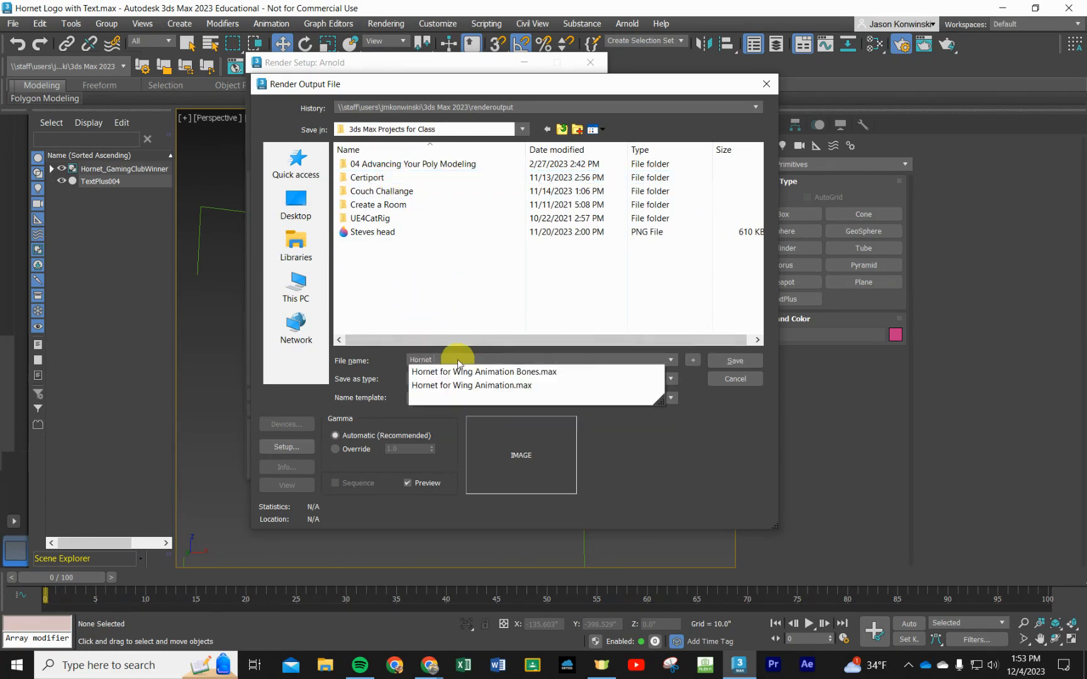
{"action": "type", "text": " Logo with Text"}
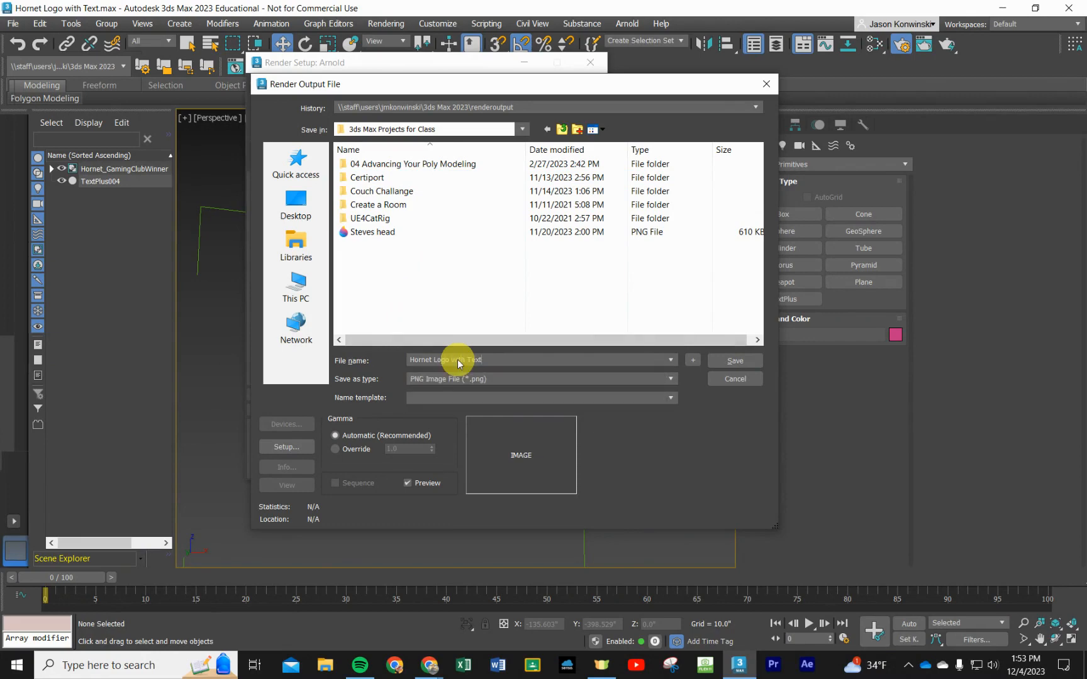
{"action": "left_click", "coordinate": [751, 361]}
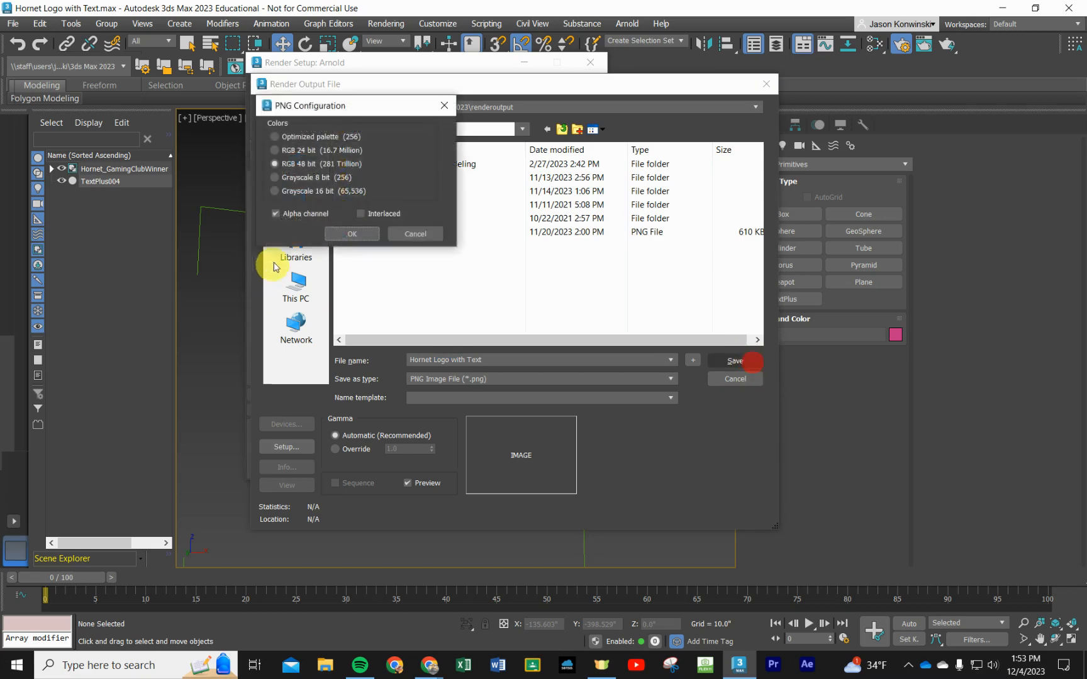
{"action": "left_click", "coordinate": [353, 233]}
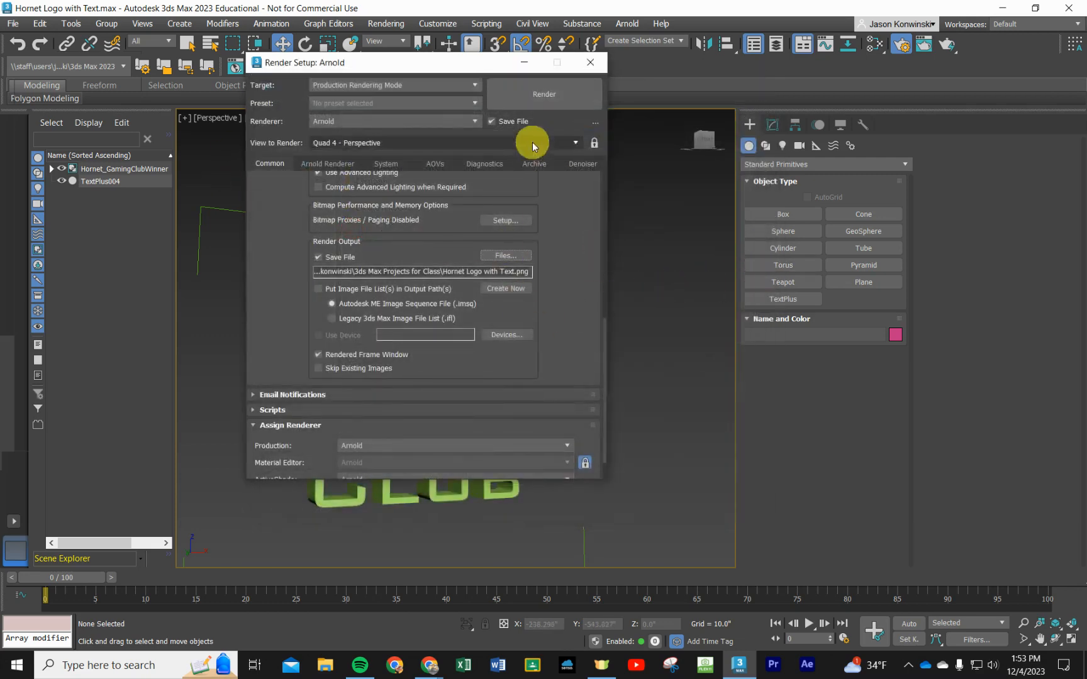
{"action": "left_click", "coordinate": [537, 98]}
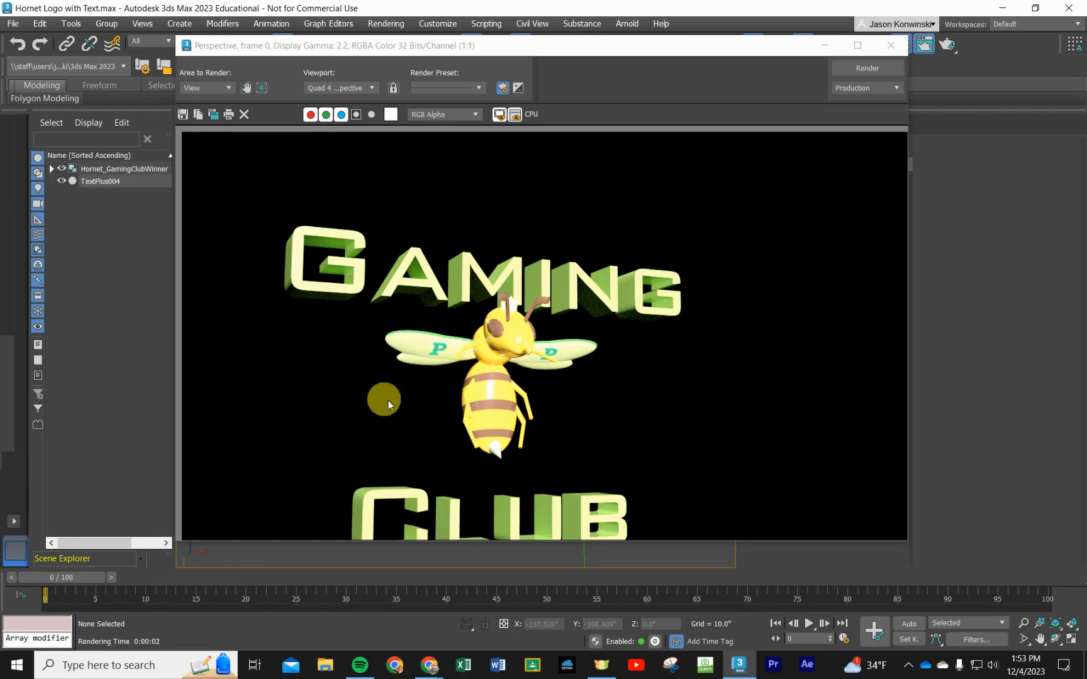
Switch to File Explorer and open the file location of the most recent Hornet Logo with Text file.
{"action": "left_click", "coordinate": [325, 665]}
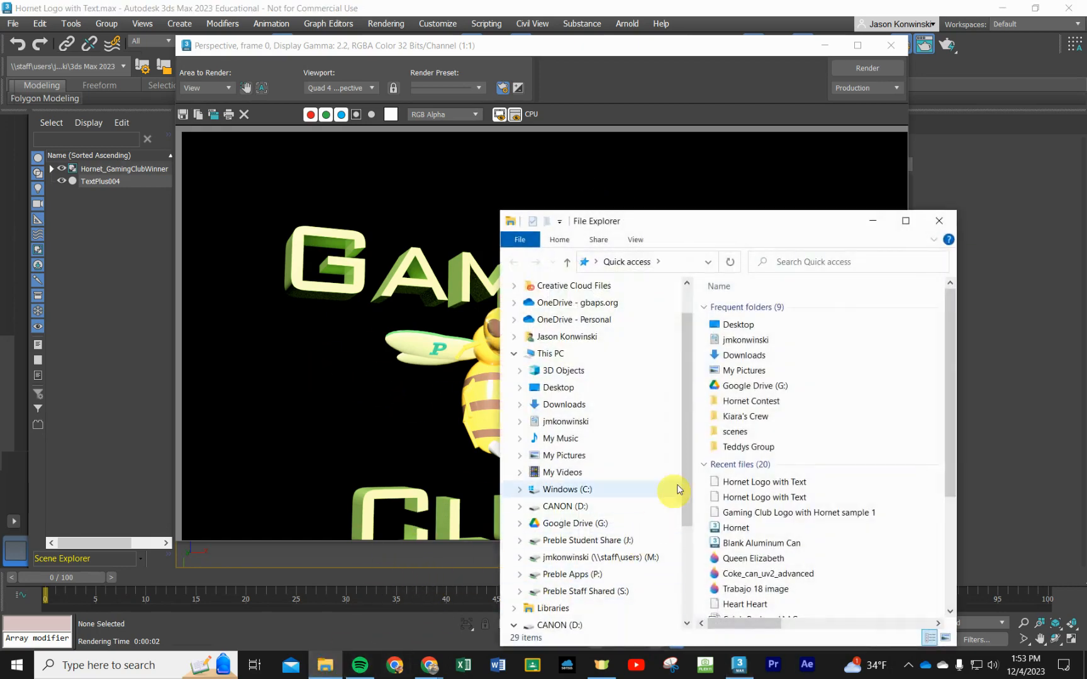
{"action": "left_click", "coordinate": [788, 483]}
{"action": "right_click", "coordinate": [788, 485]}
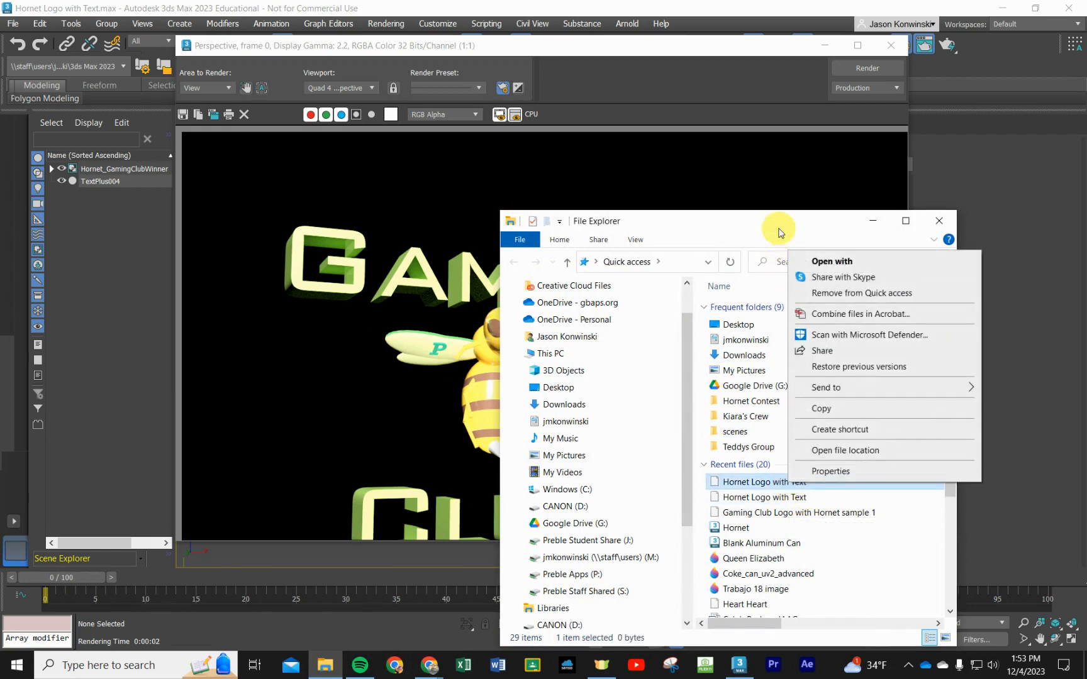
{"action": "left_click", "coordinate": [840, 449]}
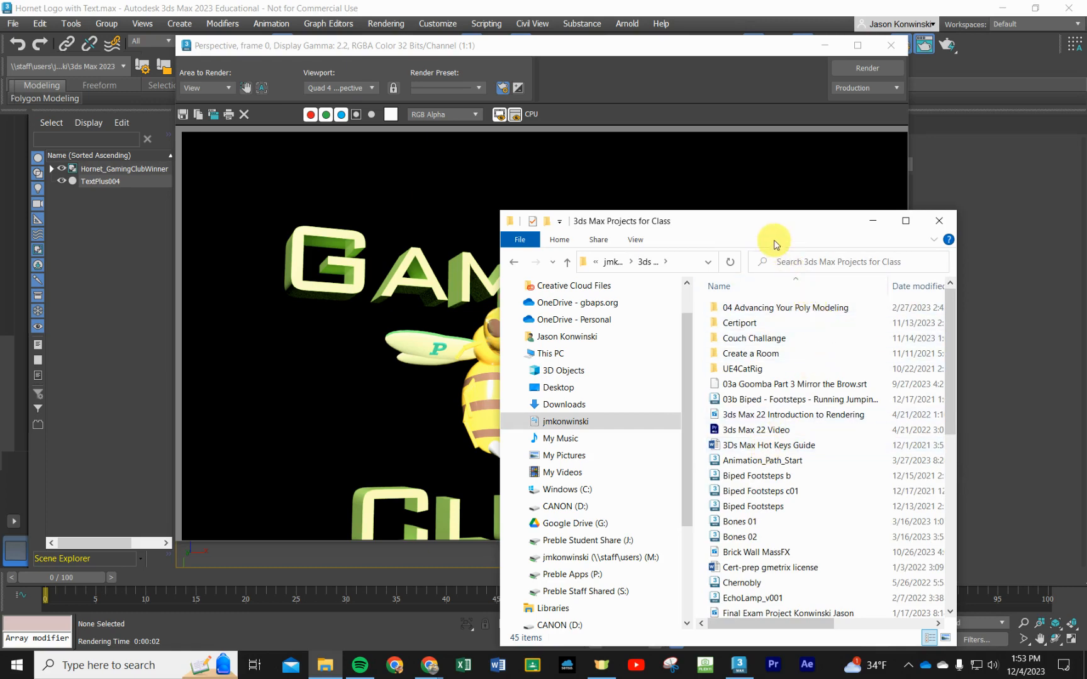
{"action": "left_click_drag", "start_coordinate": [764, 221], "coordinate": [612, 181]}
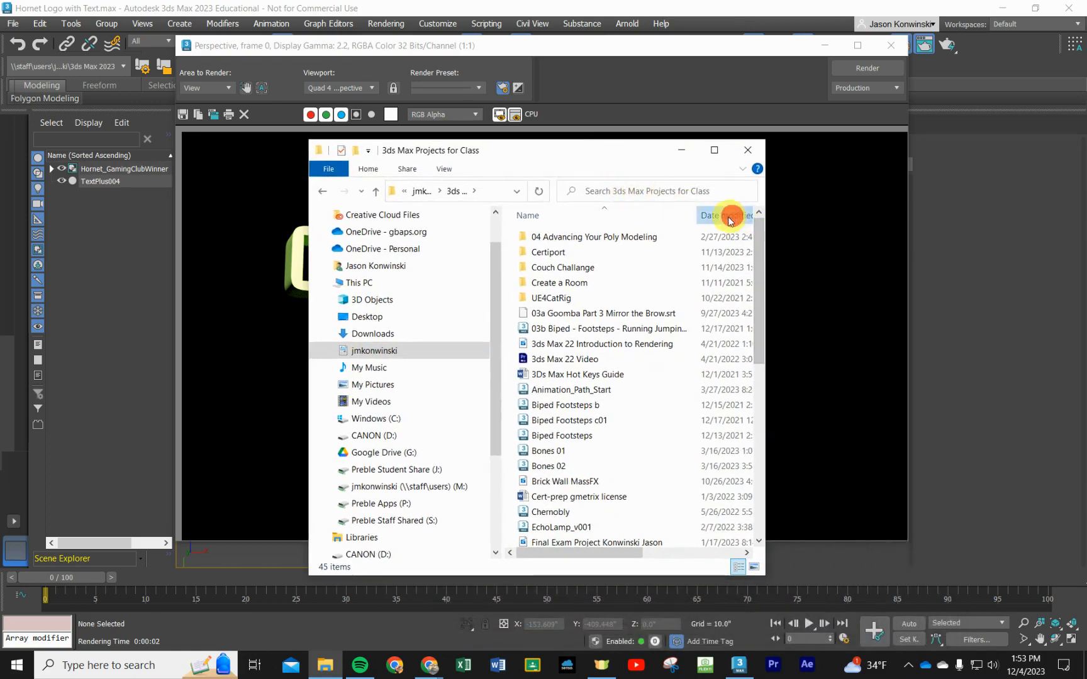
Sort the project folder by date modified and open the rendered Hornet Logo with Text image in Paint 3D to check its framing.
{"action": "left_click", "coordinate": [754, 219]}
{"action": "scroll", "coordinate": [698, 294], "scroll_direction": "down", "scroll_amount": 6}
{"action": "scroll", "coordinate": [687, 311], "scroll_direction": "down", "scroll_amount": 2}
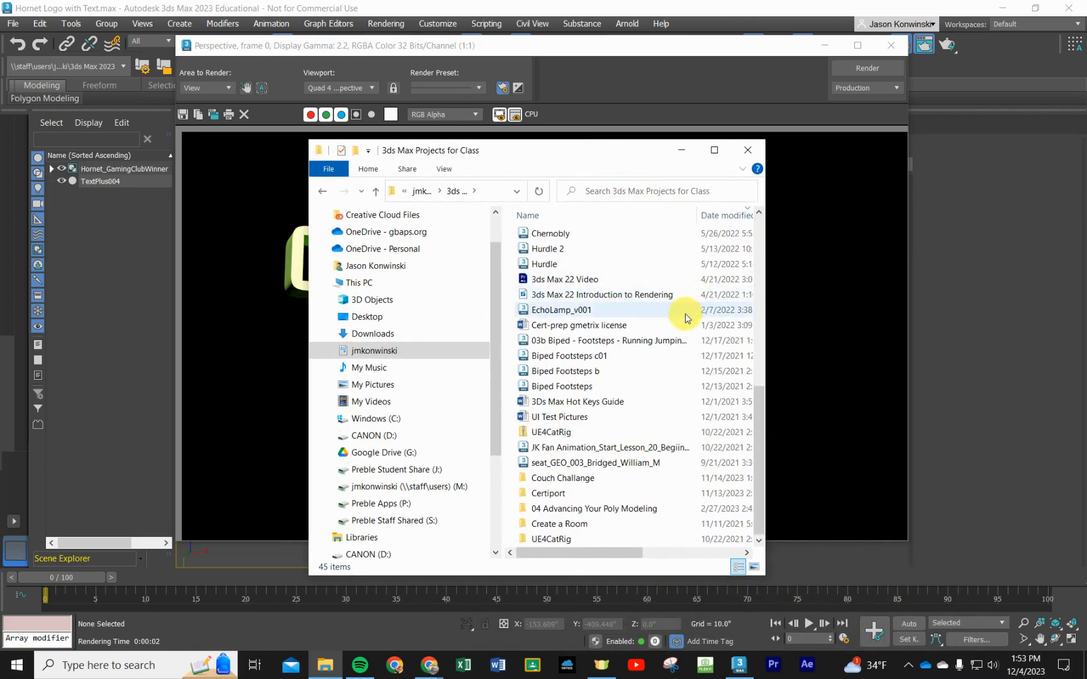
{"action": "scroll", "coordinate": [566, 462], "scroll_direction": "up", "scroll_amount": 8}
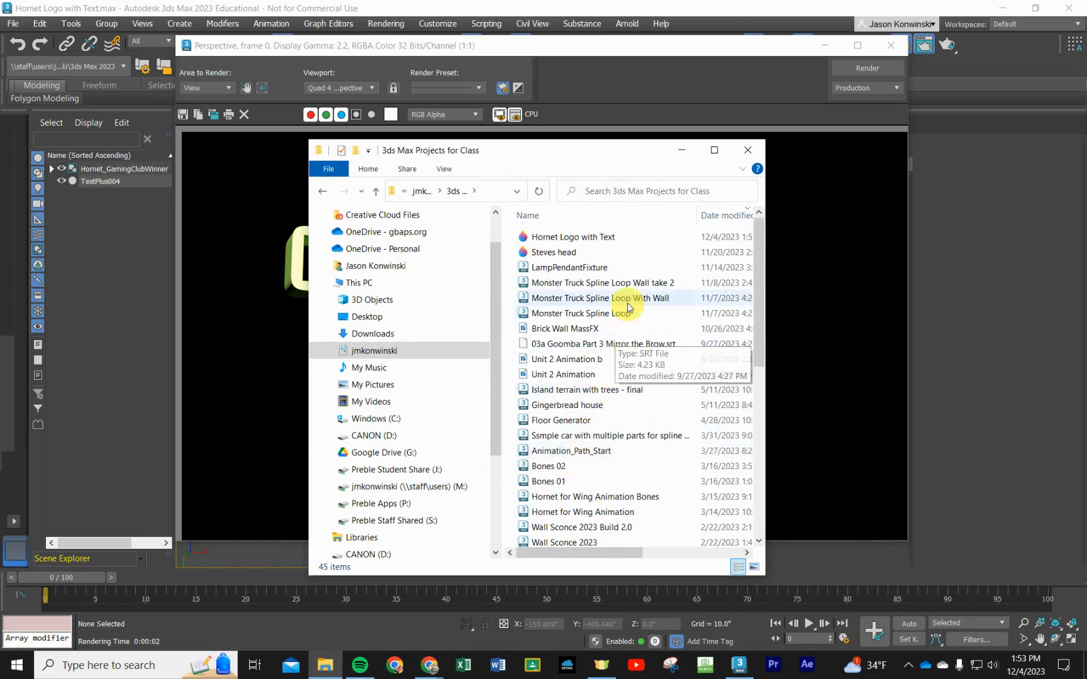
{"action": "mouse_move", "coordinate": [564, 552]}
{"action": "left_mouse_down"}
{"action": "mouse_move", "coordinate": [626, 553]}
{"action": "mouse_move", "coordinate": [553, 555]}
{"action": "left_mouse_up"}
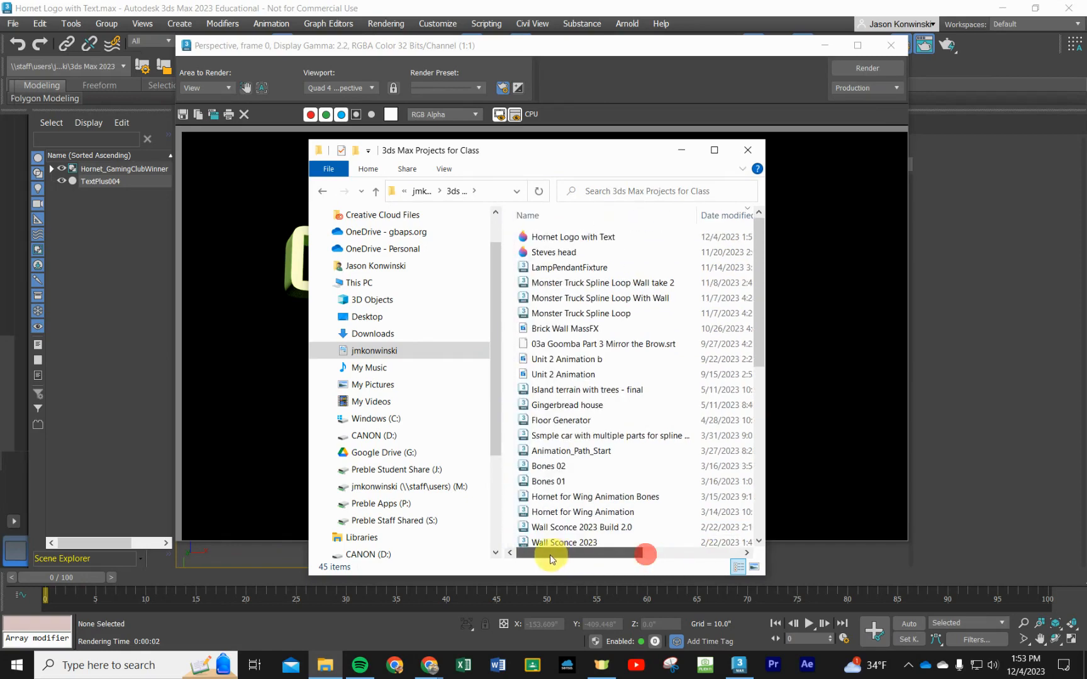
{"action": "left_click", "coordinate": [562, 239]}
{"action": "double_click", "coordinate": [562, 239]}
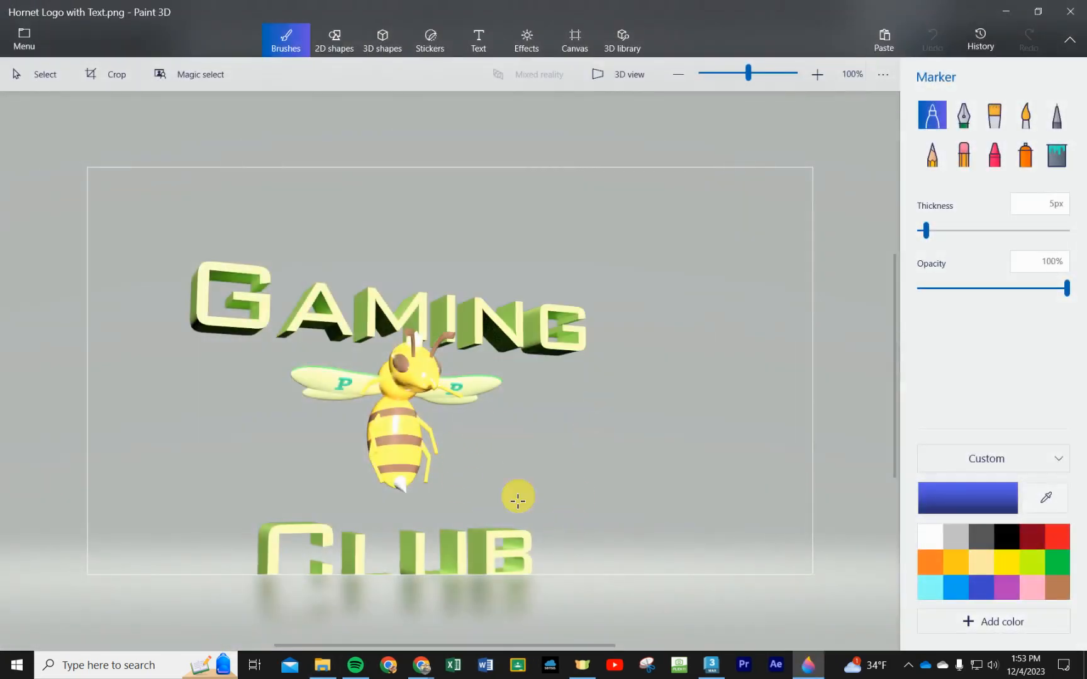
{"action": "scroll", "coordinate": [569, 503], "scroll_direction": "down", "scroll_amount": 3}
{"action": "scroll", "coordinate": [567, 495], "scroll_direction": "up", "scroll_amount": 1}
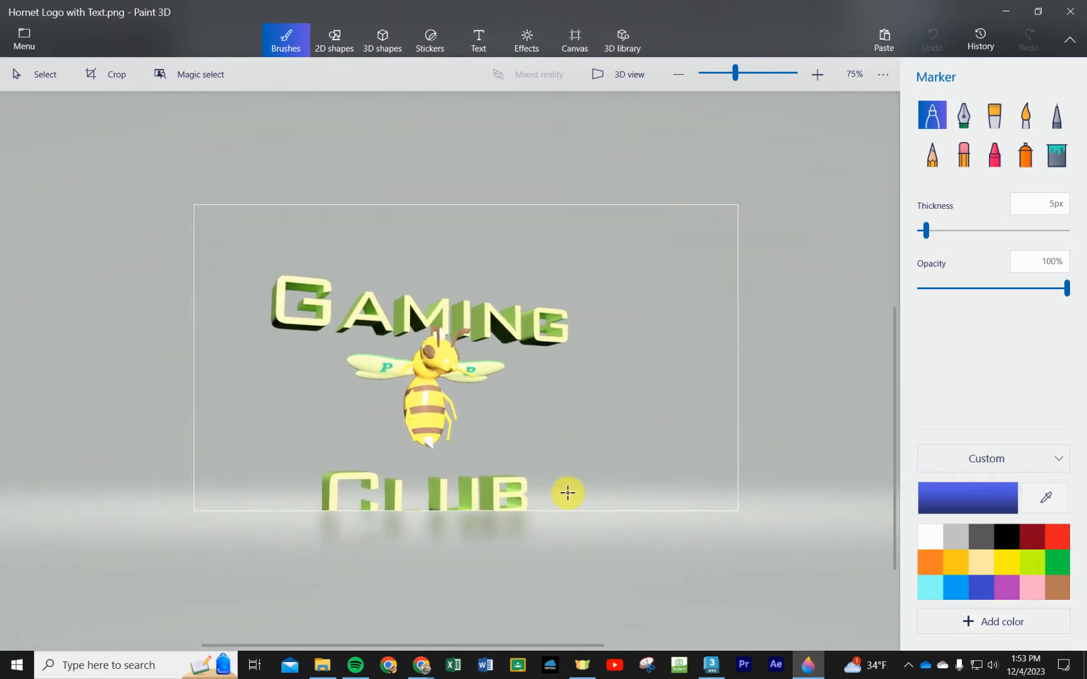